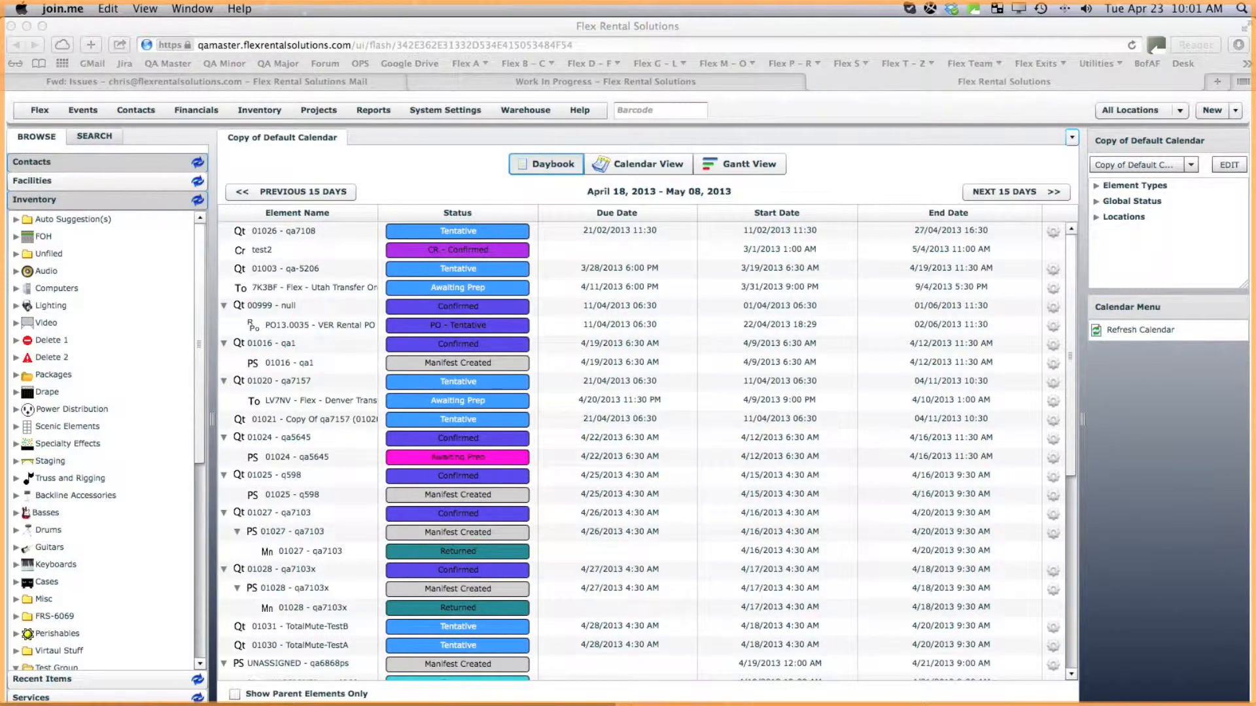
Scroll the Inventory tree to Test Group and open Subrented Non Serialized Item (0).
left_click(198, 456)
left_click_drag(199, 456, 175, 656)
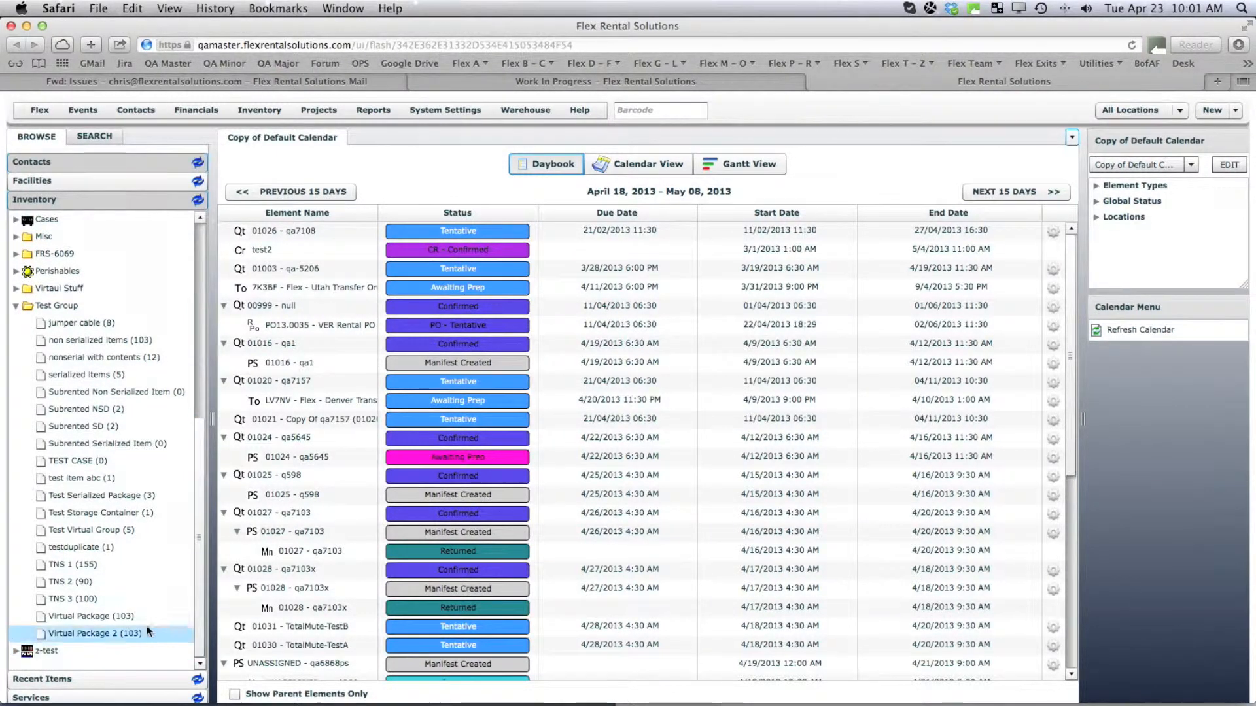
left_click(93, 391)
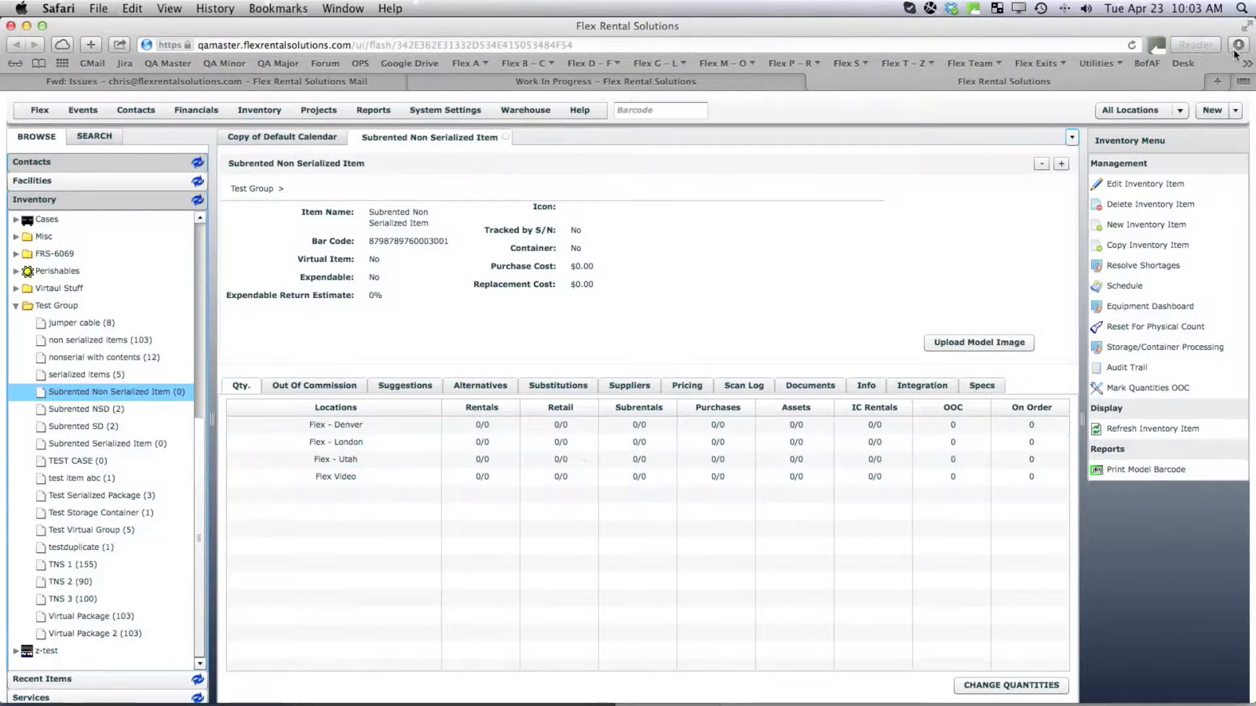
Review the item's 0/0 quantities at every location and list the new-element options.
left_click(1208, 111)
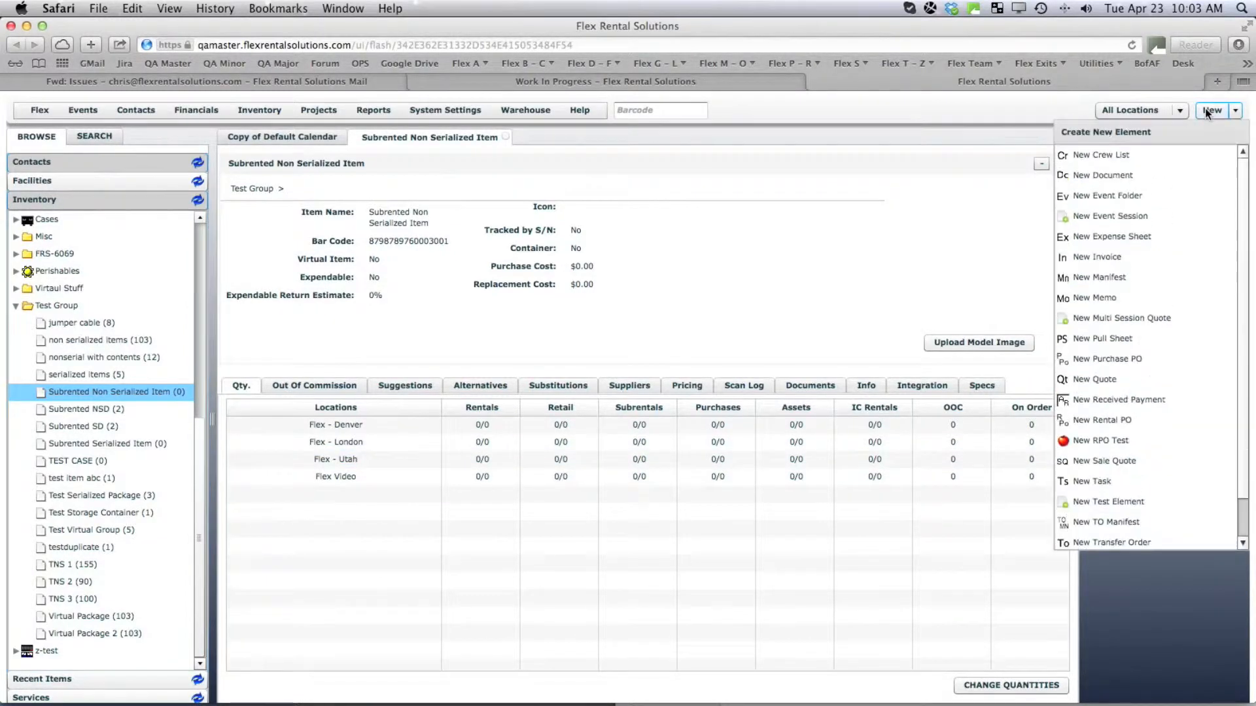
Create a quote named 'Test Subrental' shipping and returning on 04/26/2013.
left_click(1094, 379)
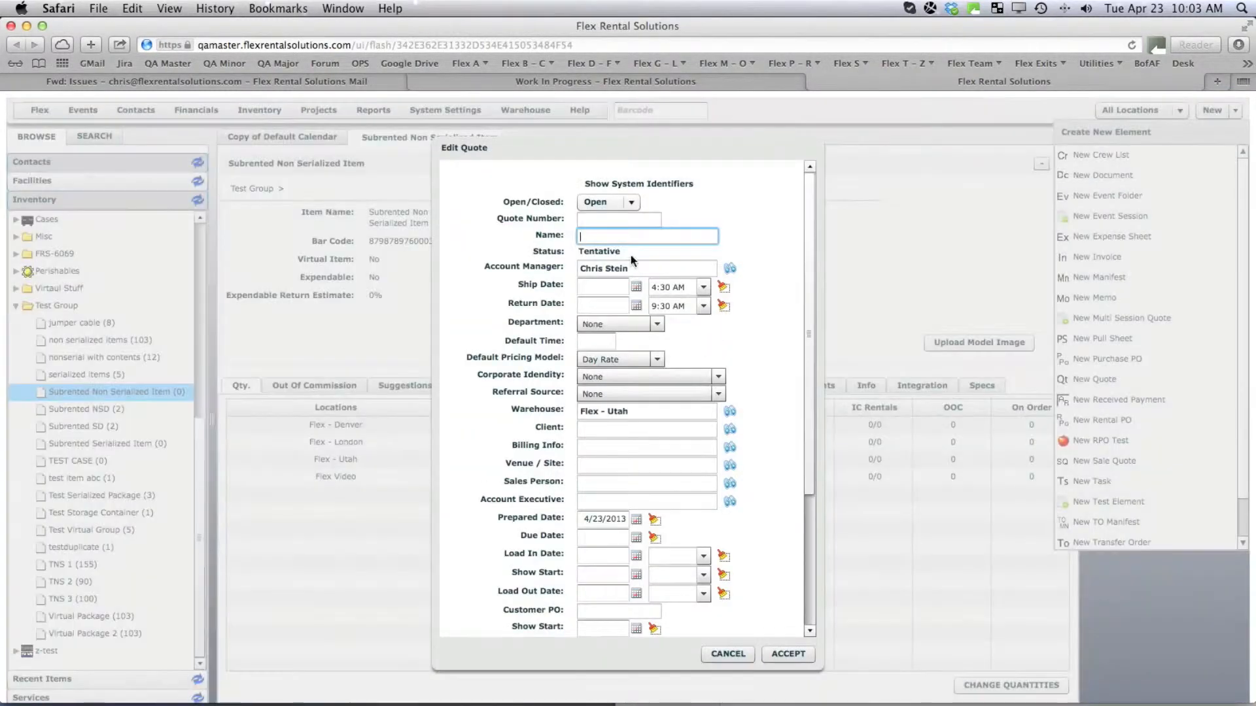
type("Test Subr")
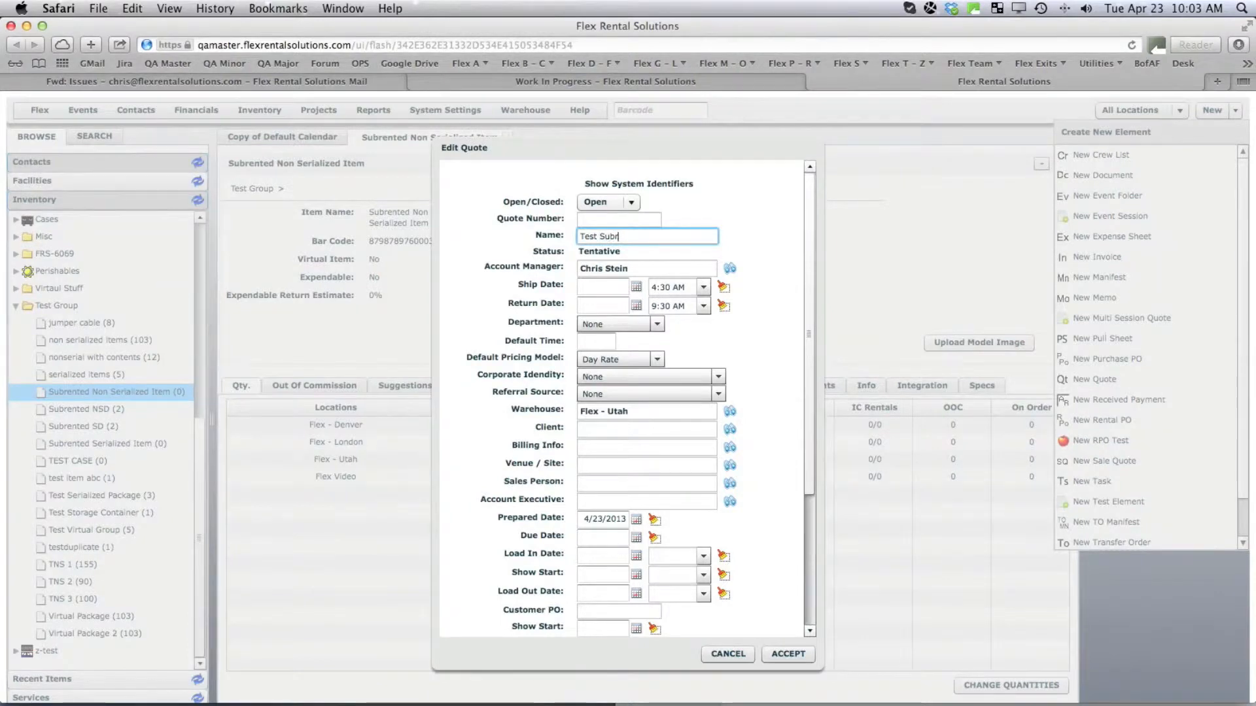
type("ental")
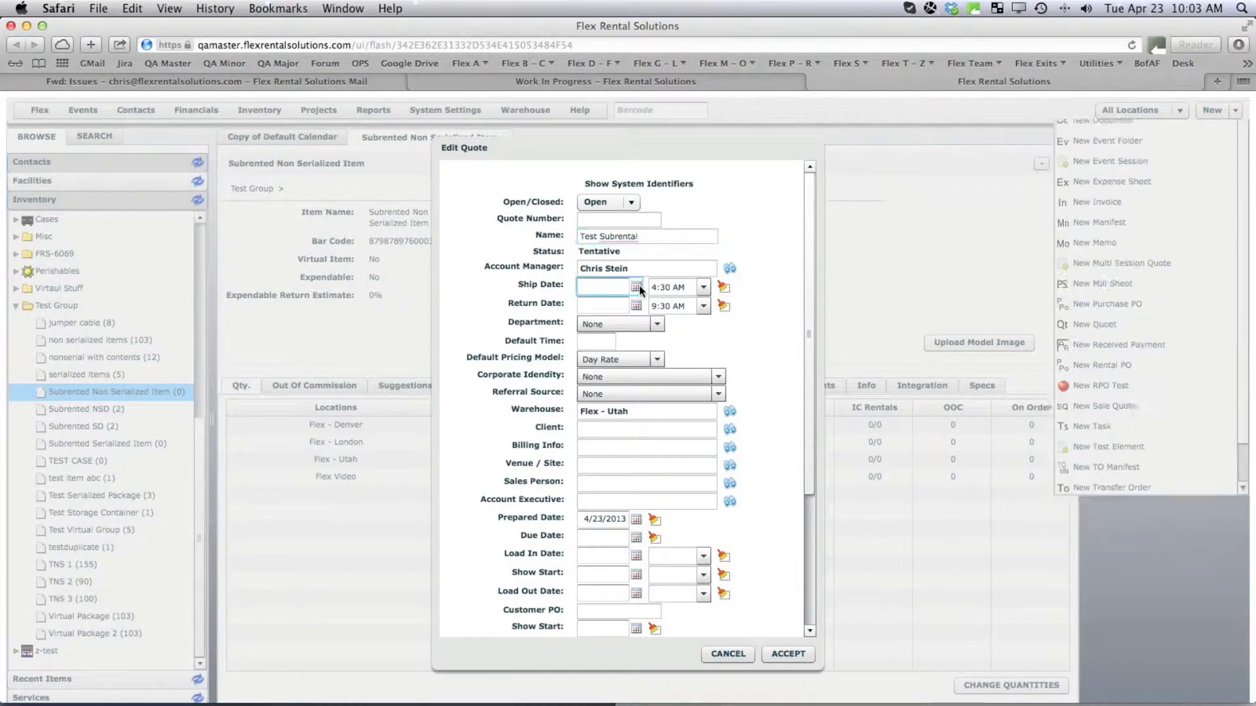
left_click(637, 286)
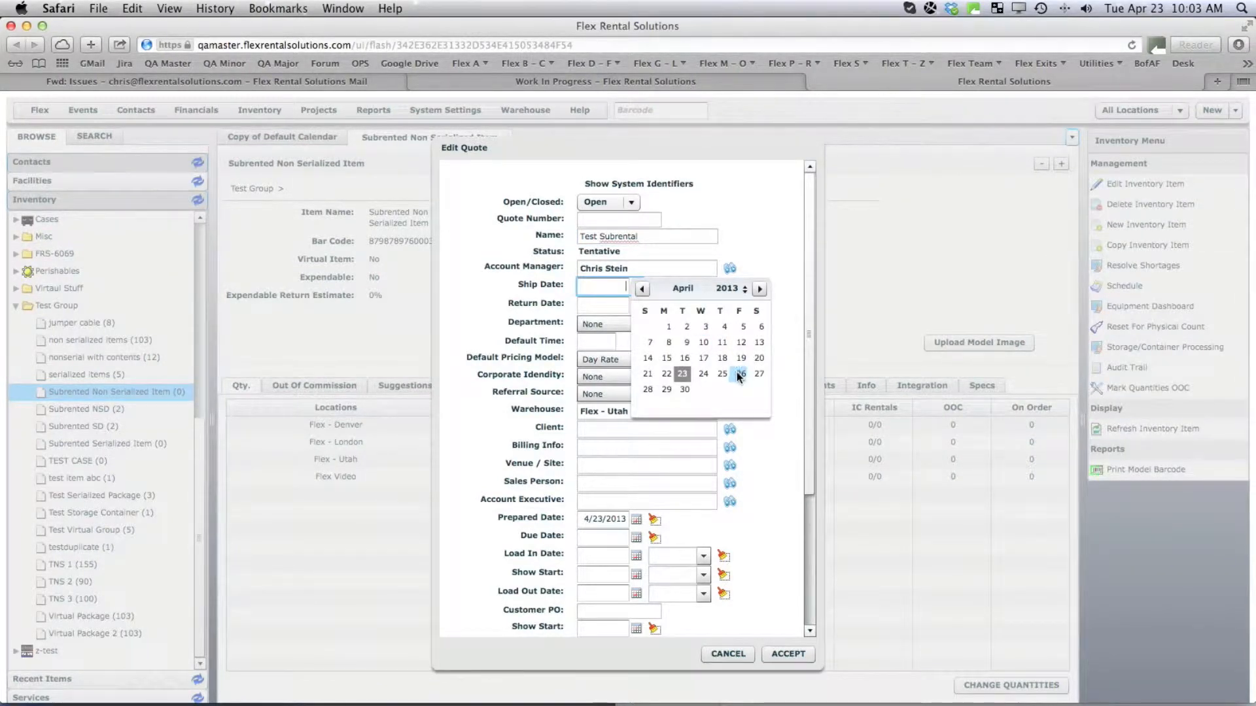
left_click(739, 374)
left_click(634, 305)
left_click(635, 305)
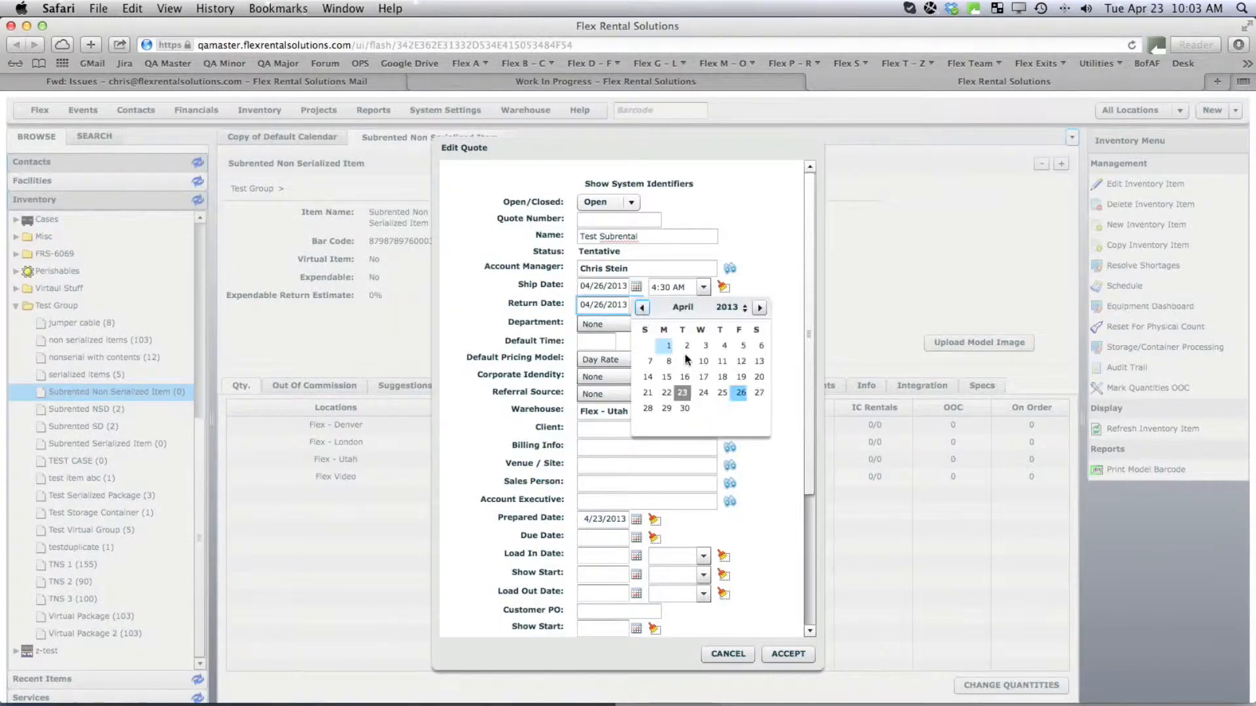
left_click(740, 391)
left_click(783, 656)
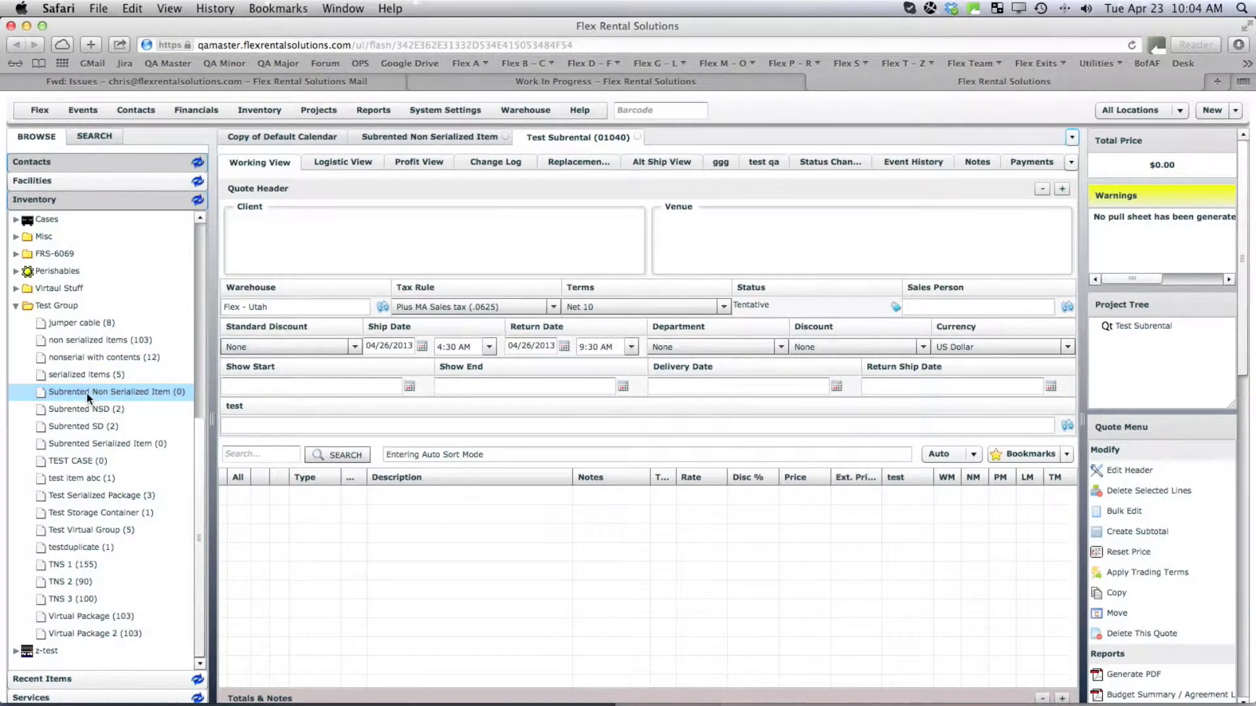
Add 4 Subrented Non Serialized Item and 4 Subrented Serialized Item to the quote.
left_click_drag(87, 393, 373, 539)
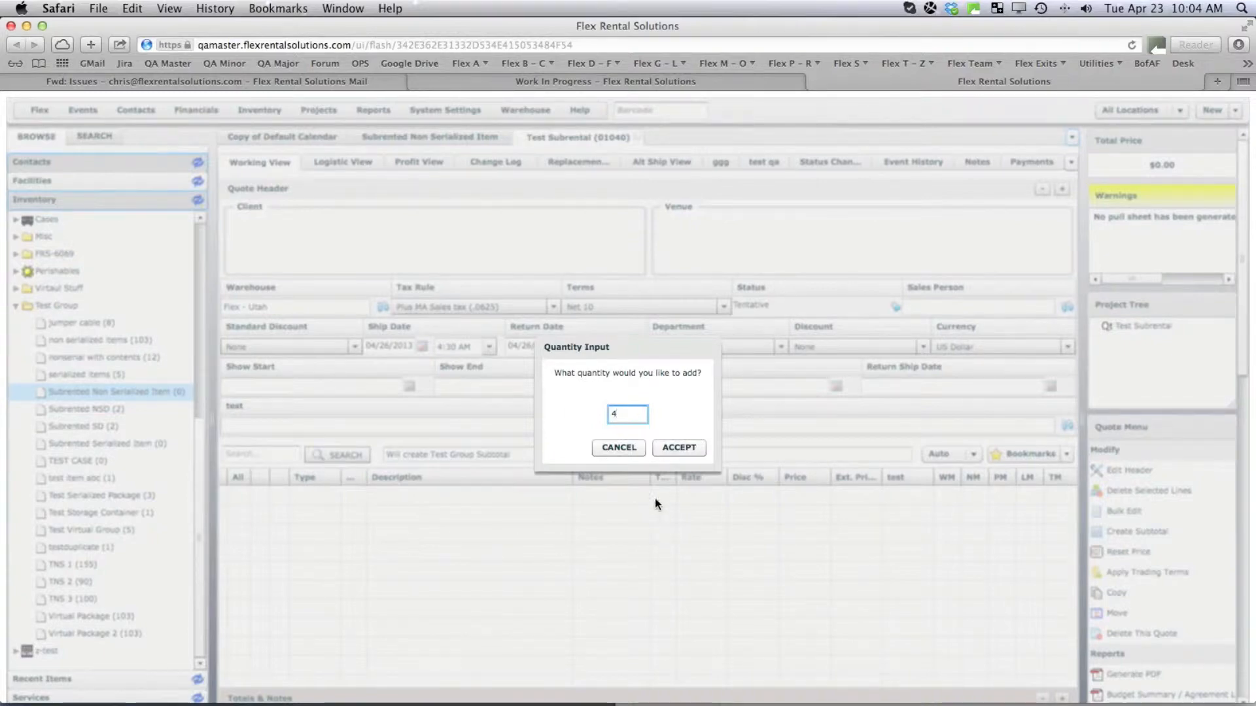
left_click(677, 449)
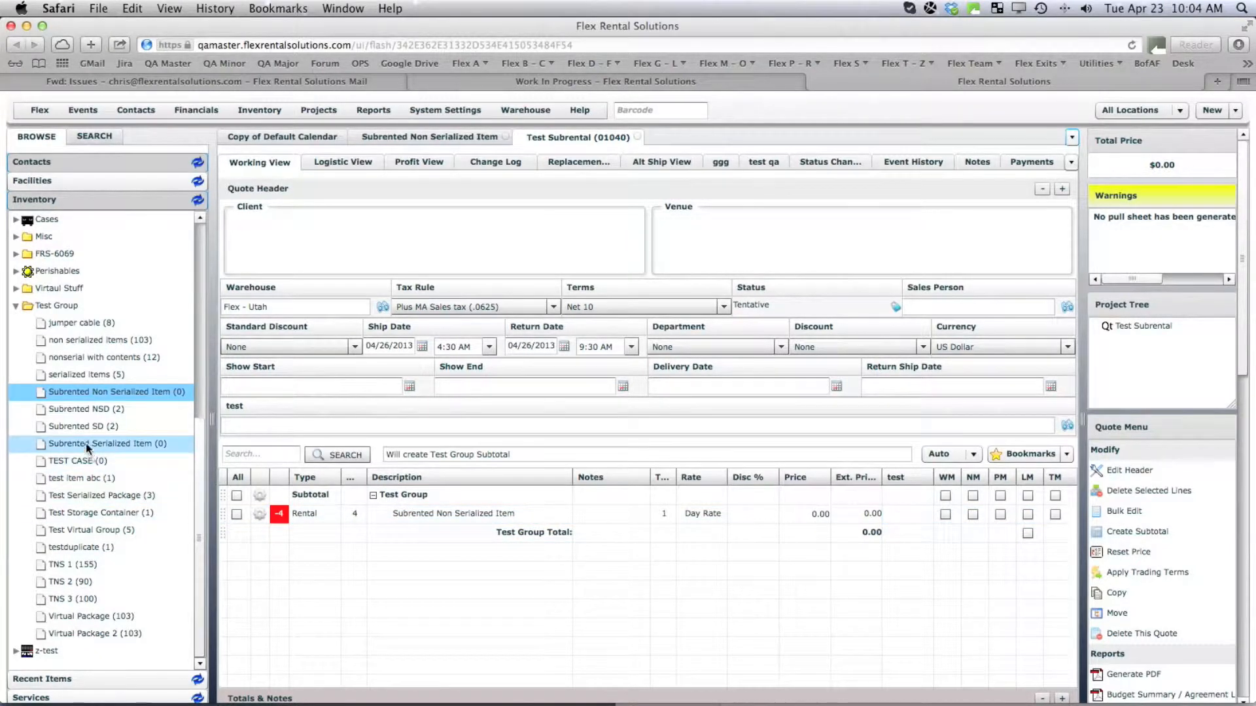
left_click_drag(87, 445, 401, 578)
type("4")
key("Return")
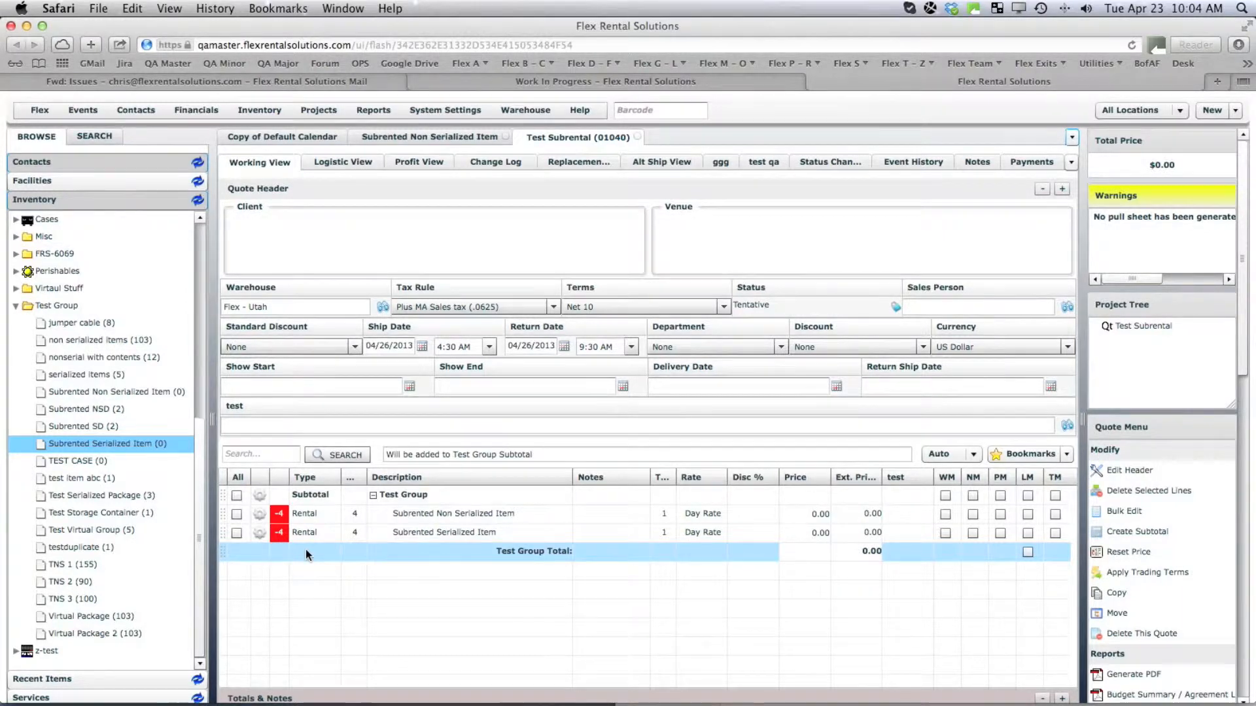
Review the first line's -4 conflict details, then open its Subrented Non Serialized Item record.
left_click(282, 516)
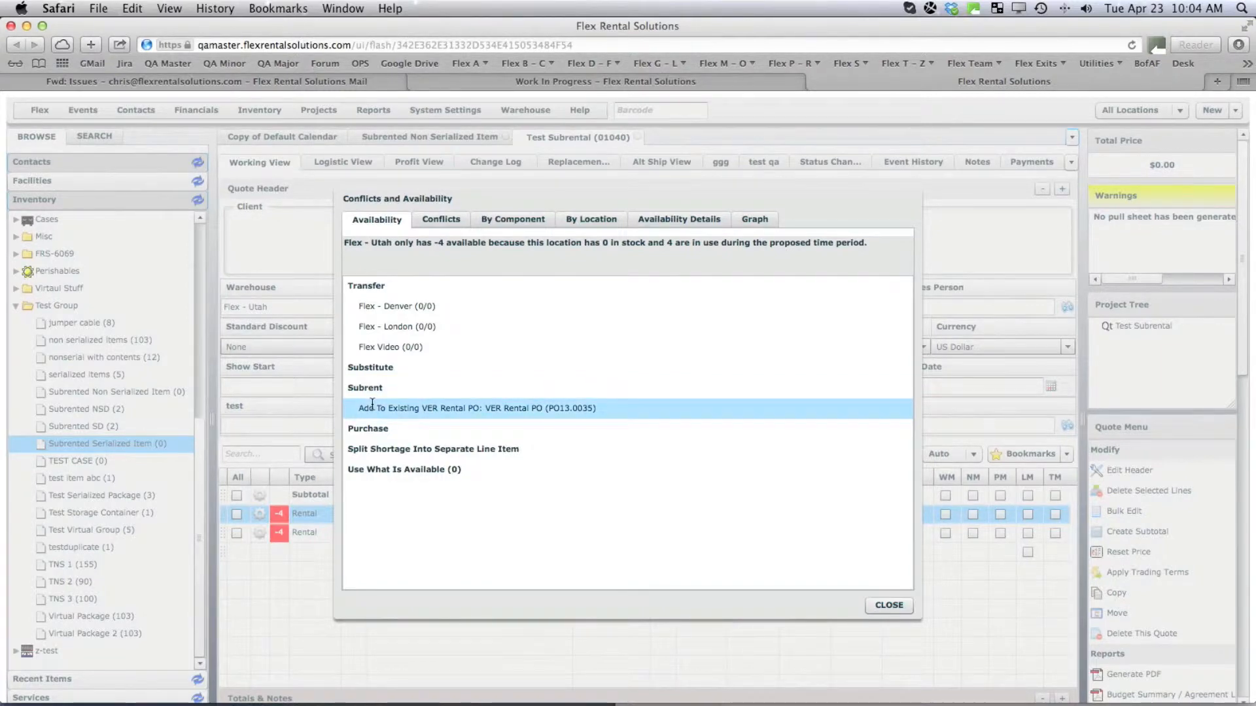
left_click(883, 607)
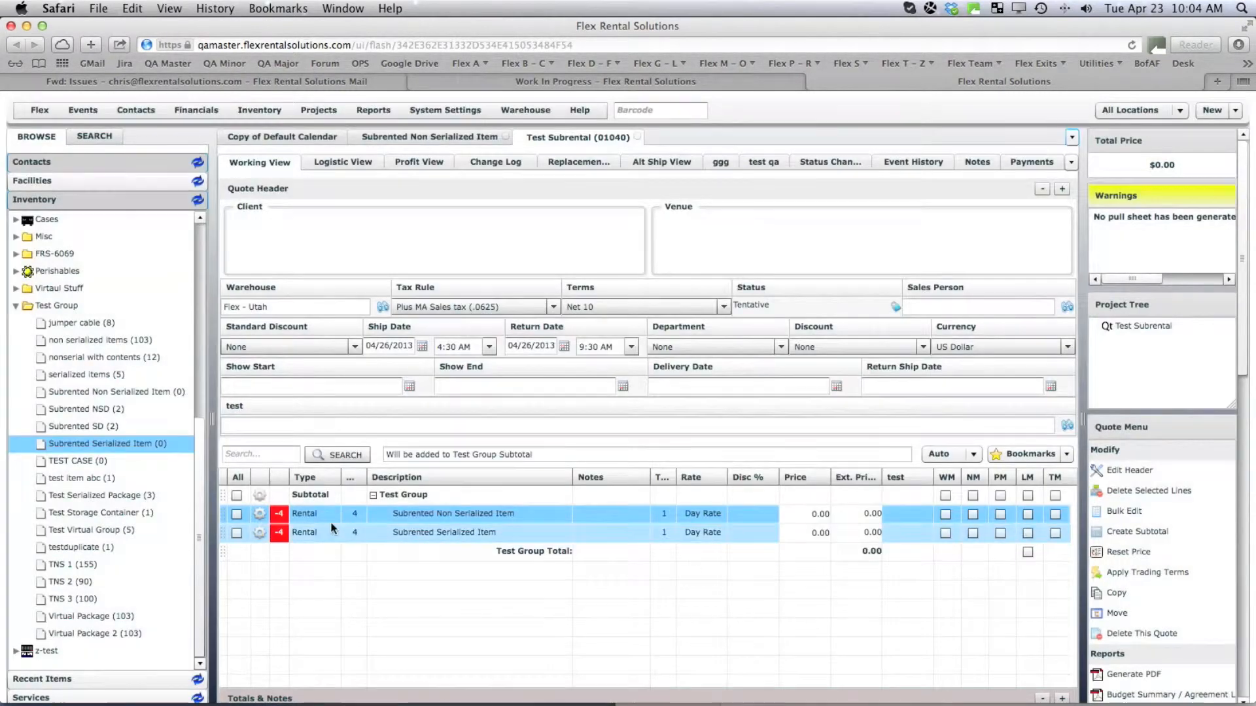
left_click(260, 514)
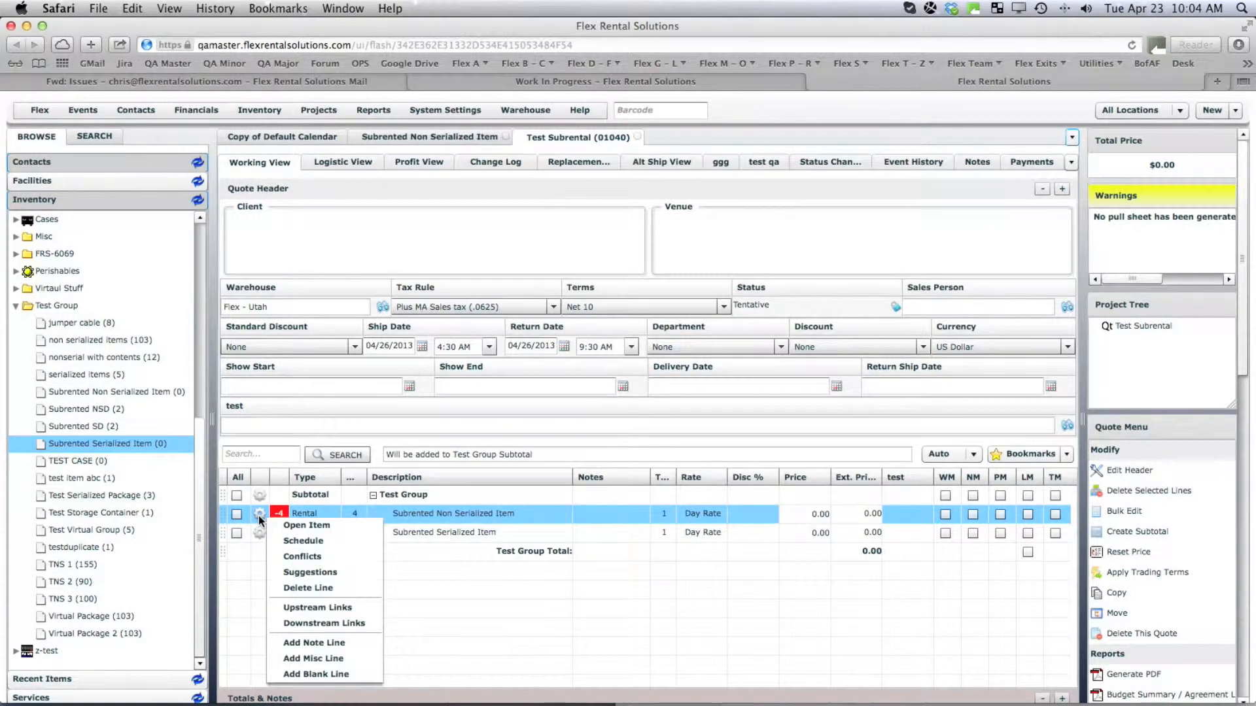
left_click(292, 556)
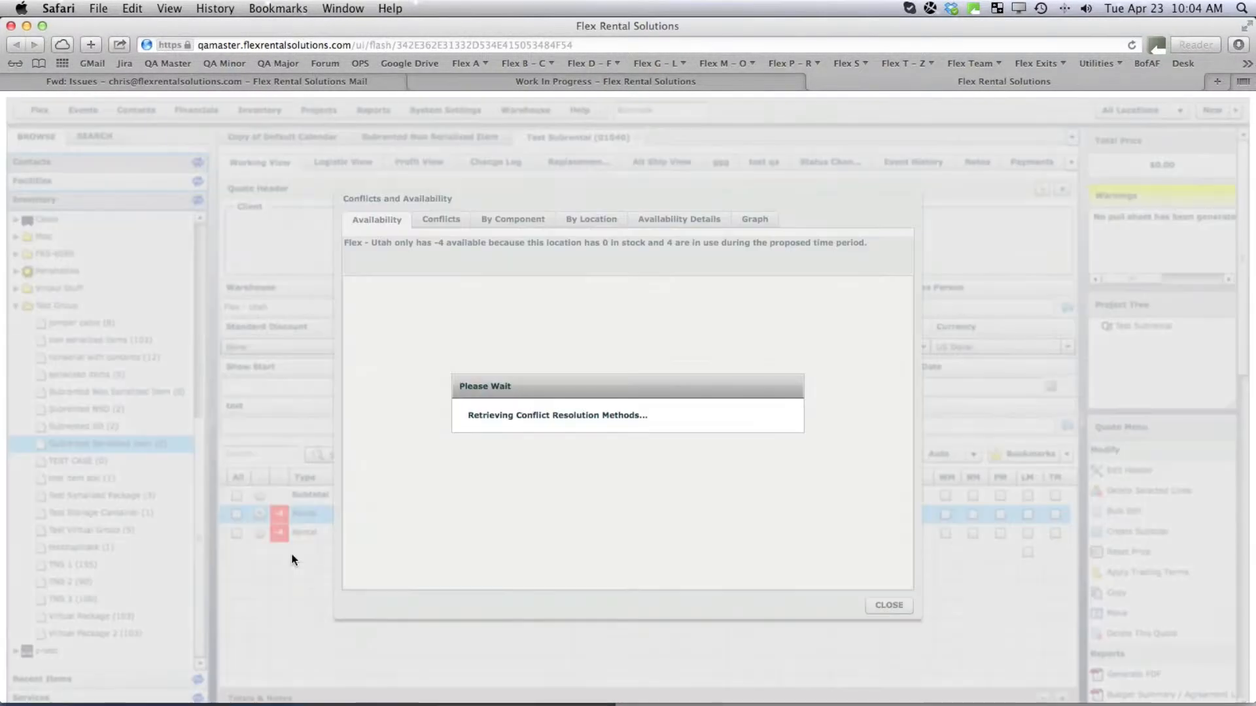
left_click(887, 605)
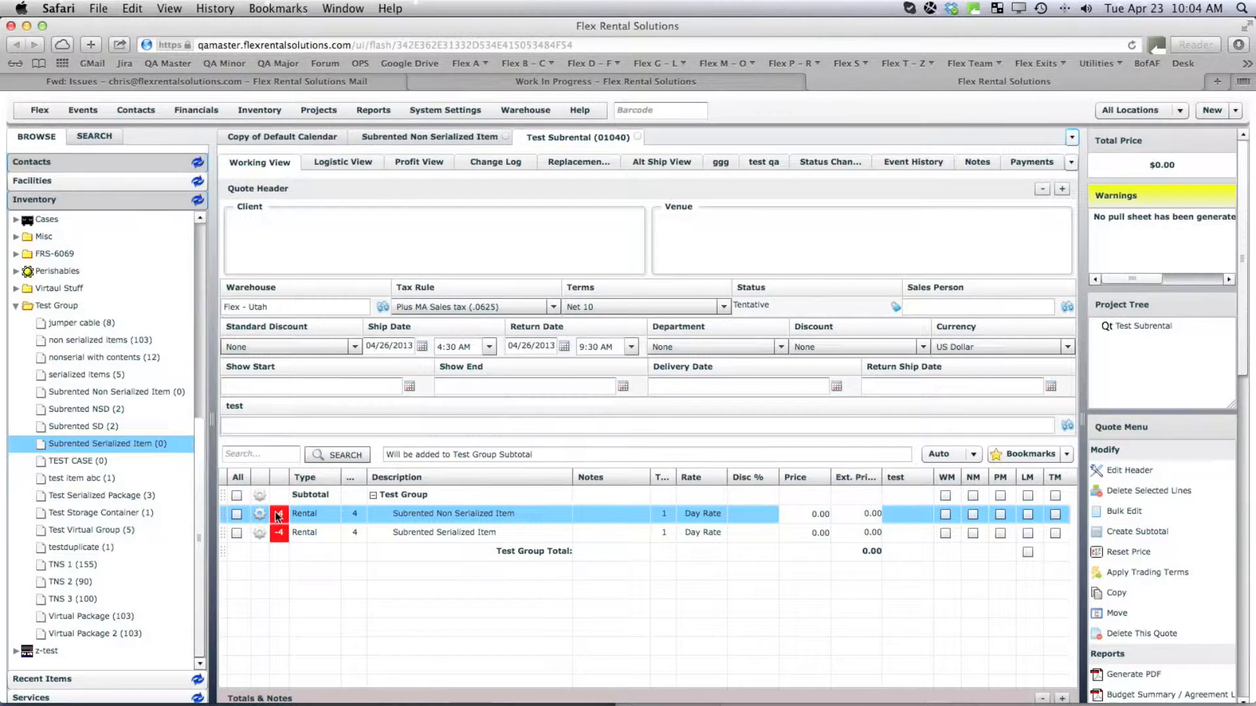
left_click(259, 517)
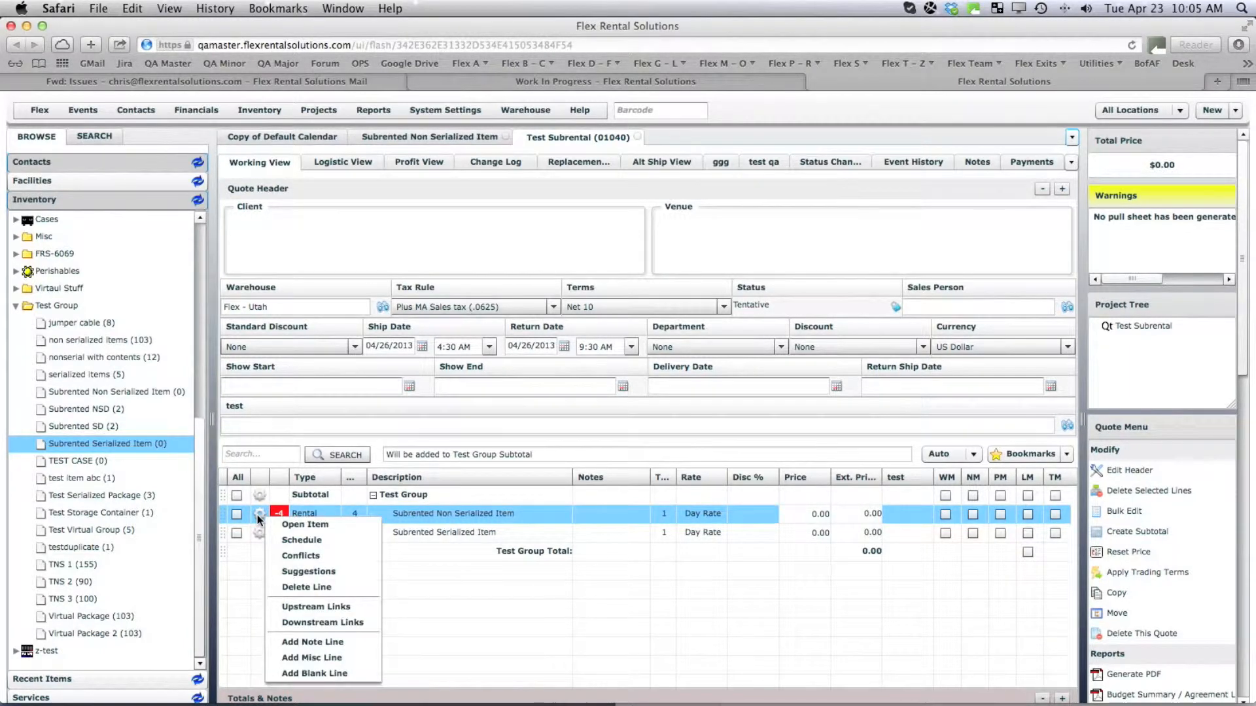
left_click(309, 524)
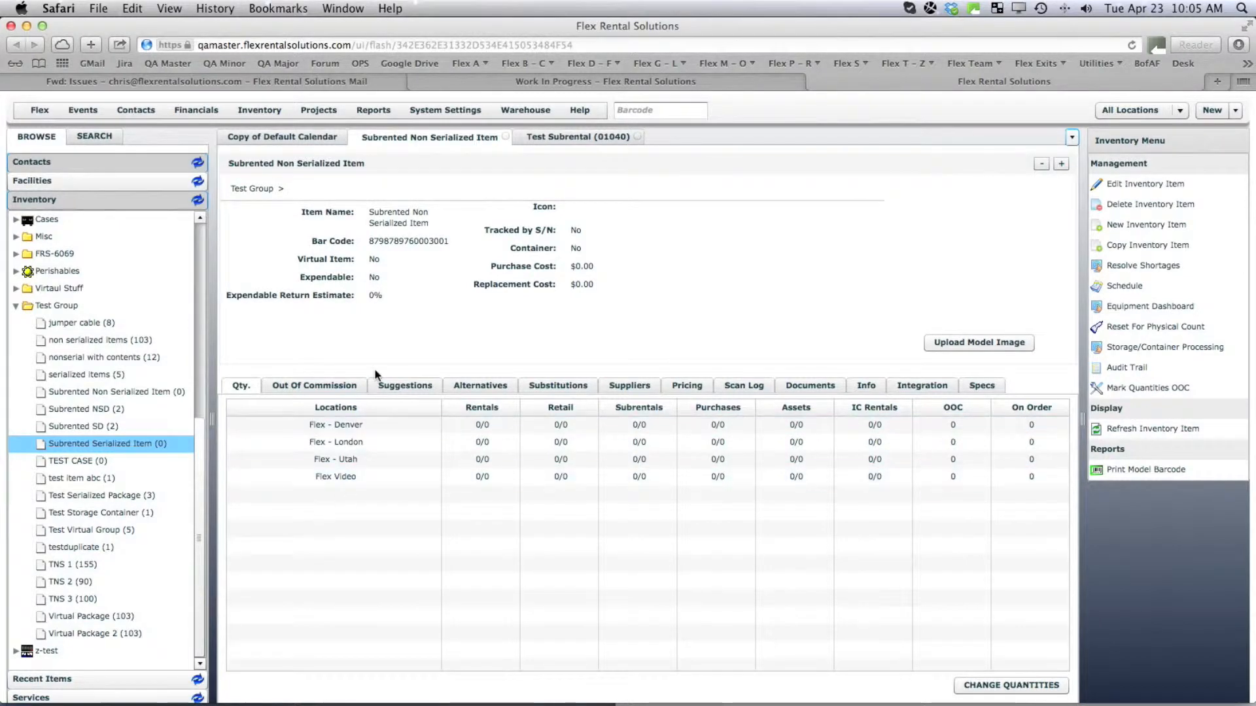
Add PRG as the item's subrental supplier with a 100.00 estimated cost.
left_click(634, 387)
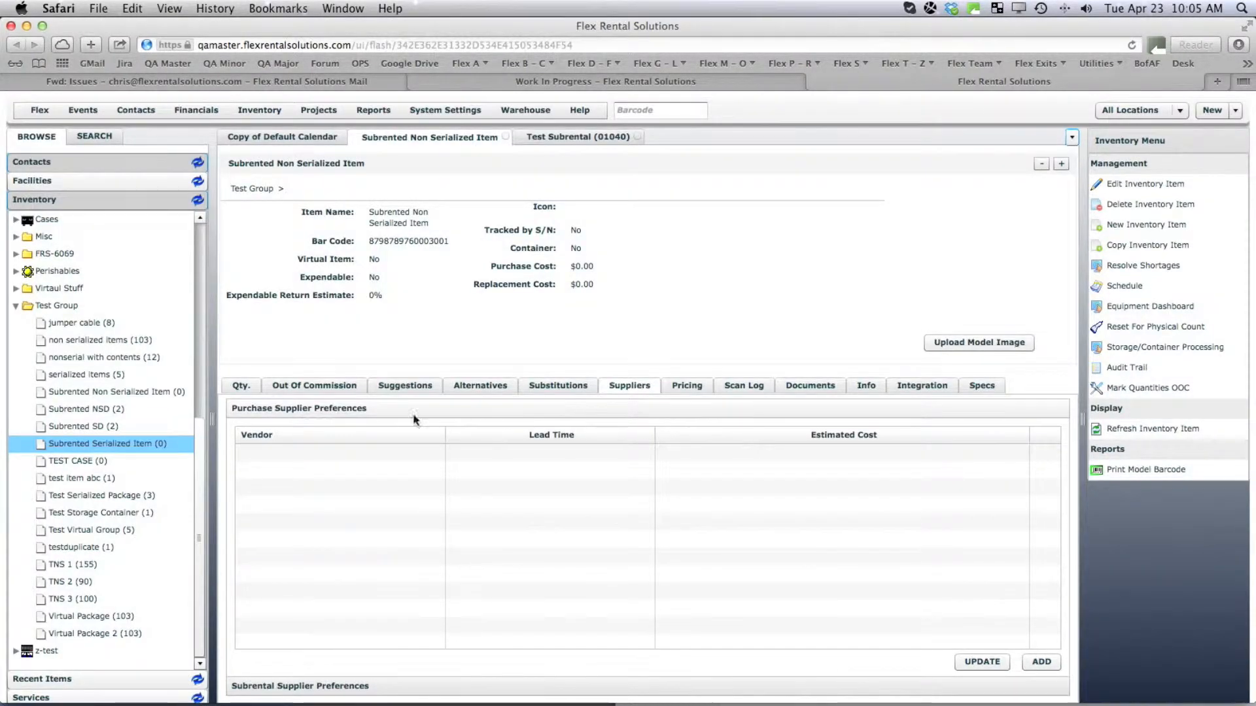
left_click(326, 685)
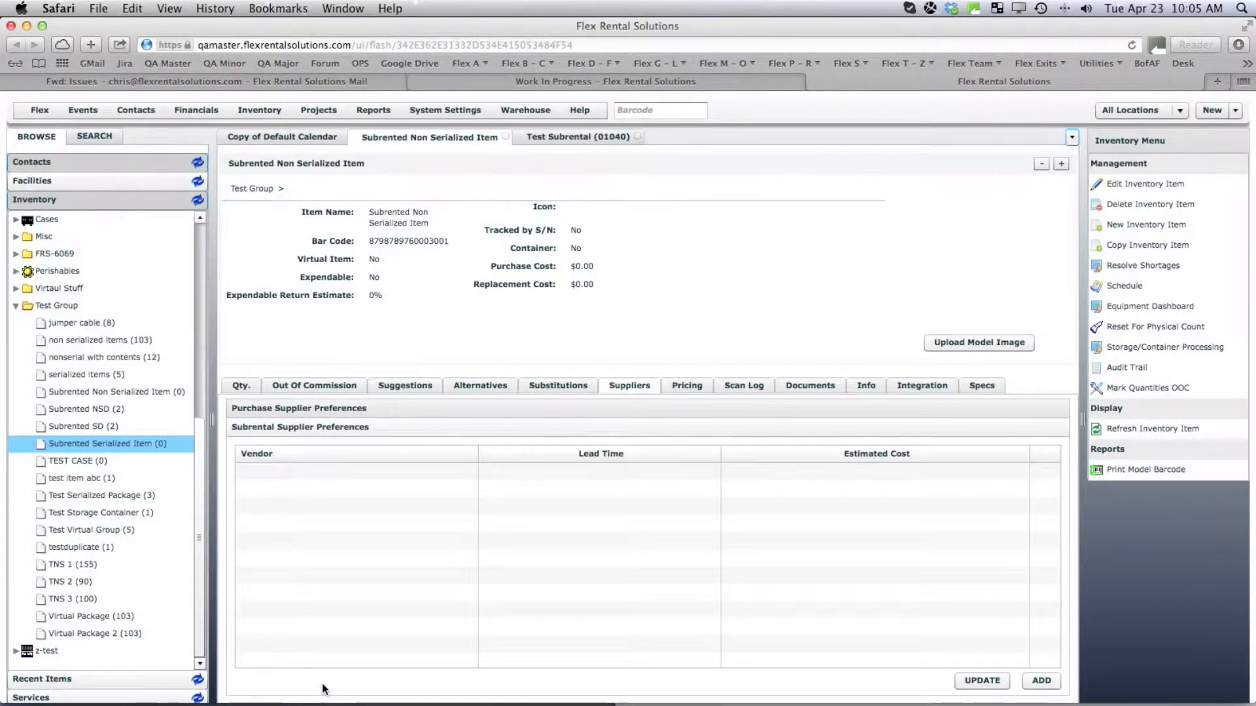
left_click(1041, 680)
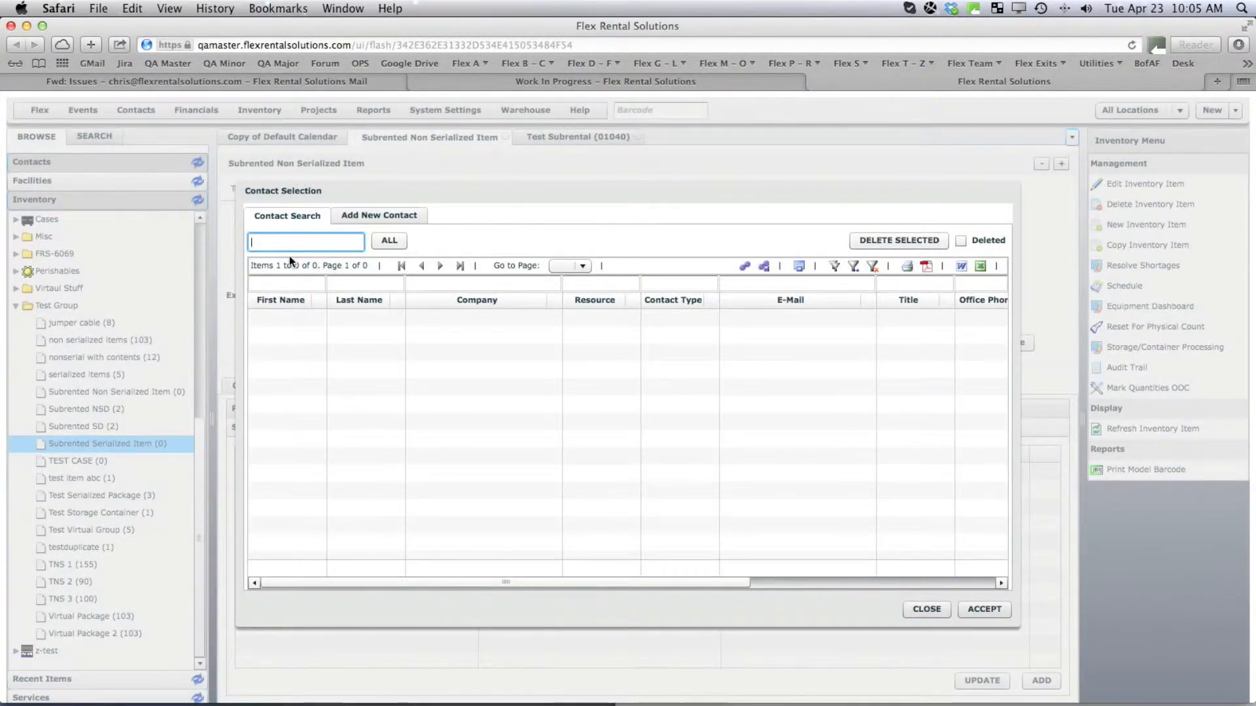
type("PRG")
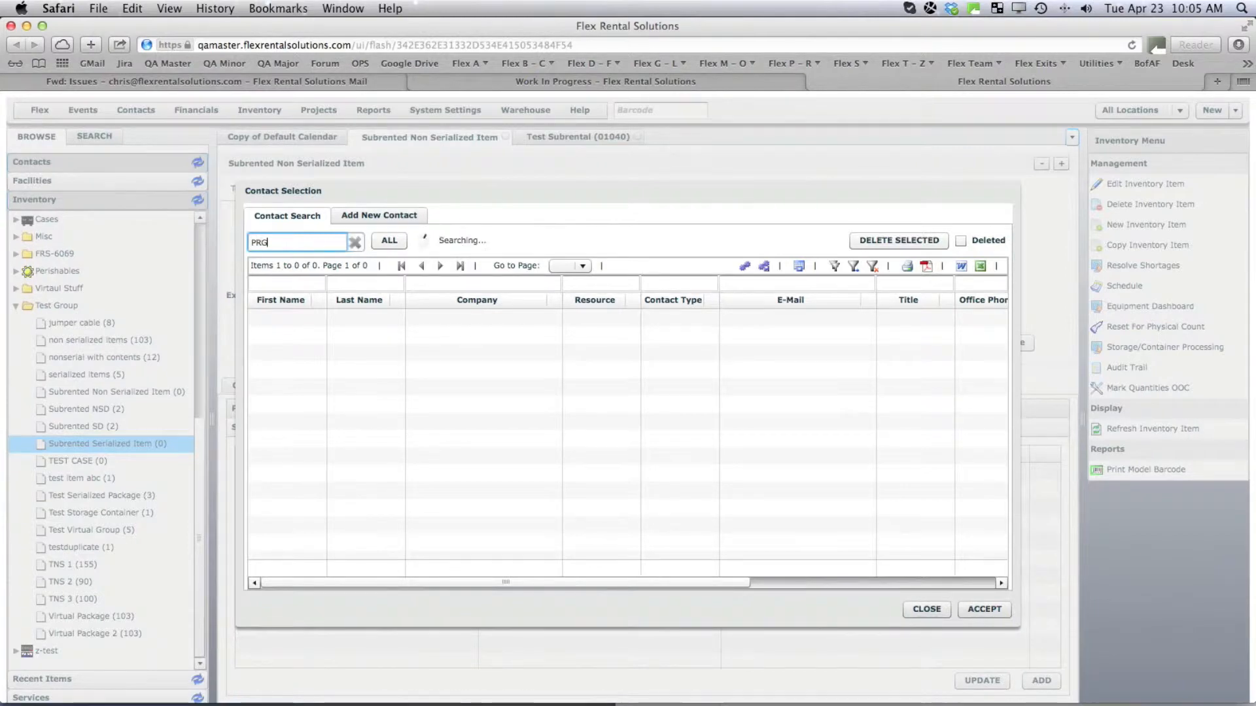
left_click(423, 344)
double_click(423, 344)
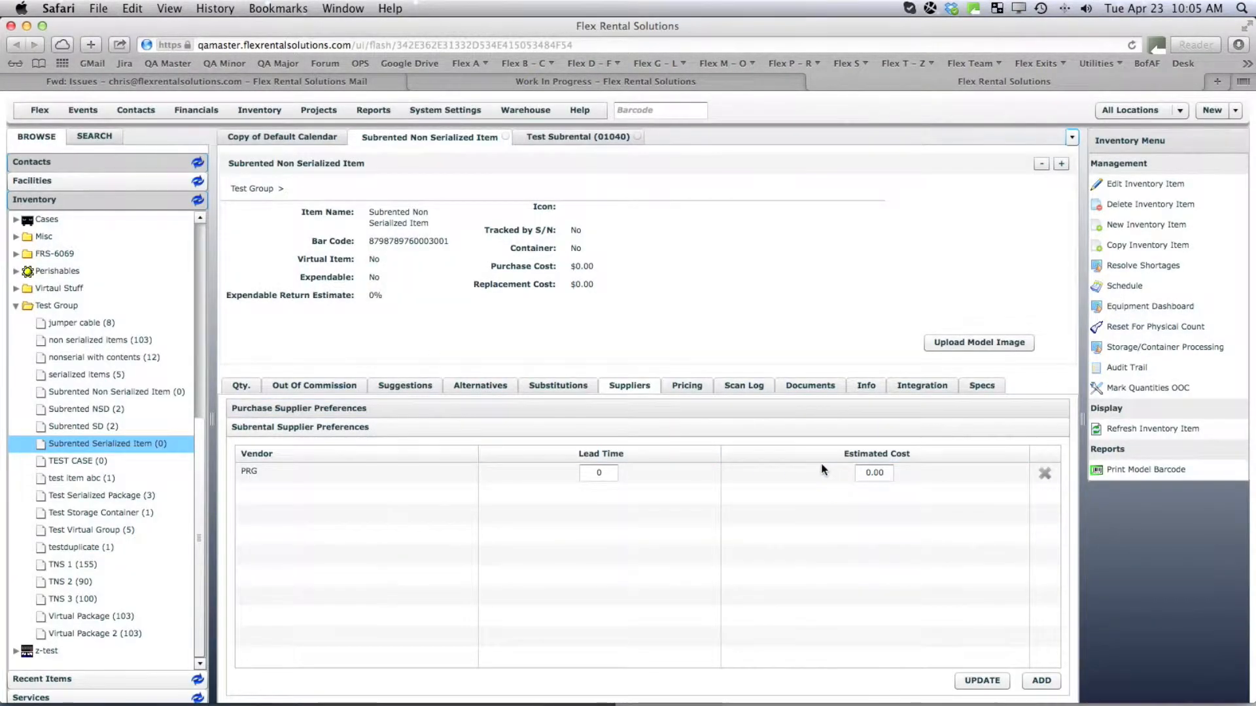
left_click(857, 473)
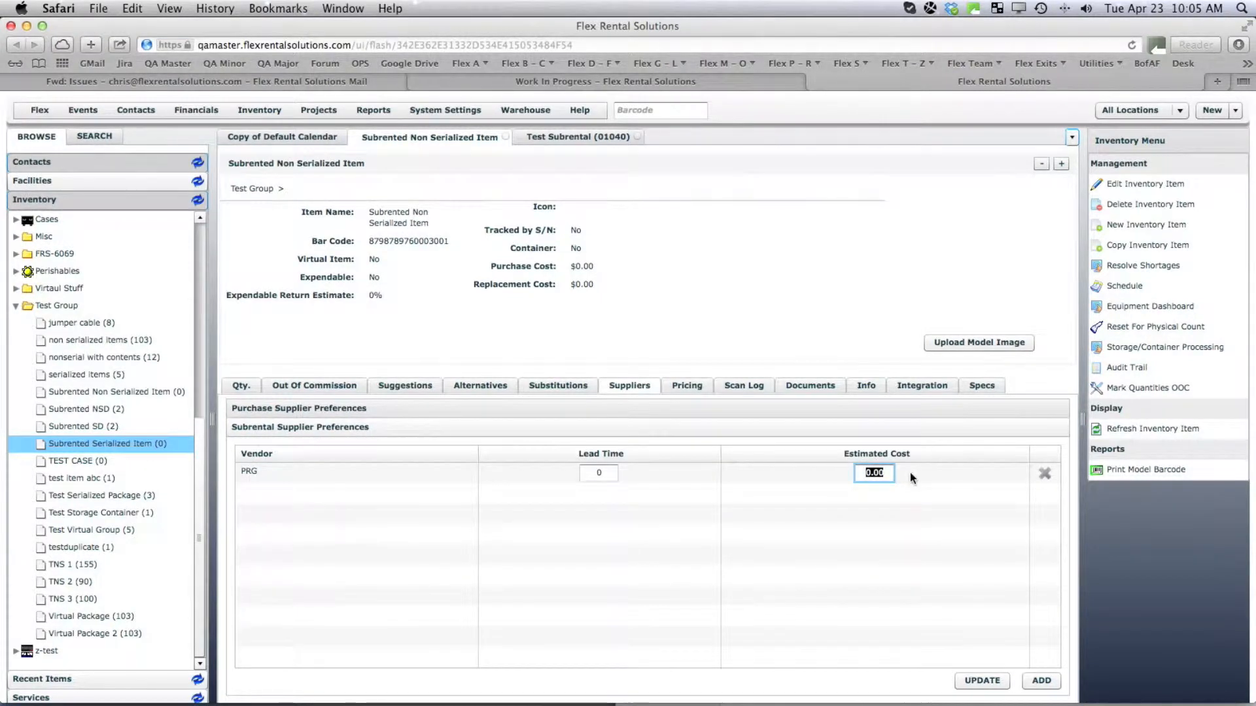
type("100")
left_click(972, 682)
left_click(568, 139)
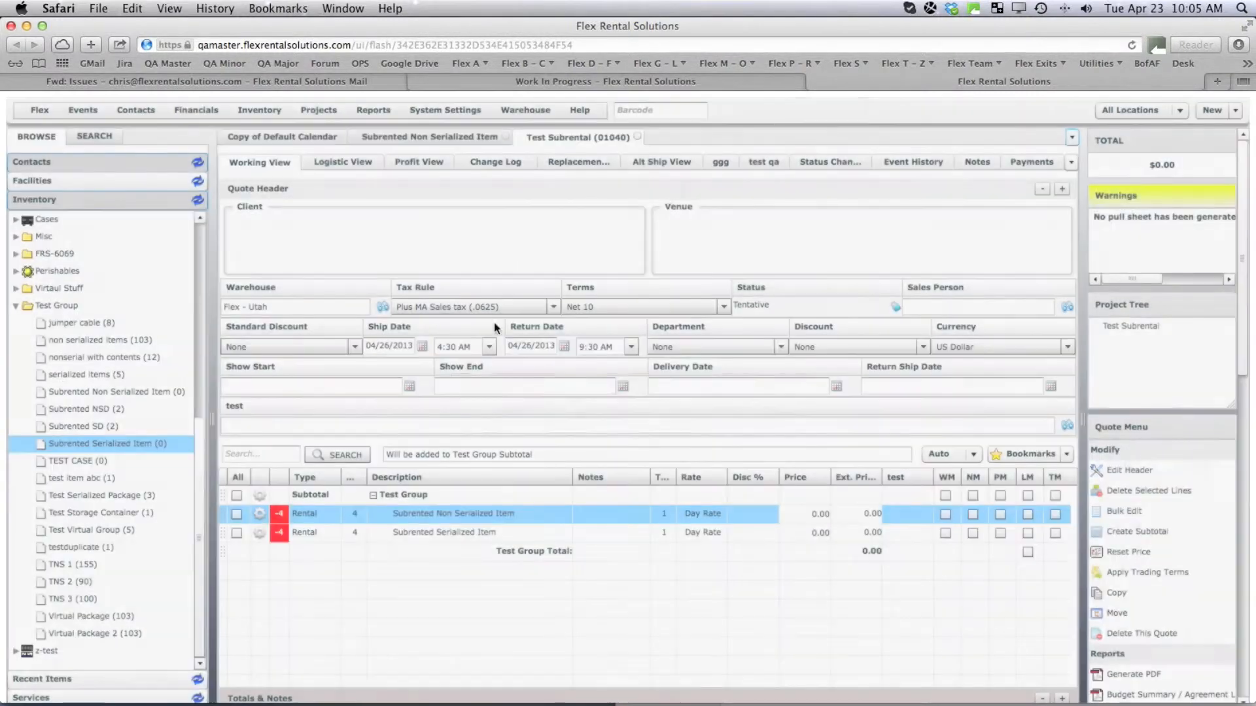
Check the serialized line's conflicts, then view the non-serialized line's -4 shortage options.
left_click(282, 536)
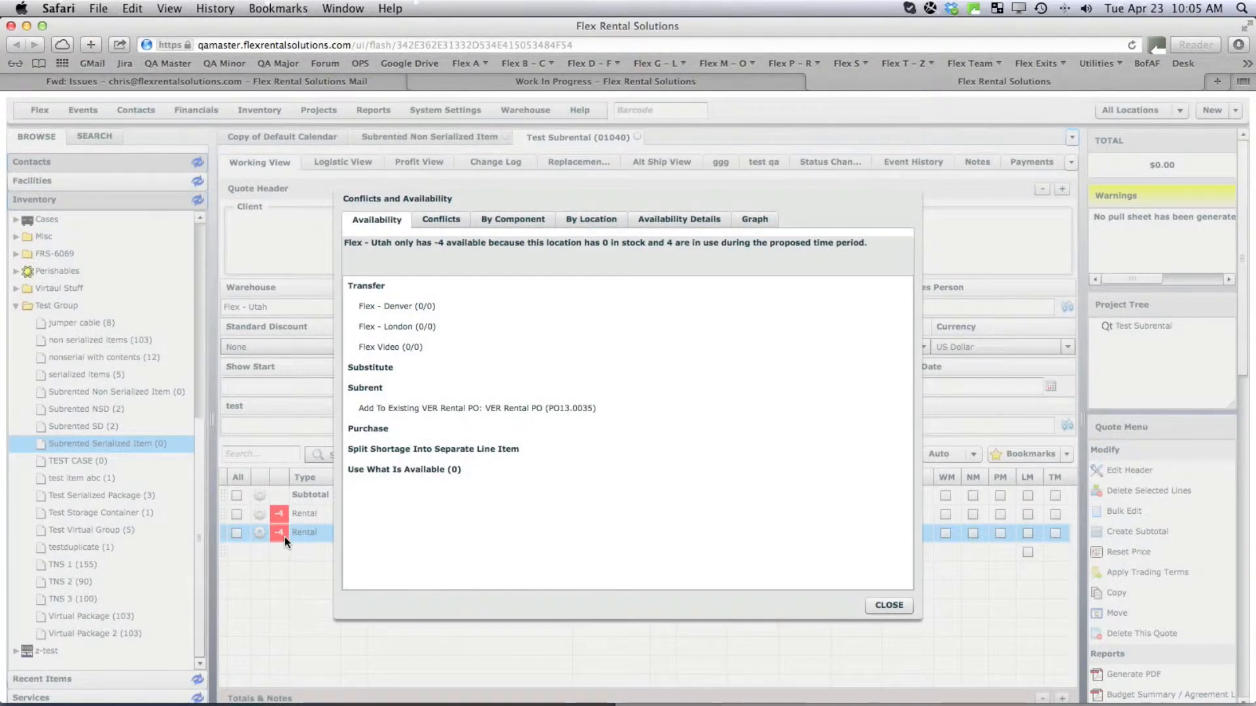
left_click(888, 606)
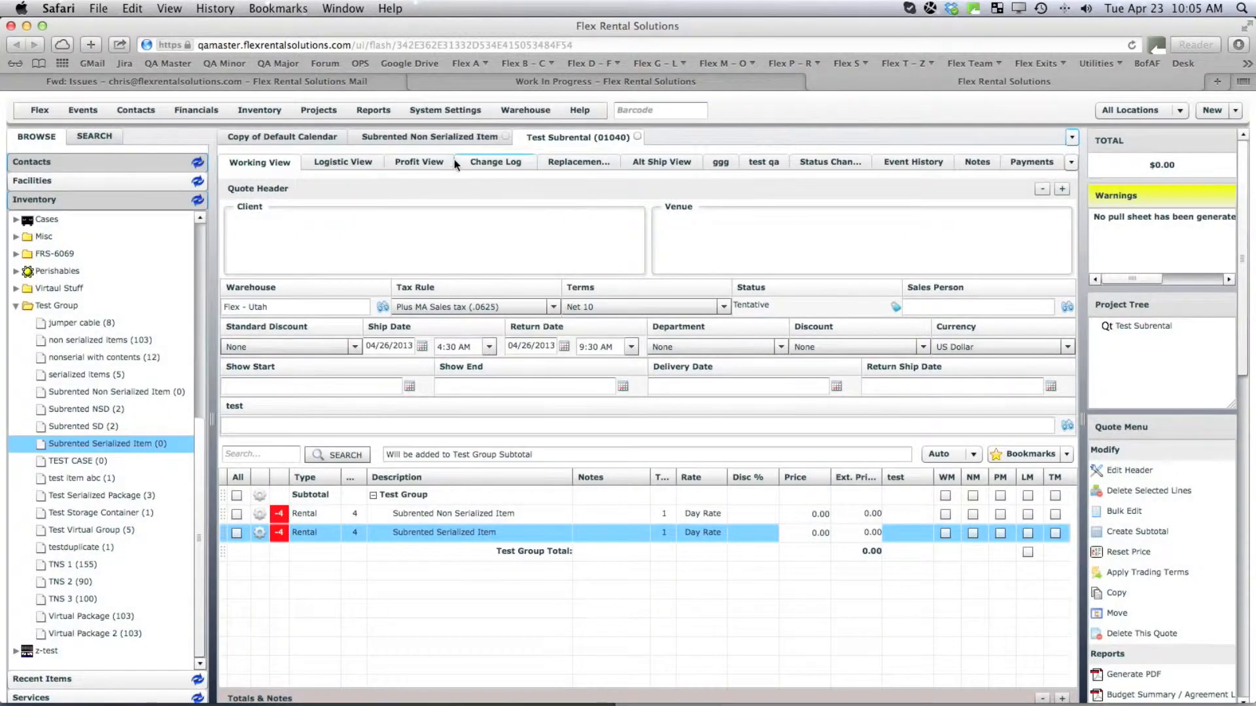
left_click(451, 137)
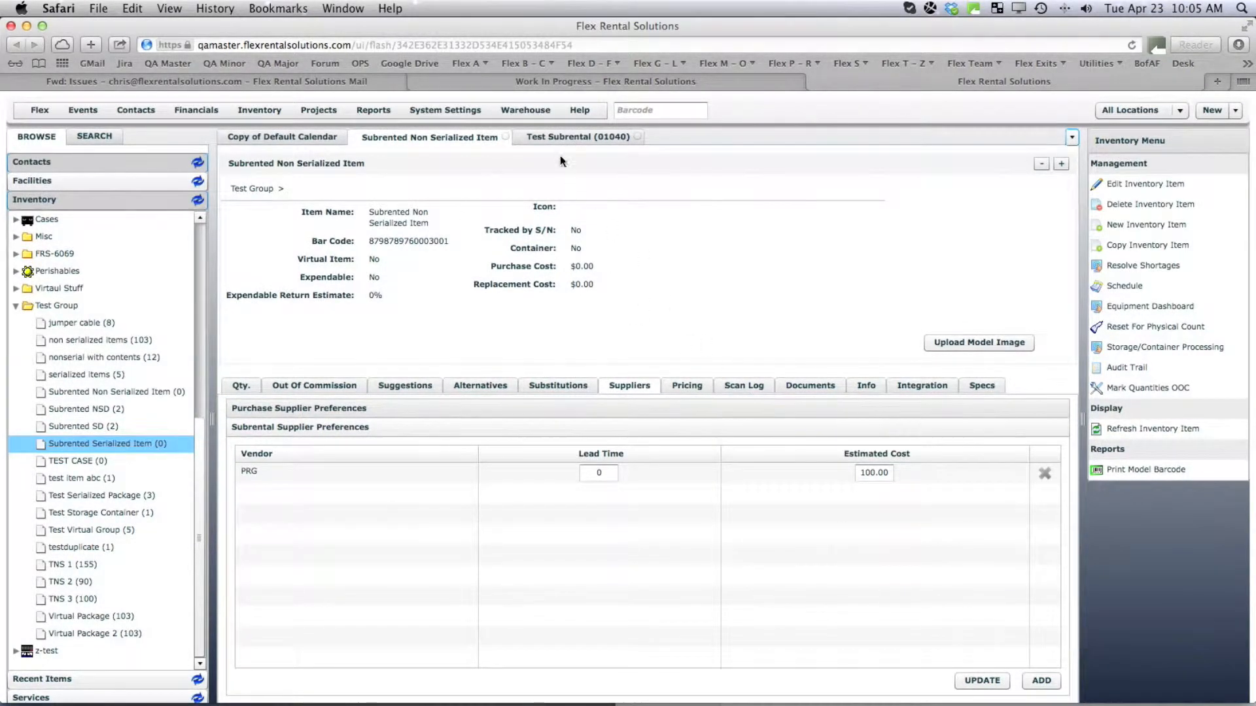
left_click(578, 137)
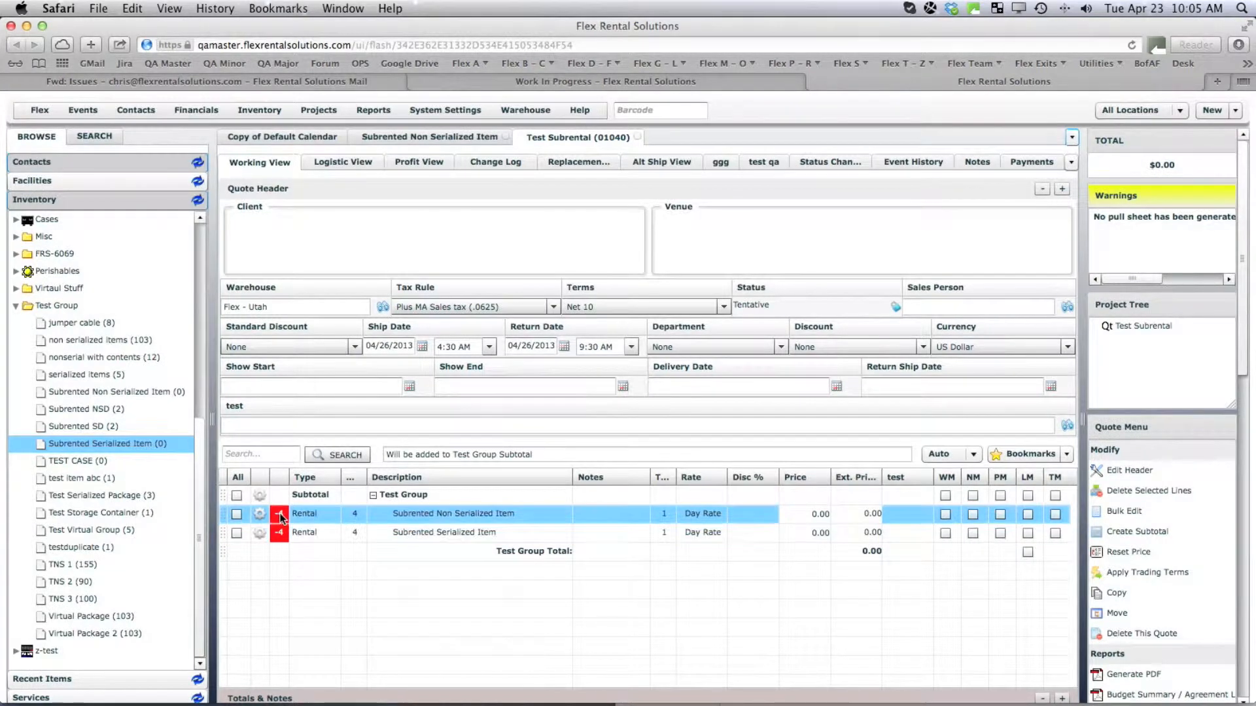
left_click(280, 515)
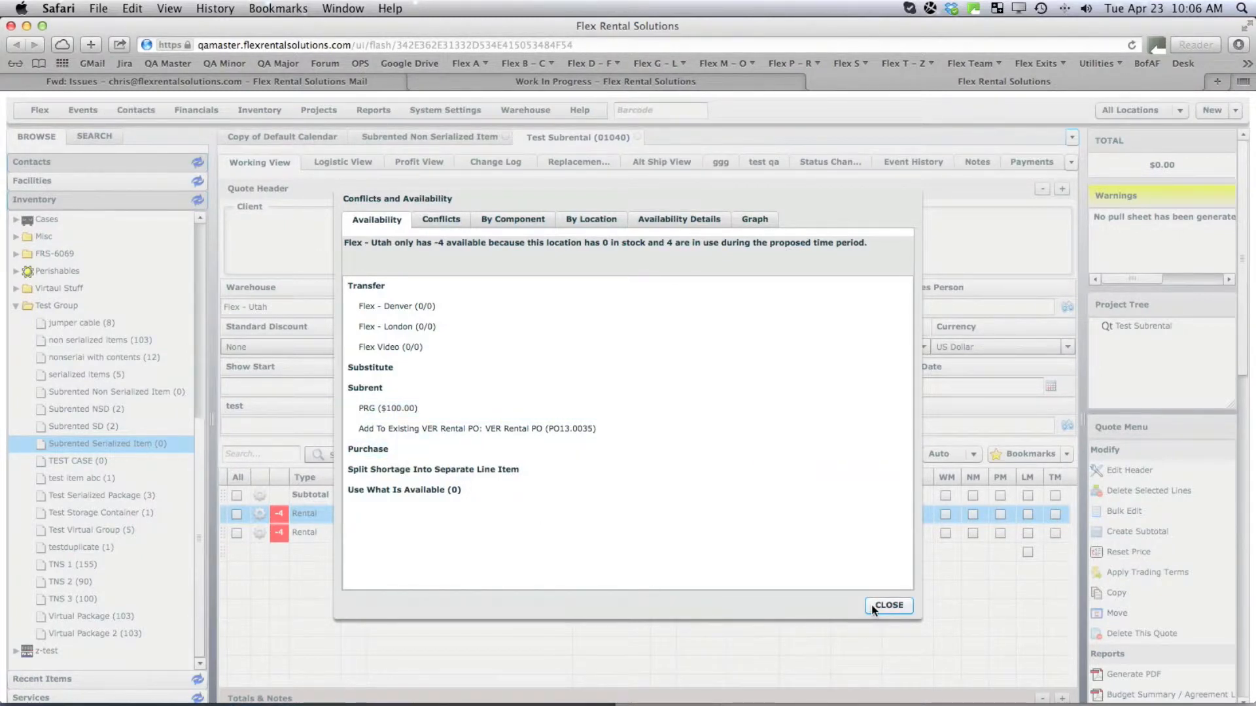
Subrent the non-serialized line's shortage from VER, then view the item's supplier list.
left_click(363, 389)
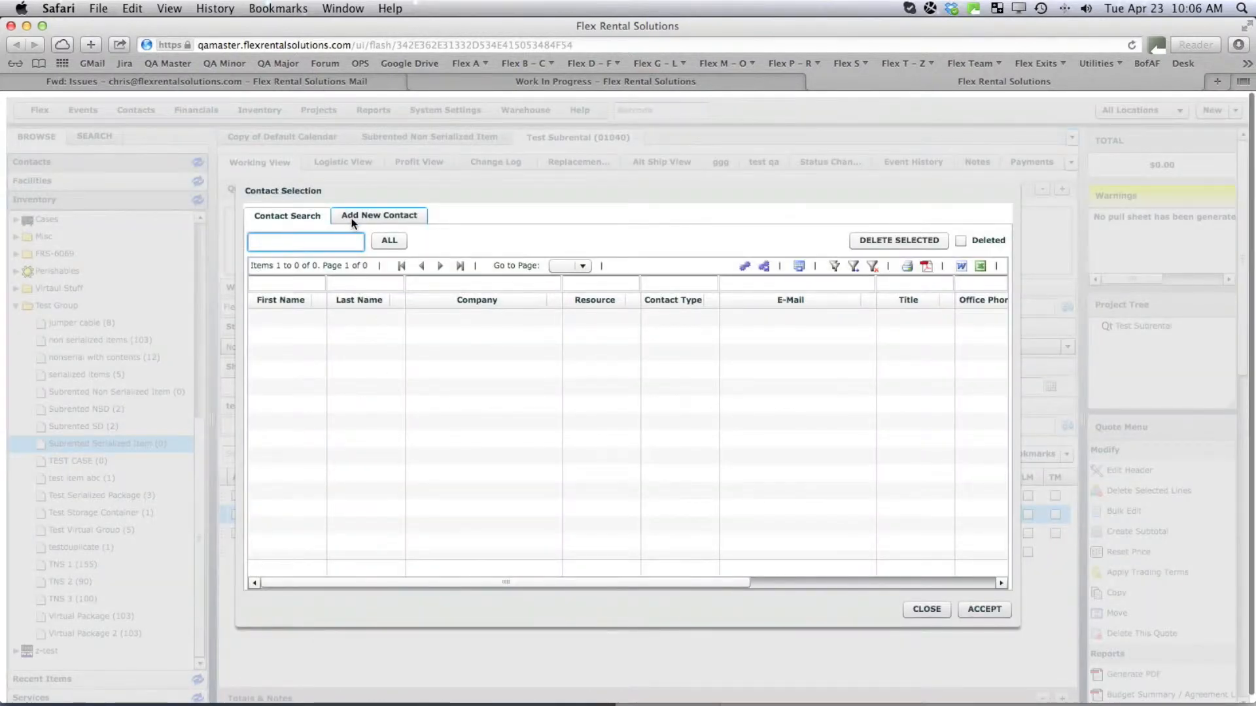
type("VER")
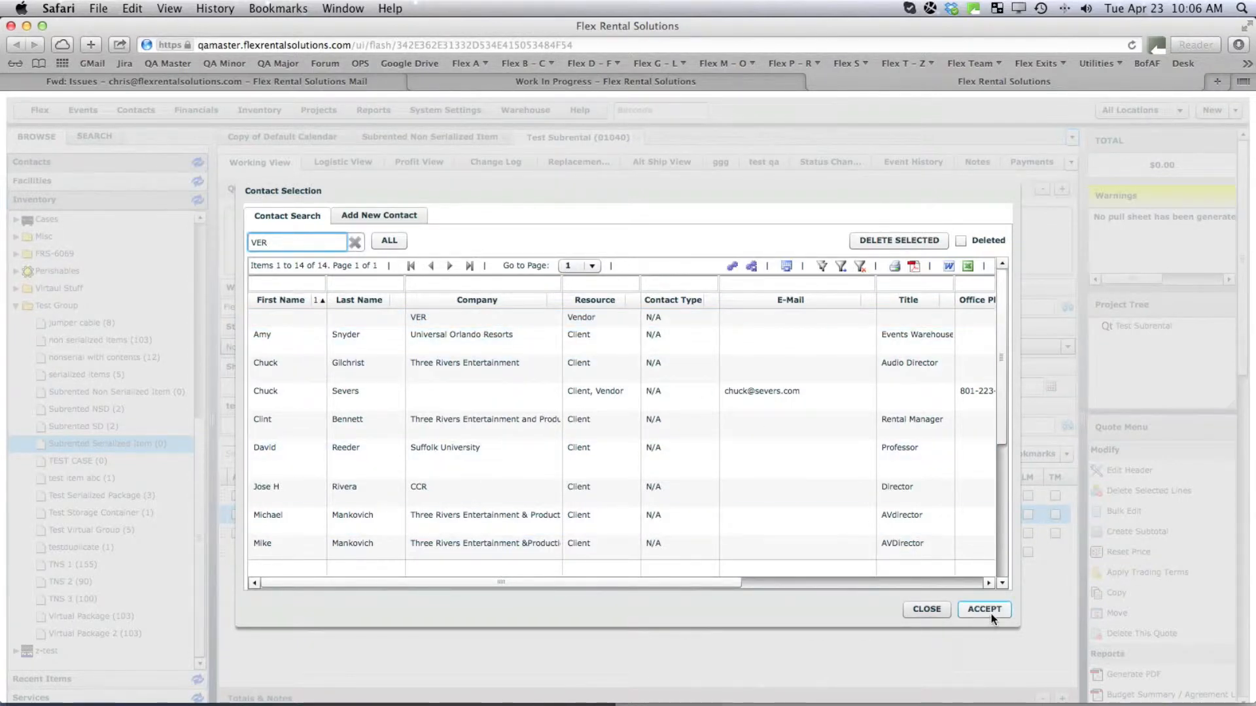
double_click(423, 317)
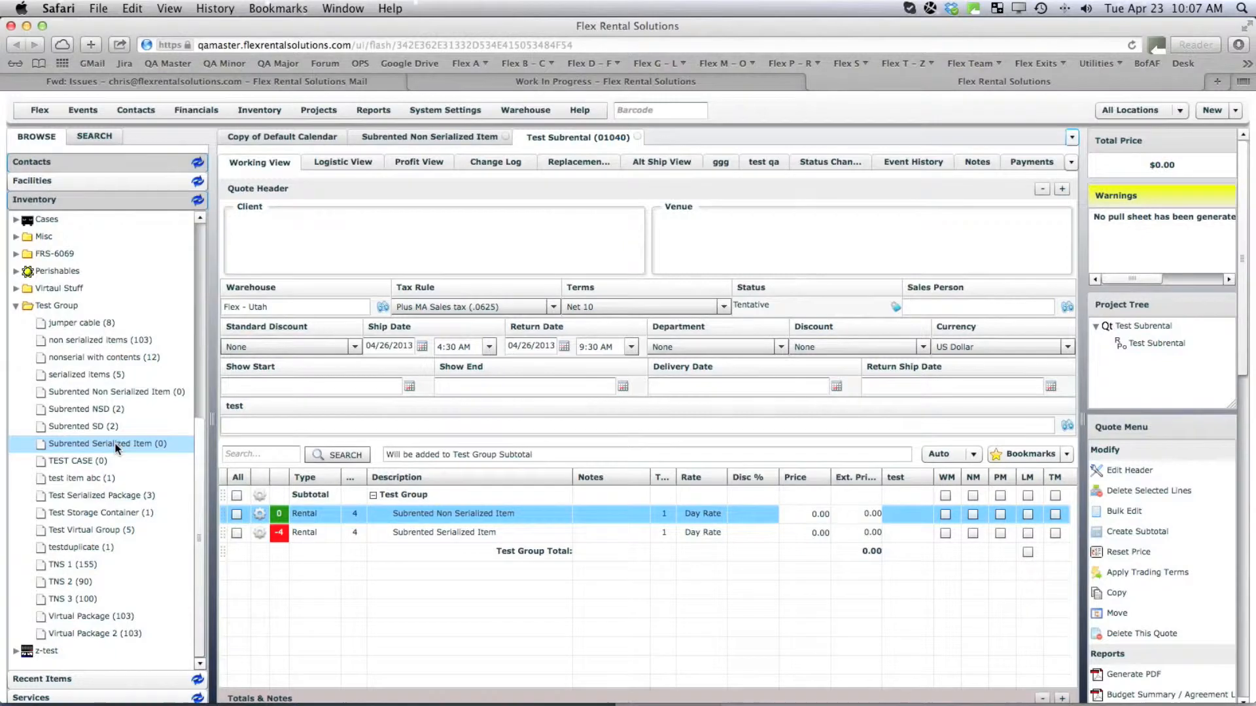
left_click(457, 535, "shift")
left_click(454, 517)
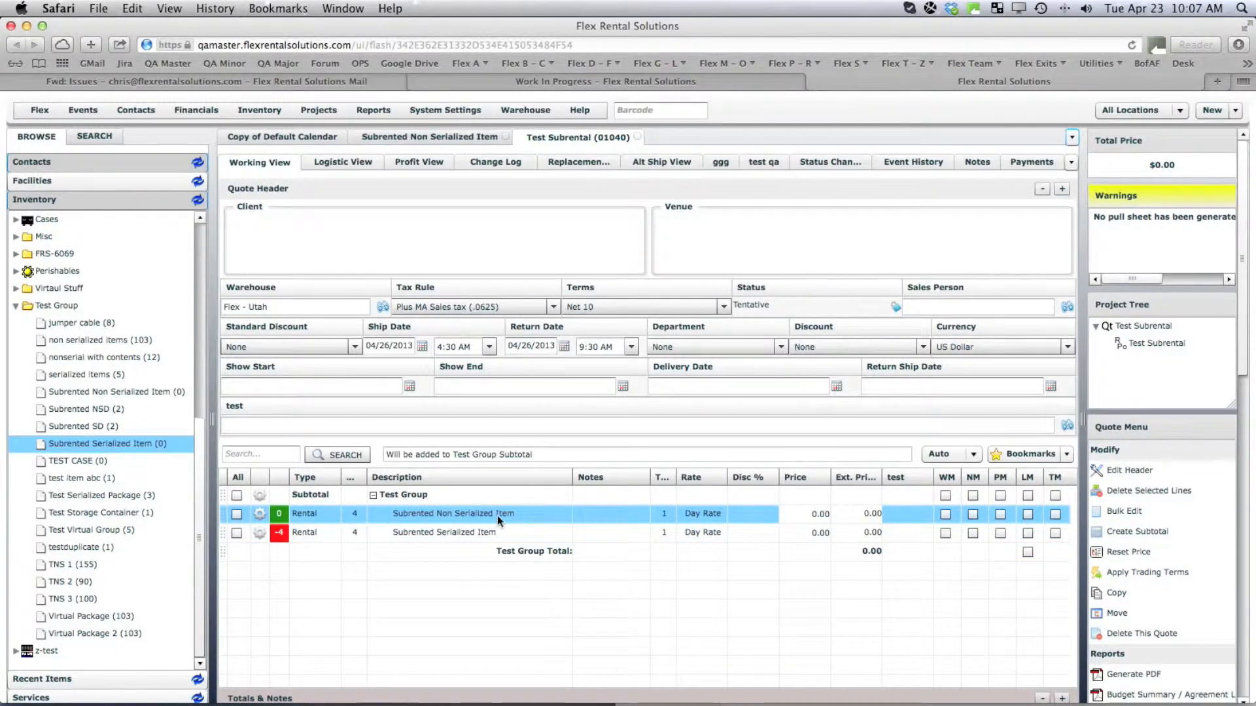
left_click(415, 135)
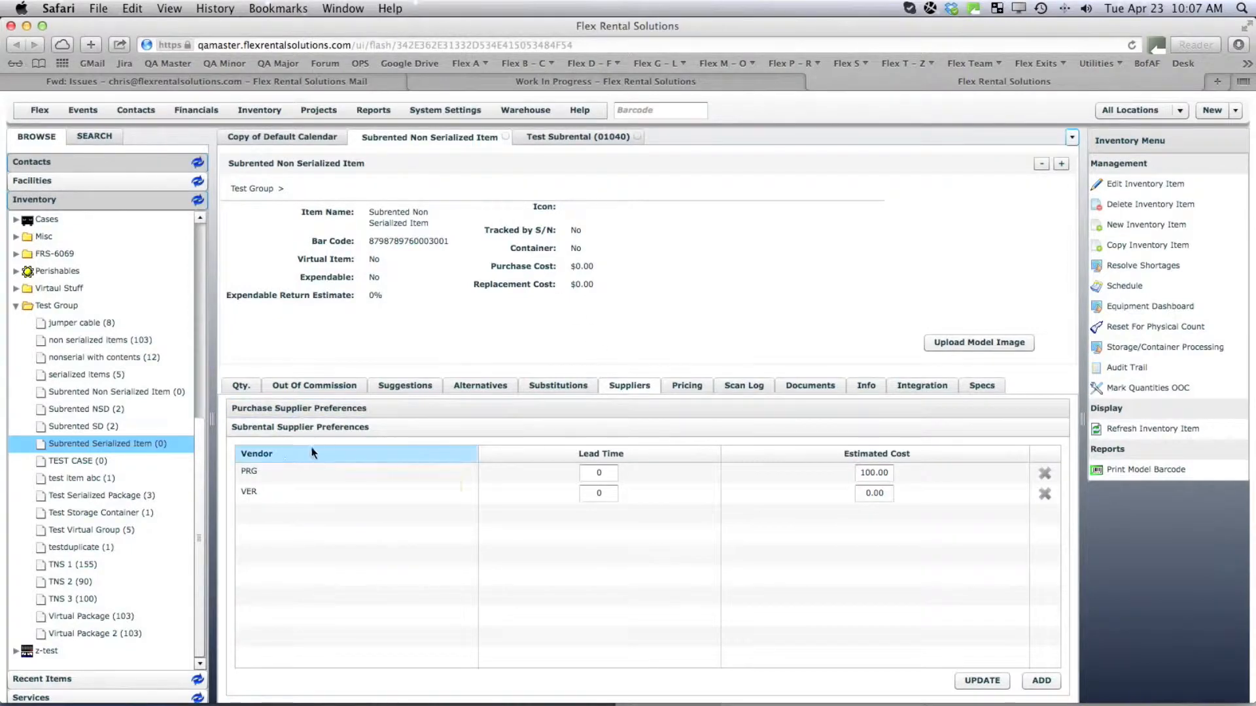
Change VER's estimated subrental cost from 0.00 to 95.
left_click(255, 493)
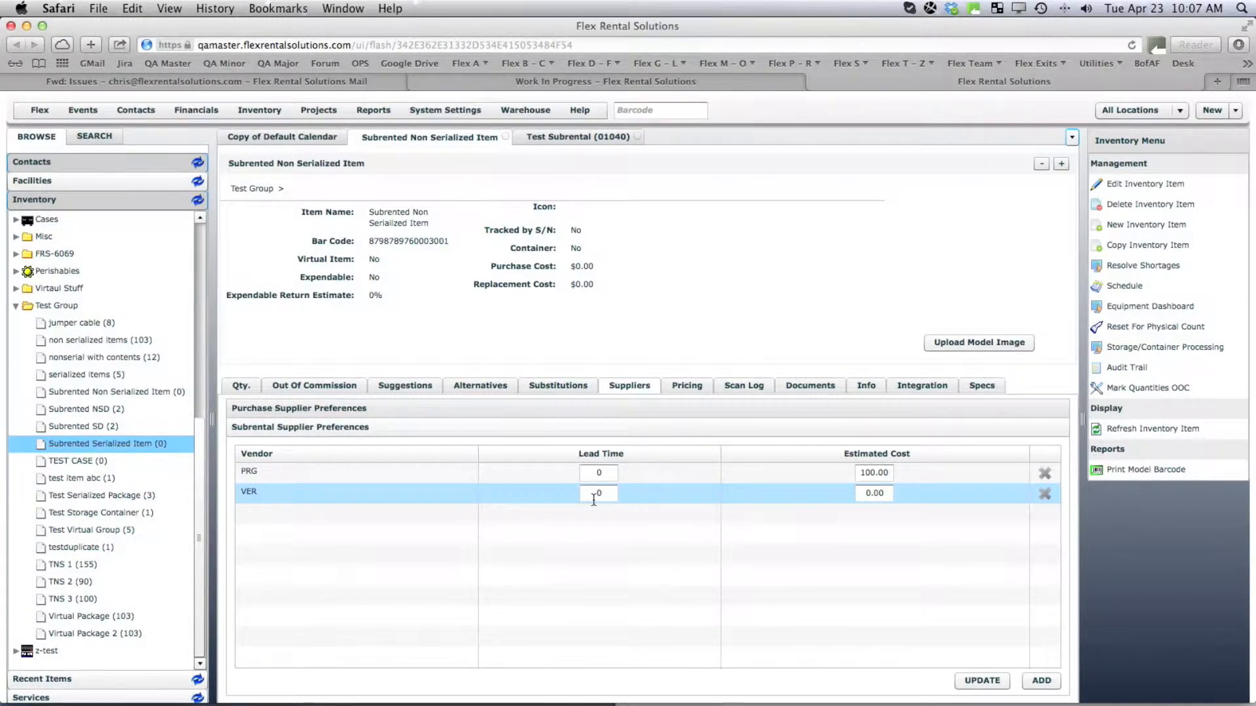
left_click(882, 495)
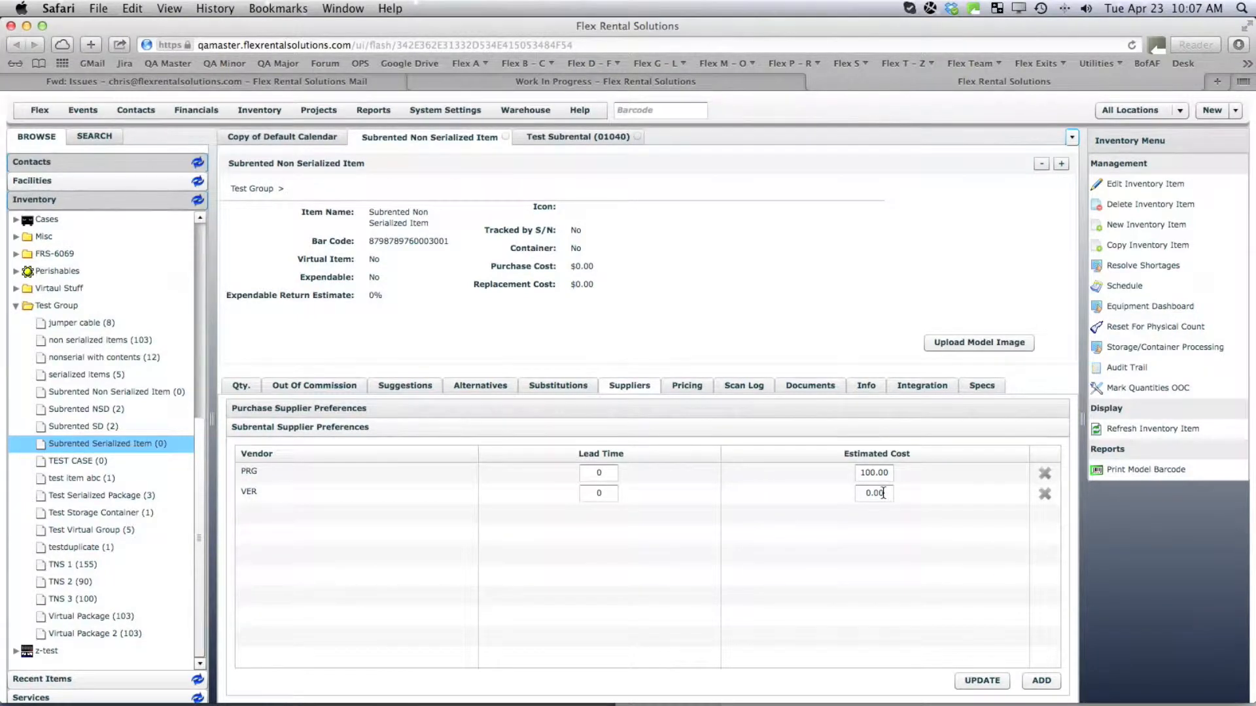
left_click_drag(891, 494, 733, 485)
type("95")
Save VER's 95.00 cost and review the non-serialized line's conflicts on Test Subrental (01040).
left_click(974, 681)
left_click(569, 137)
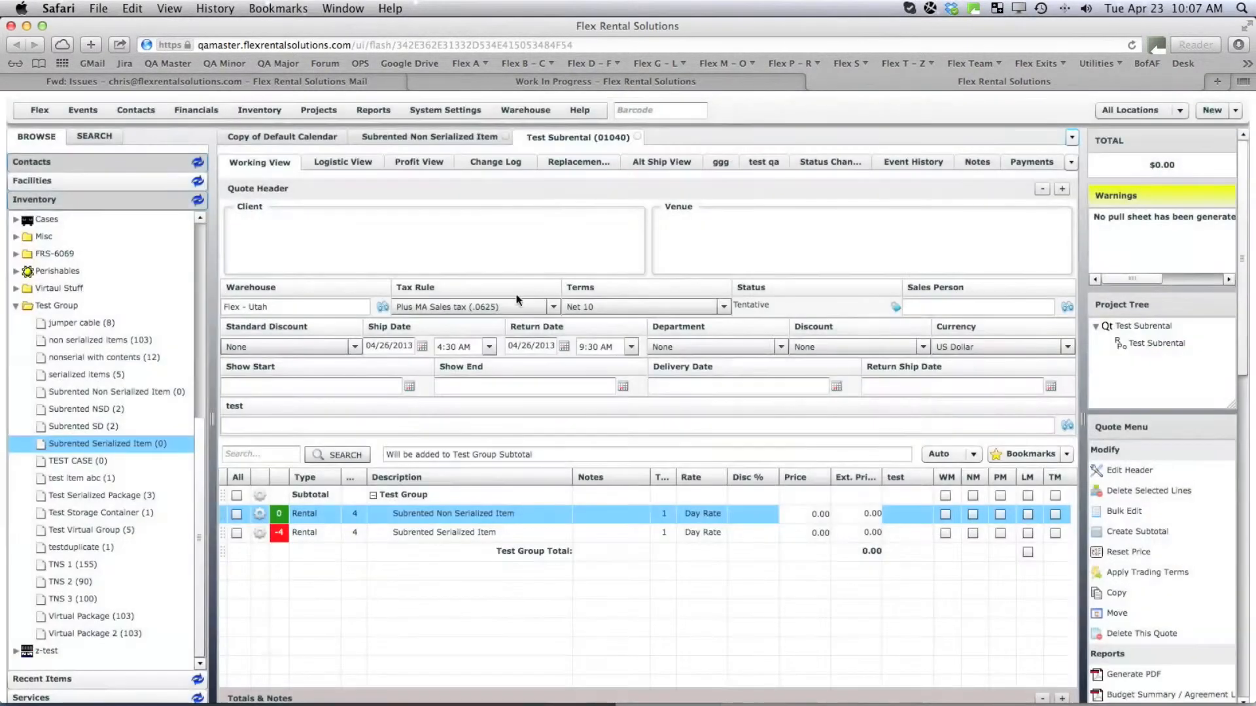
left_click(265, 516)
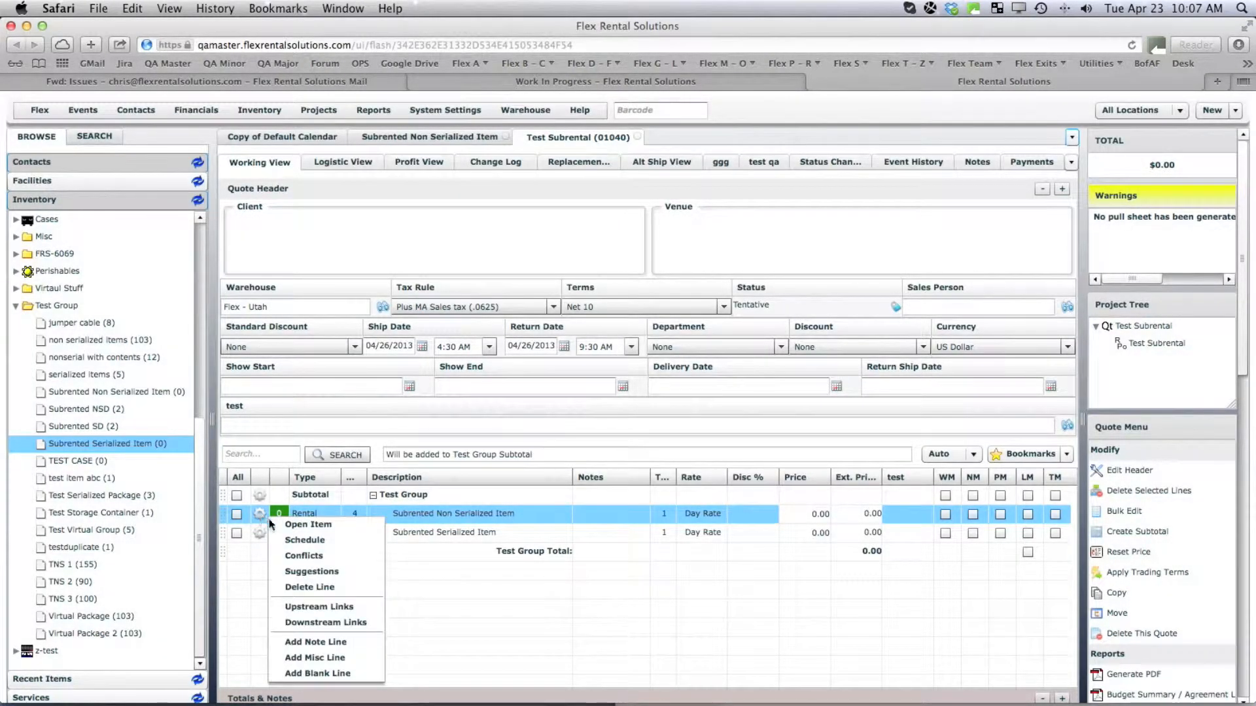
left_click(313, 558)
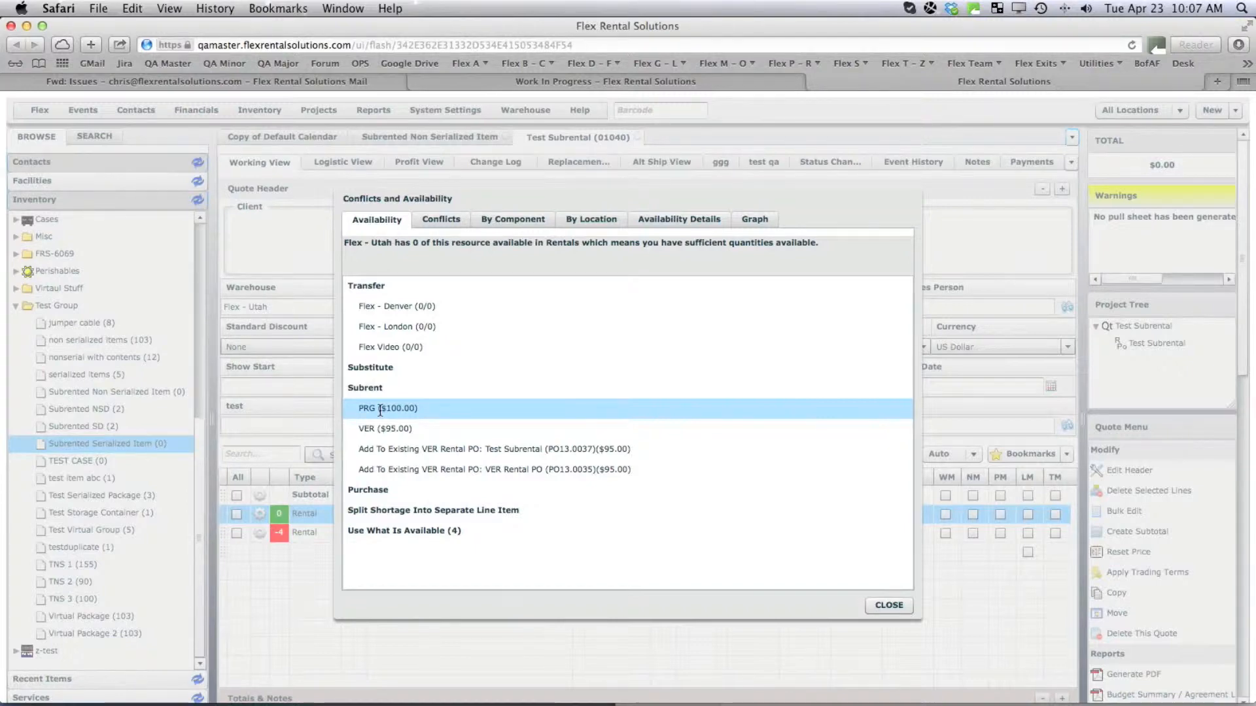
left_click(889, 605)
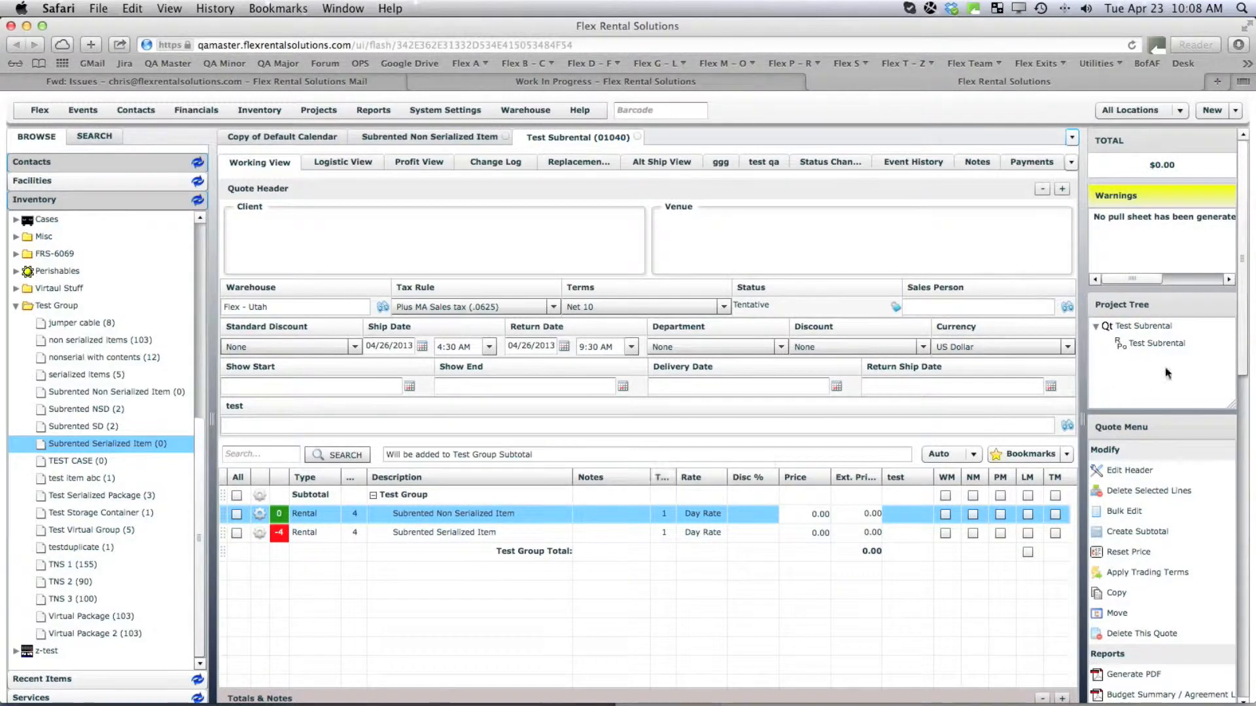
Open rental PO PO13.0037 and set its Need By to 04/25/2013 12:00 PM.
double_click(1138, 342)
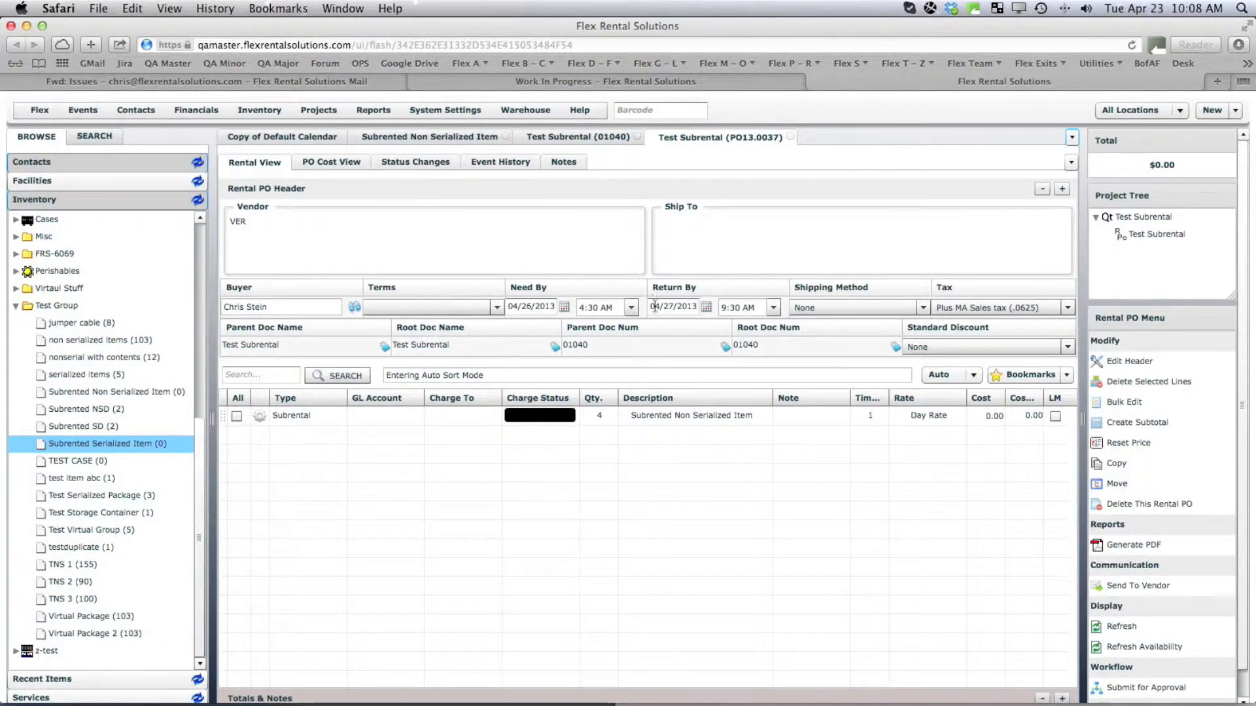
left_click(564, 308)
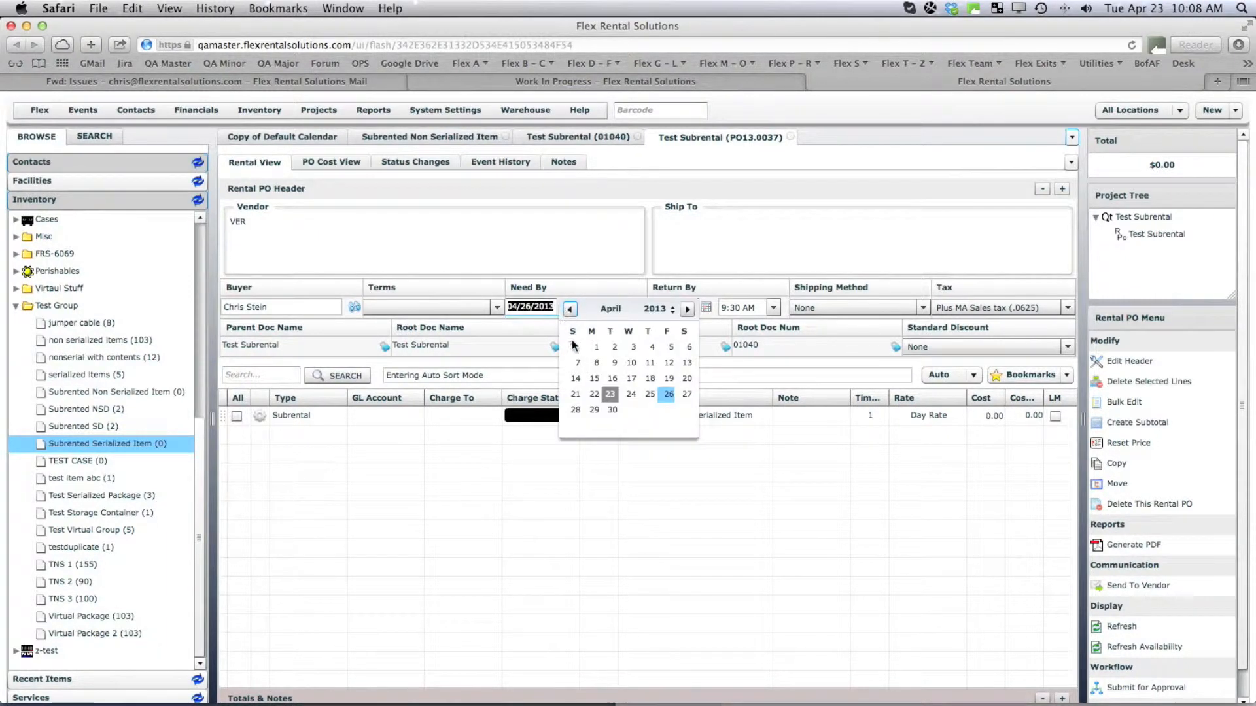
left_click(654, 392)
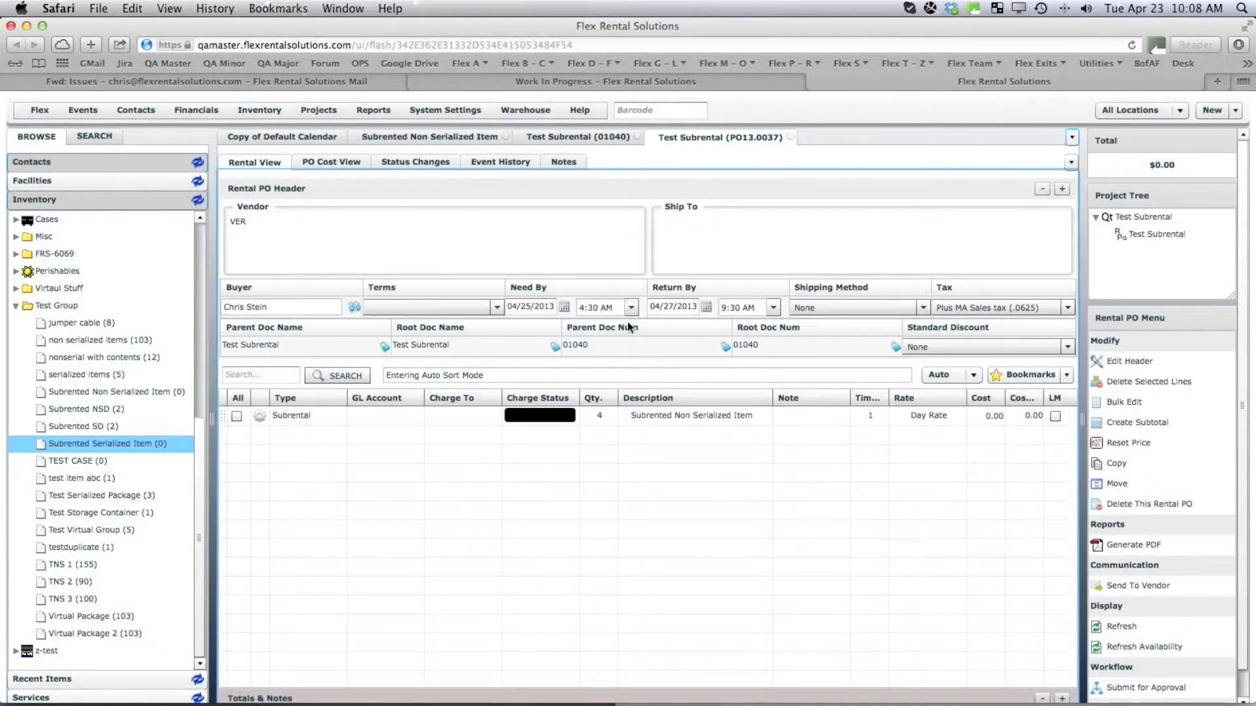
left_click(631, 309)
left_click_drag(633, 341, 626, 371)
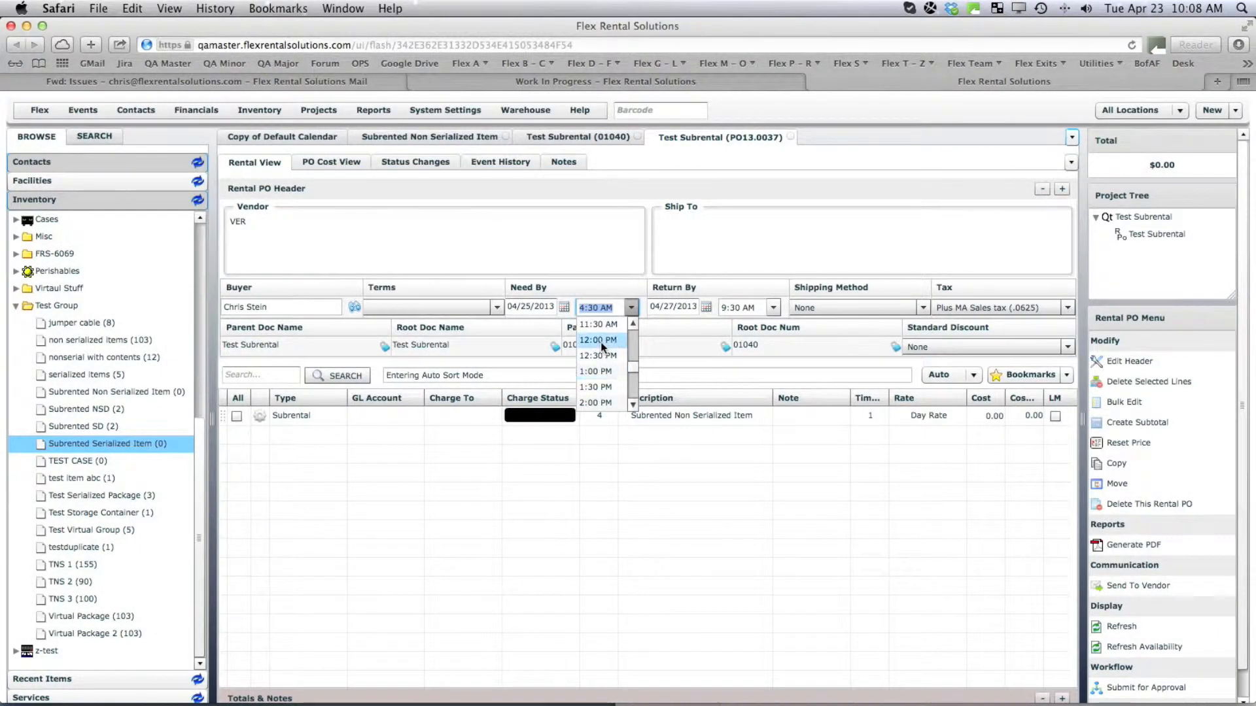
left_click(600, 341)
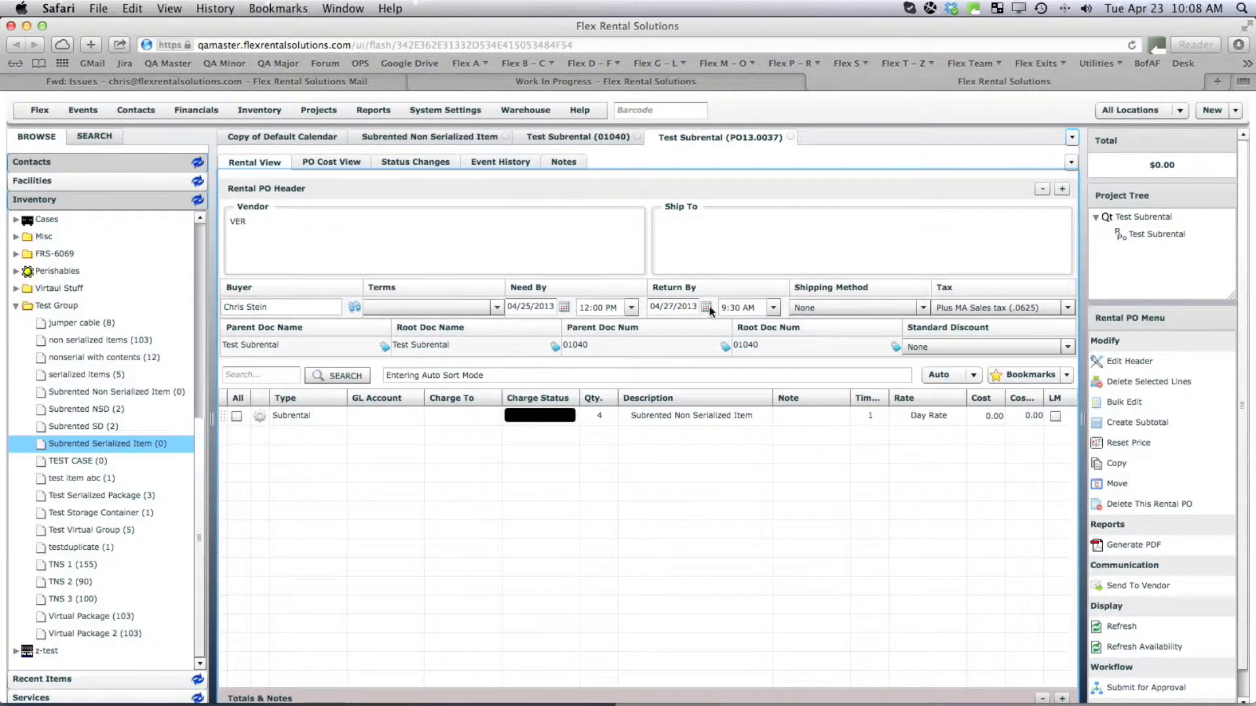
Set the PO's Return By time to 5:00 PM and go back to quote 01040.
left_click(772, 307)
left_click_drag(772, 348, 772, 378)
left_click(738, 379)
left_click(564, 137)
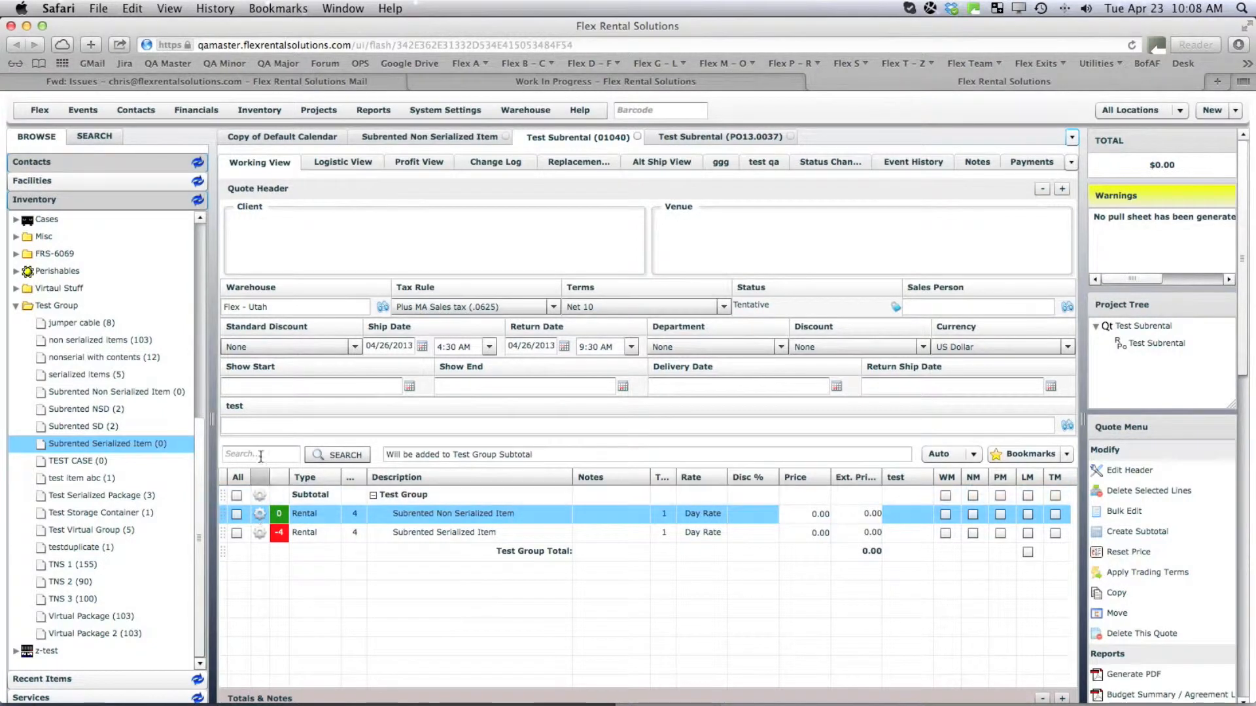
In Logistic View, widen S/R Qty. and bulk edit the Non Serialized and Serialized subrent lines.
left_click(334, 163)
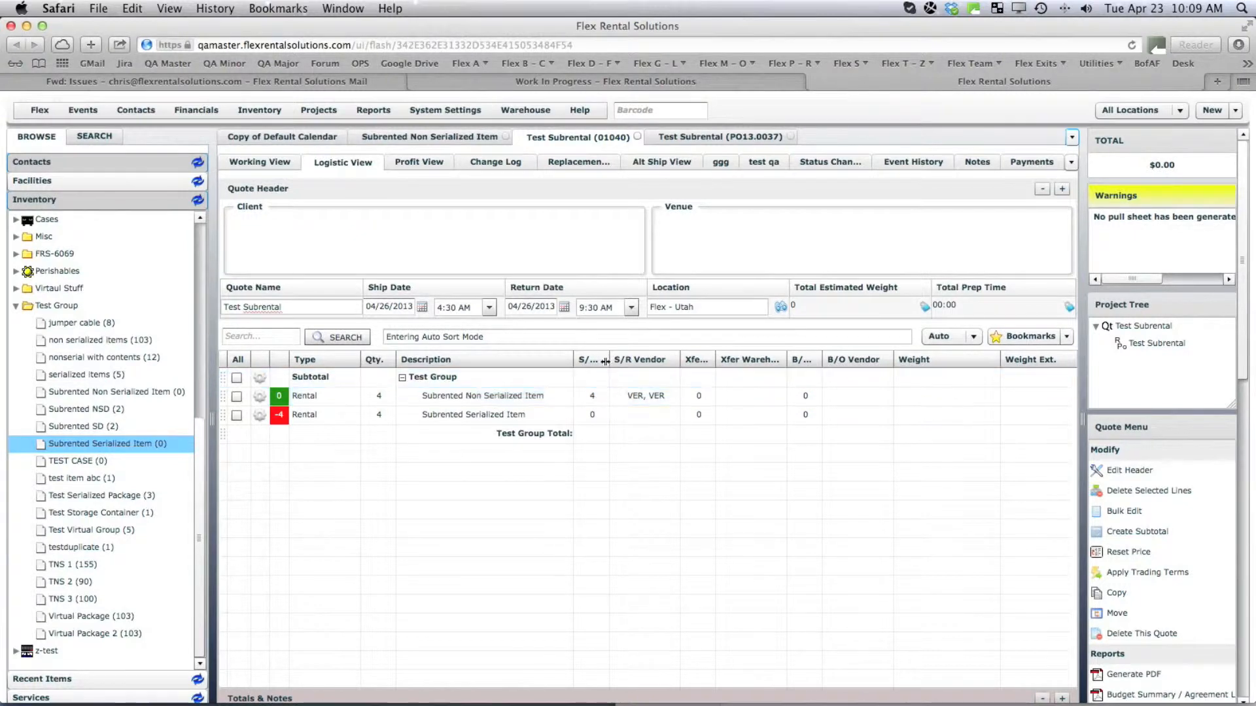
left_click_drag(607, 360, 626, 359)
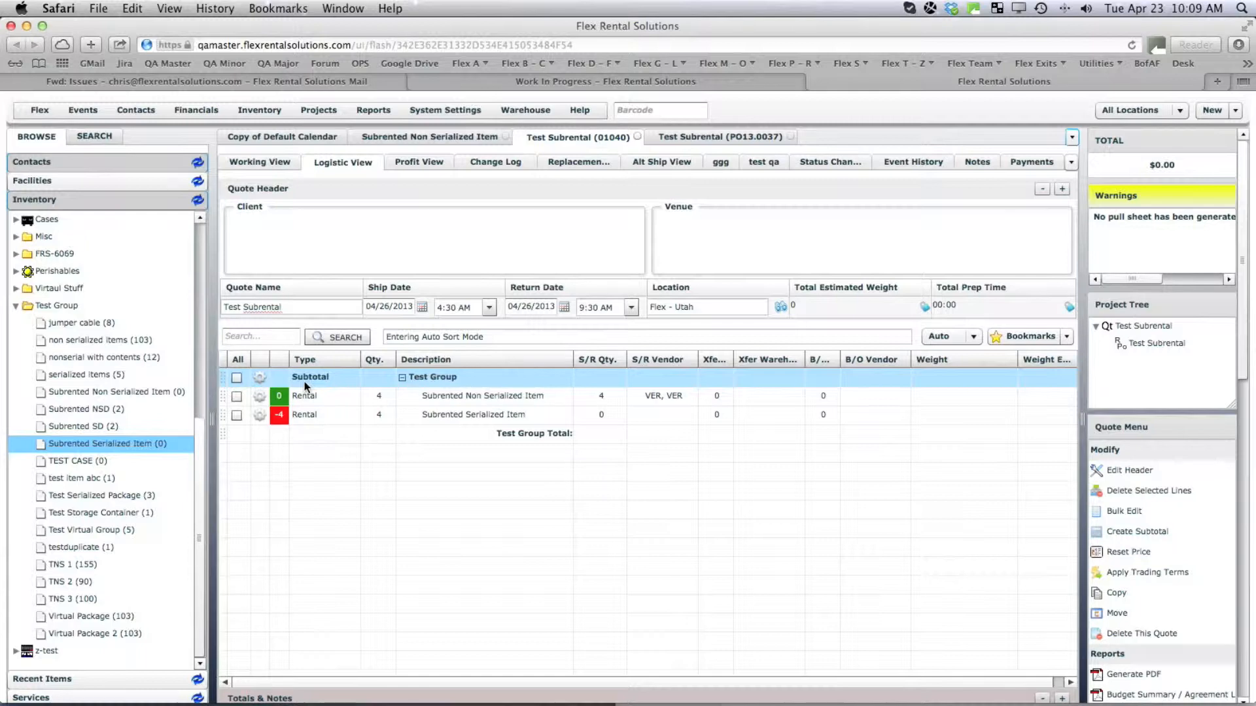
left_click(237, 397)
left_click(237, 415)
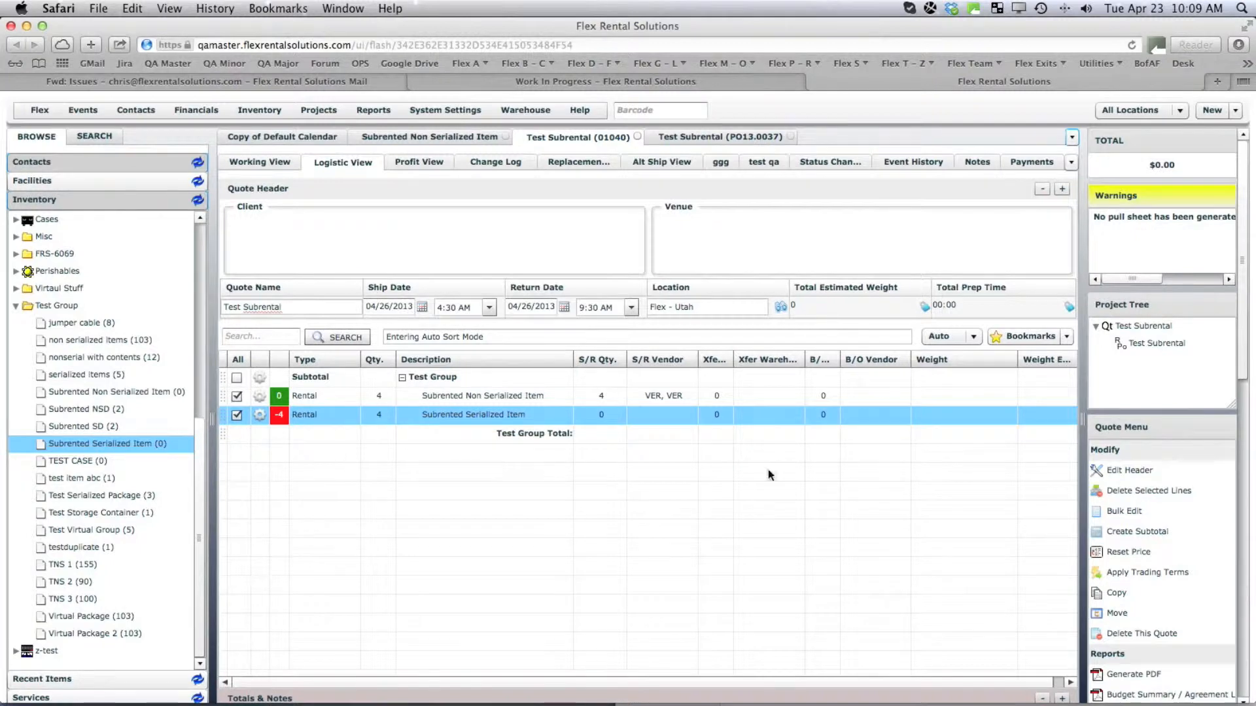
left_click(1128, 512)
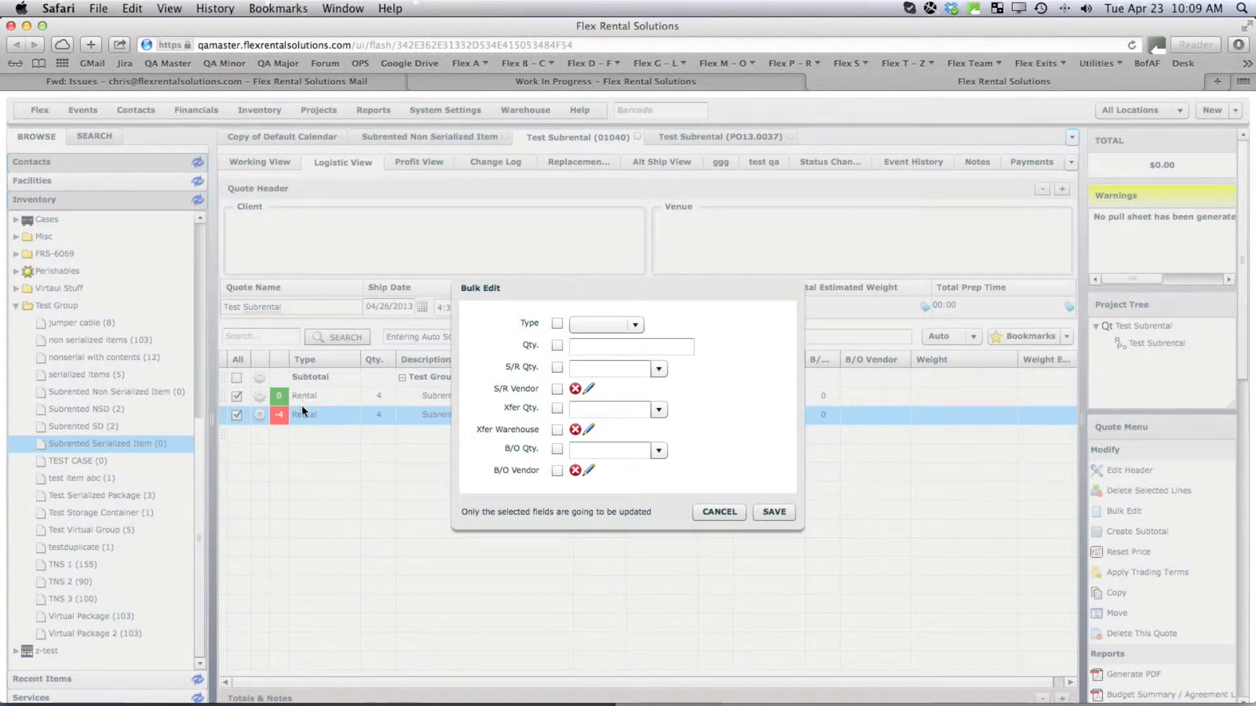
Bulk-set S/R Qty. to Total Quantity and S/R Vendor to VER on both lines, then save.
left_click(556, 367)
left_click(588, 366)
left_click_drag(620, 299, 827, 334)
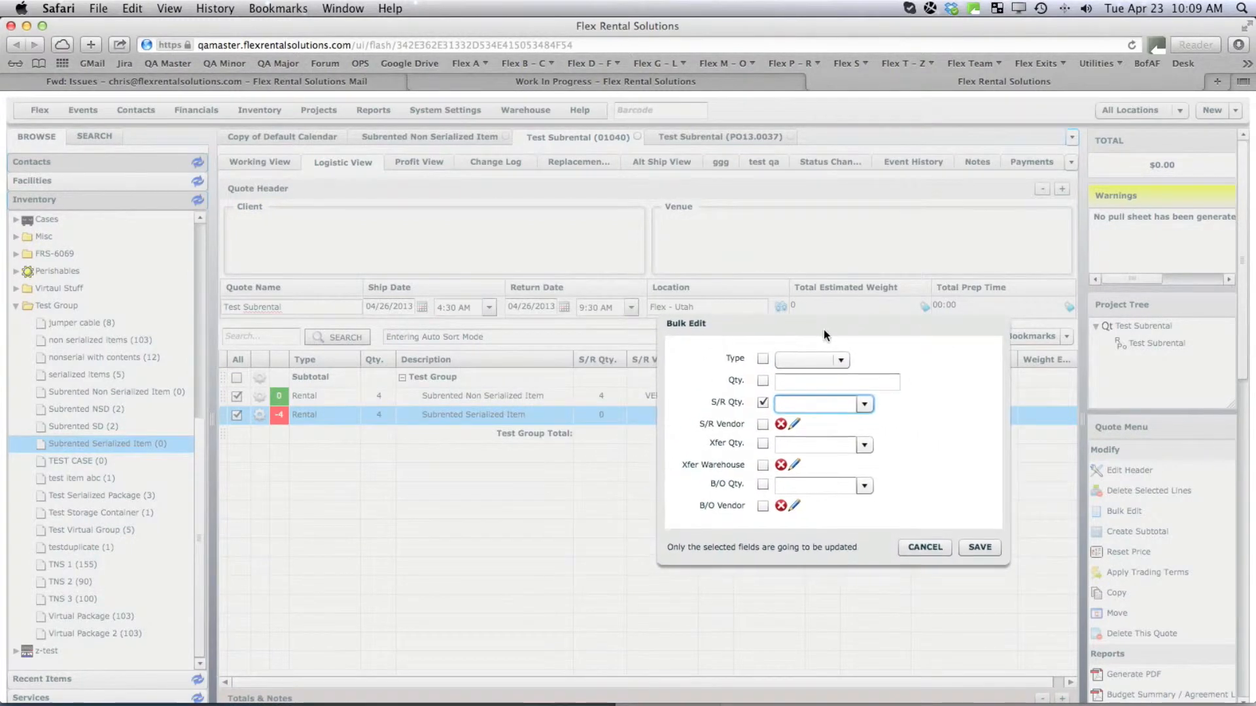
left_click(863, 406)
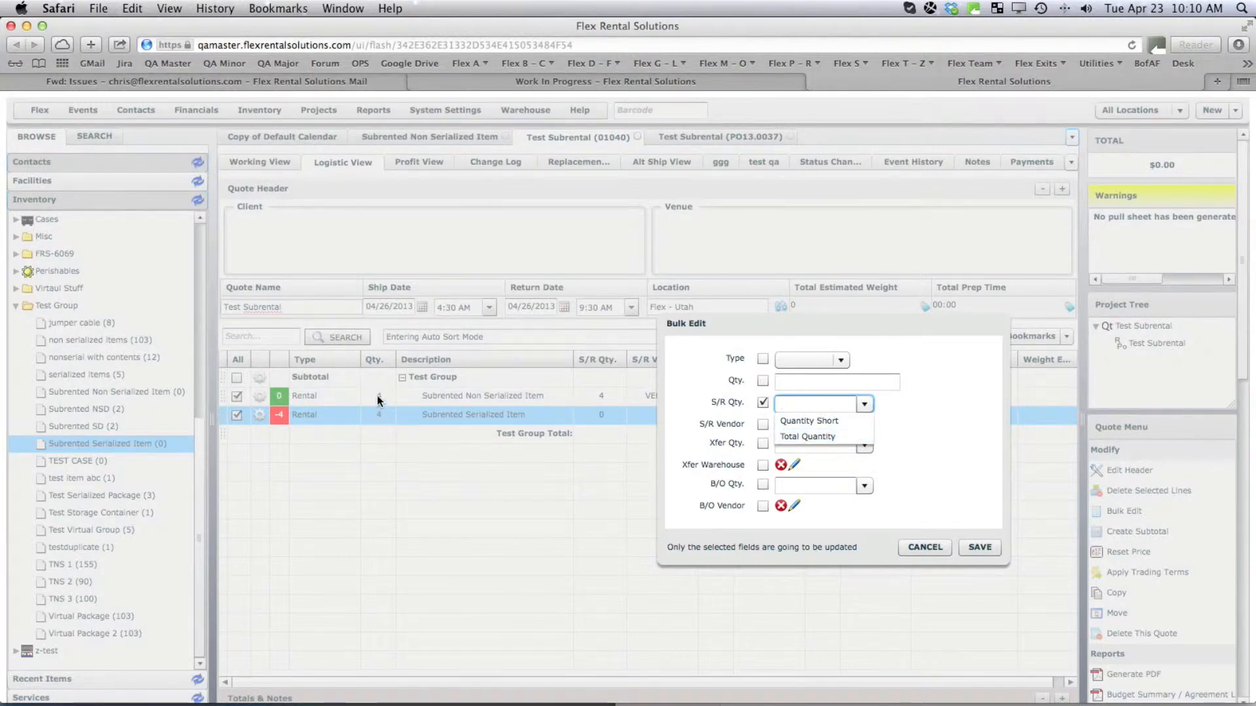
left_click(830, 439)
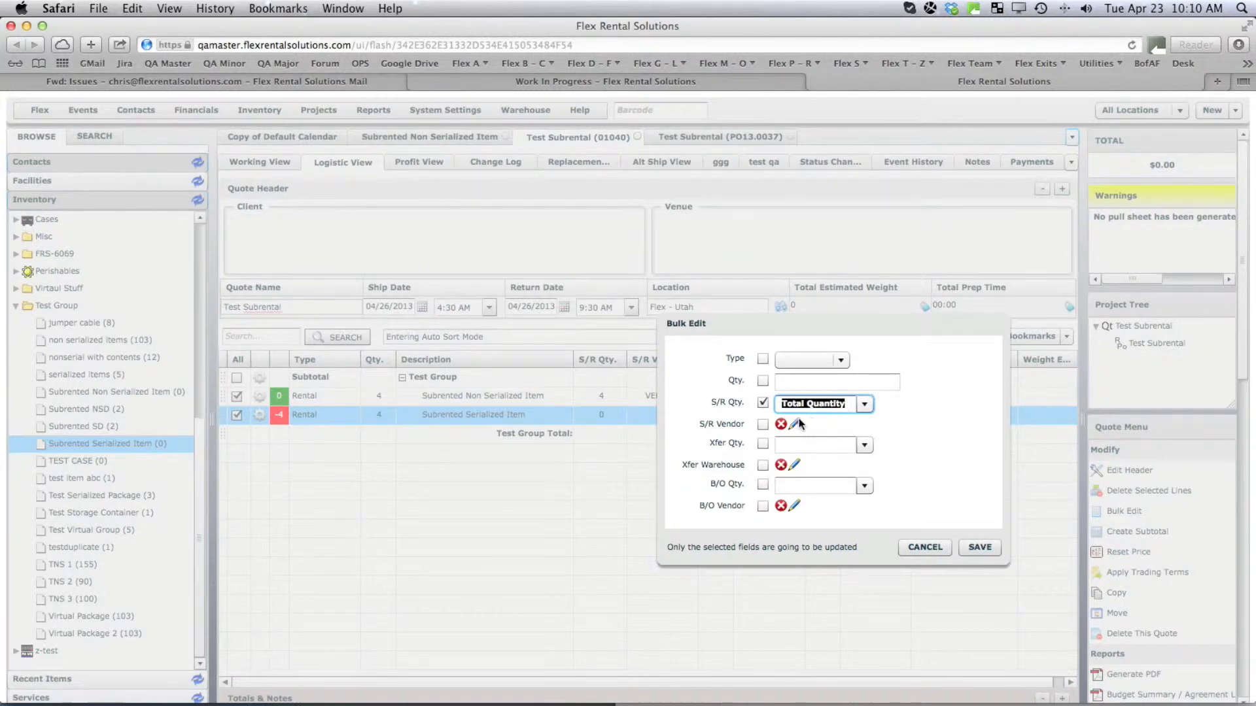
left_click(762, 424)
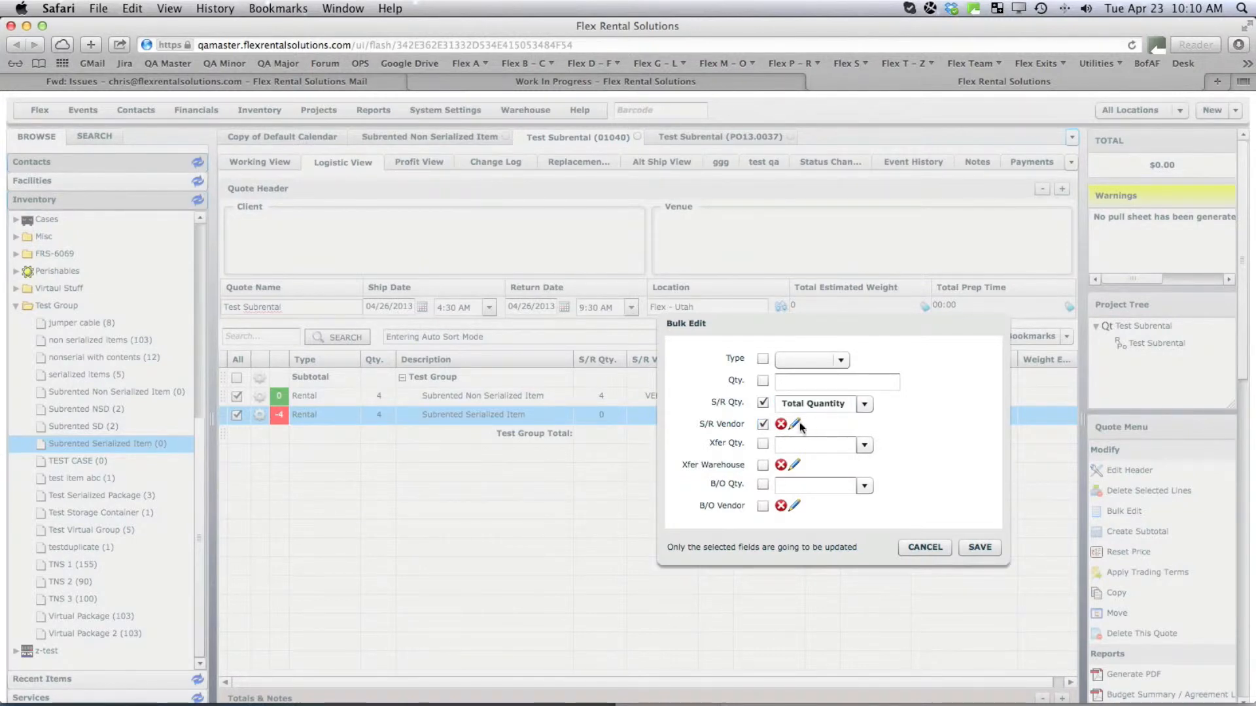
left_click(795, 423)
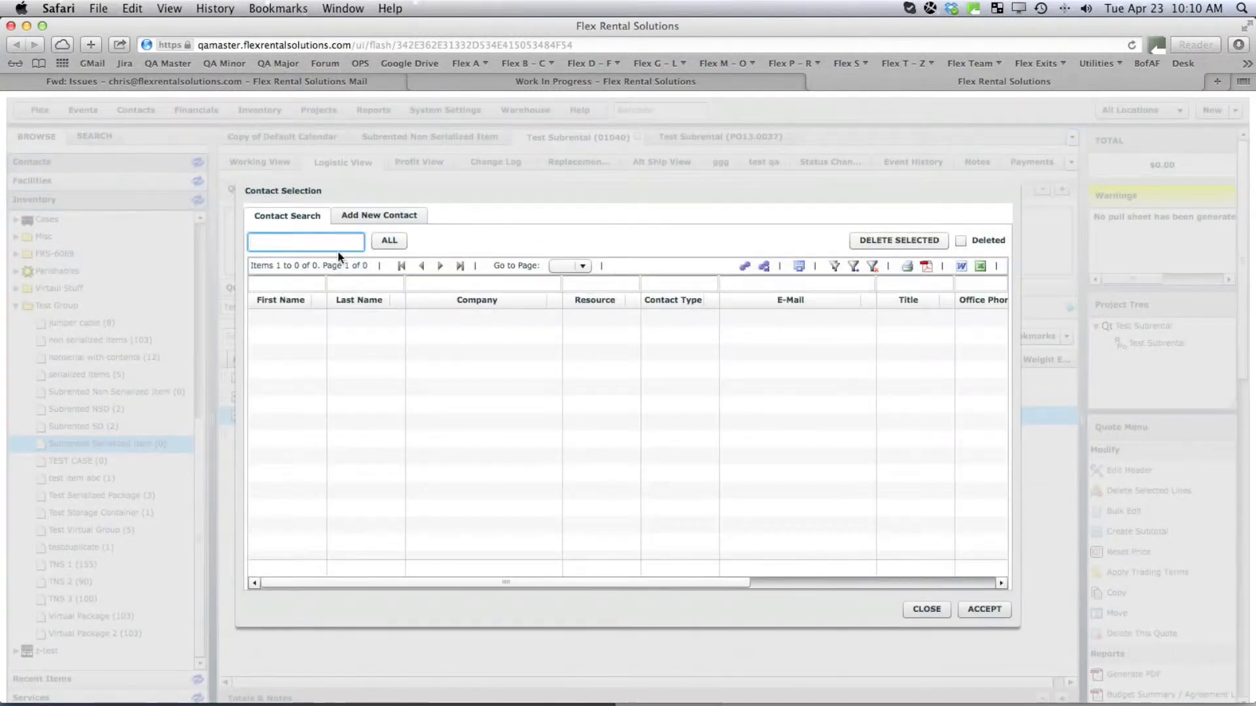
type("ver")
double_click(432, 317)
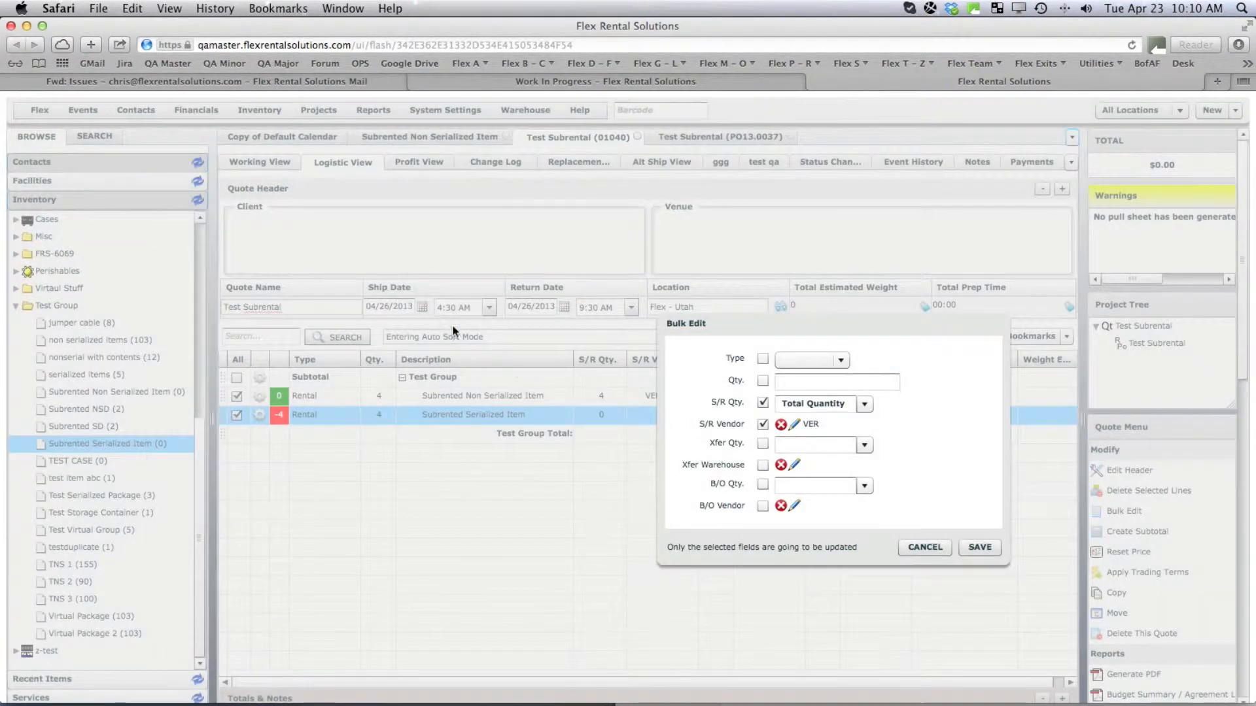
left_click(988, 555)
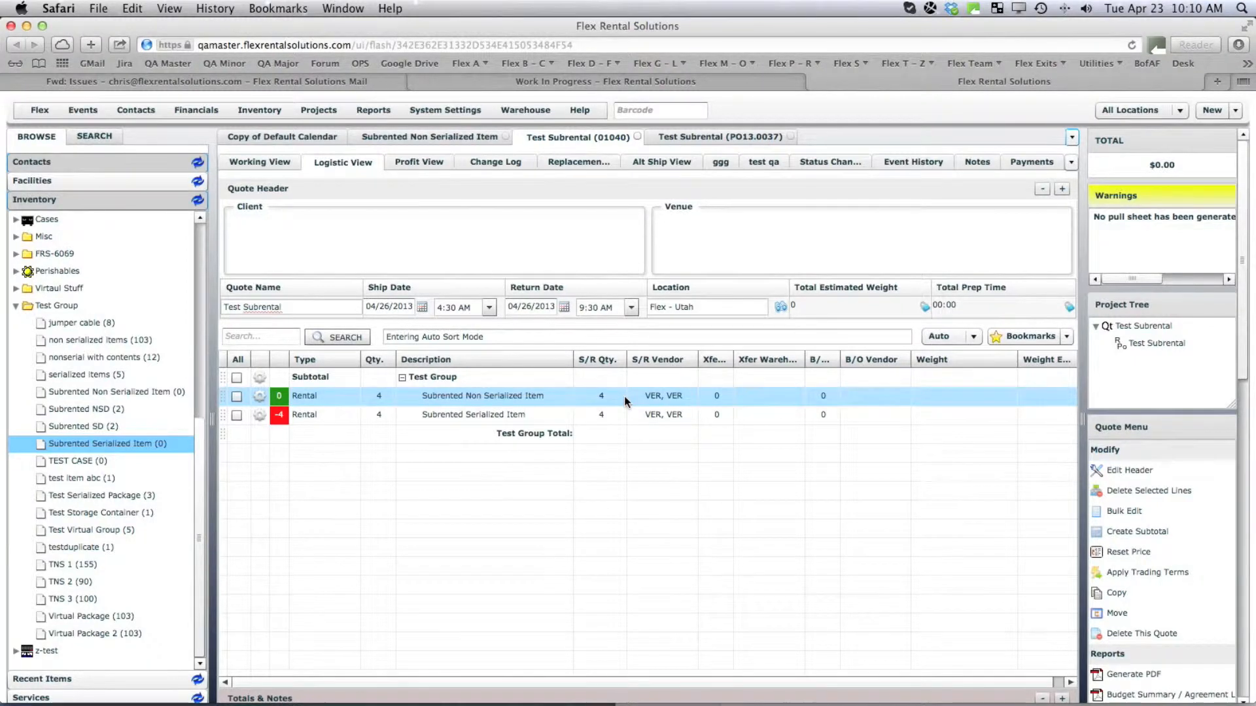
Generate subrental paperwork into the existing VER Rental PO PO13.0037 and close the result notice.
scroll(1245, 364, "down", 5)
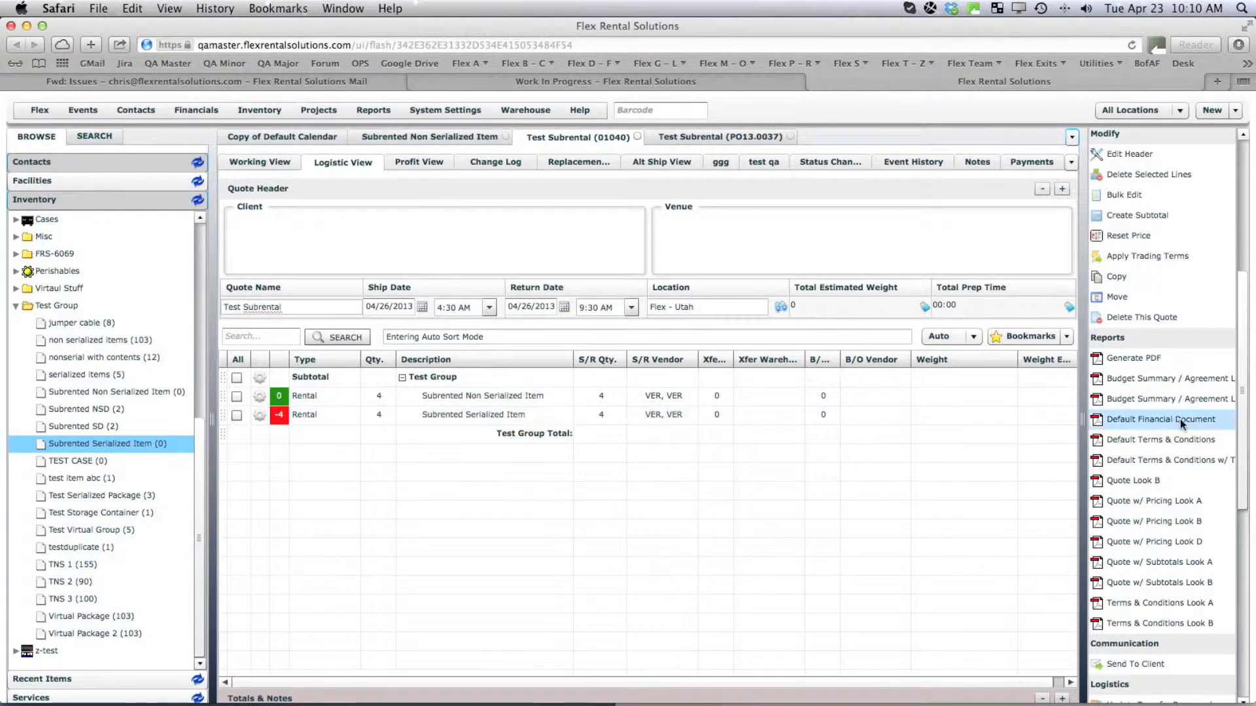
left_click_drag(1247, 435, 1246, 517)
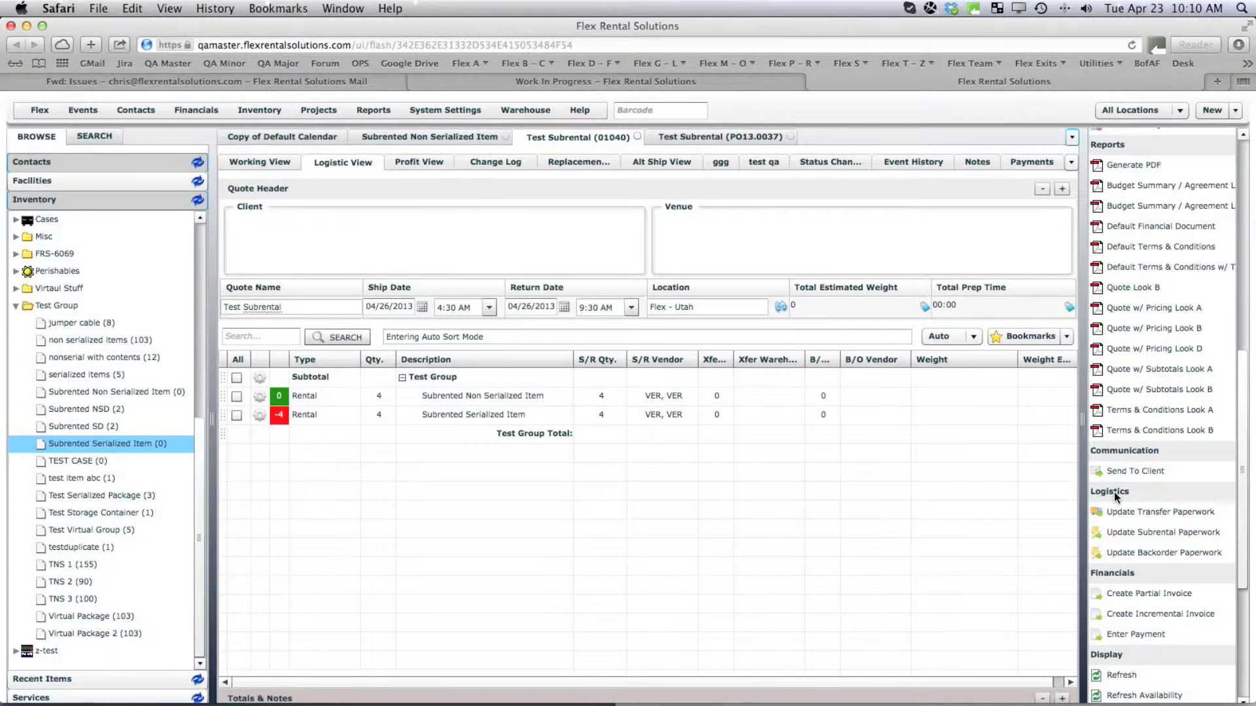
left_click(1126, 533)
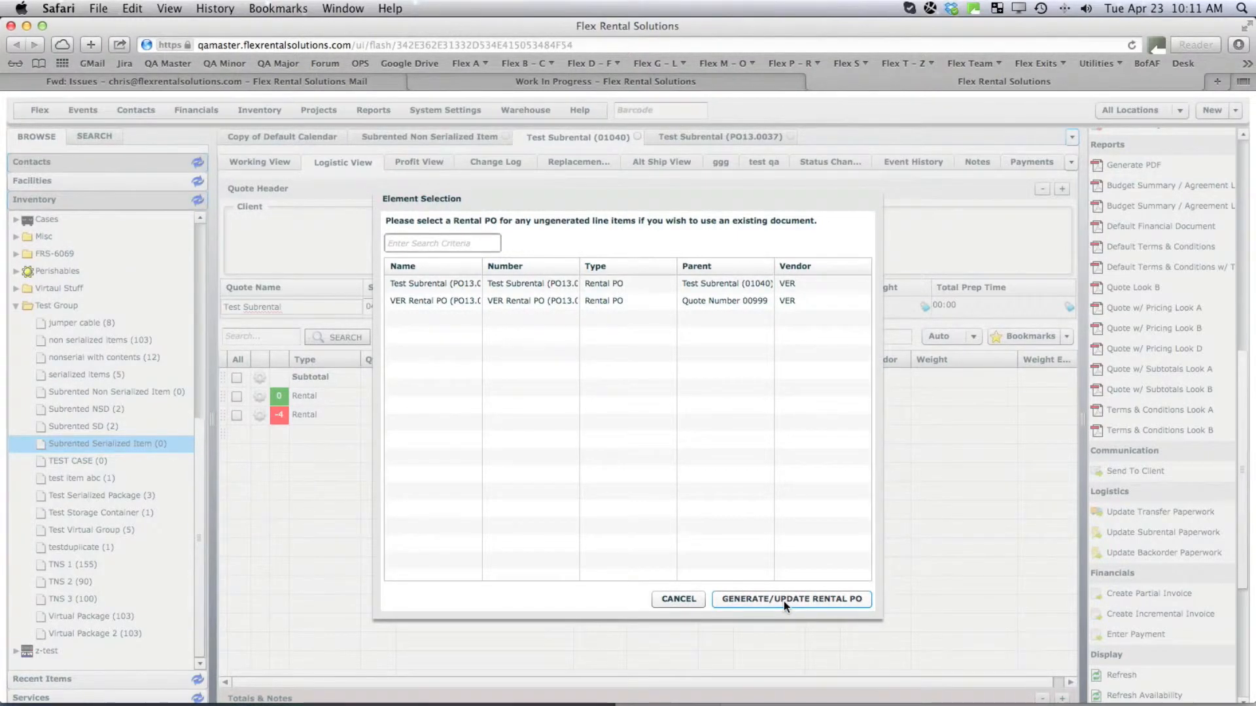
left_click(573, 302)
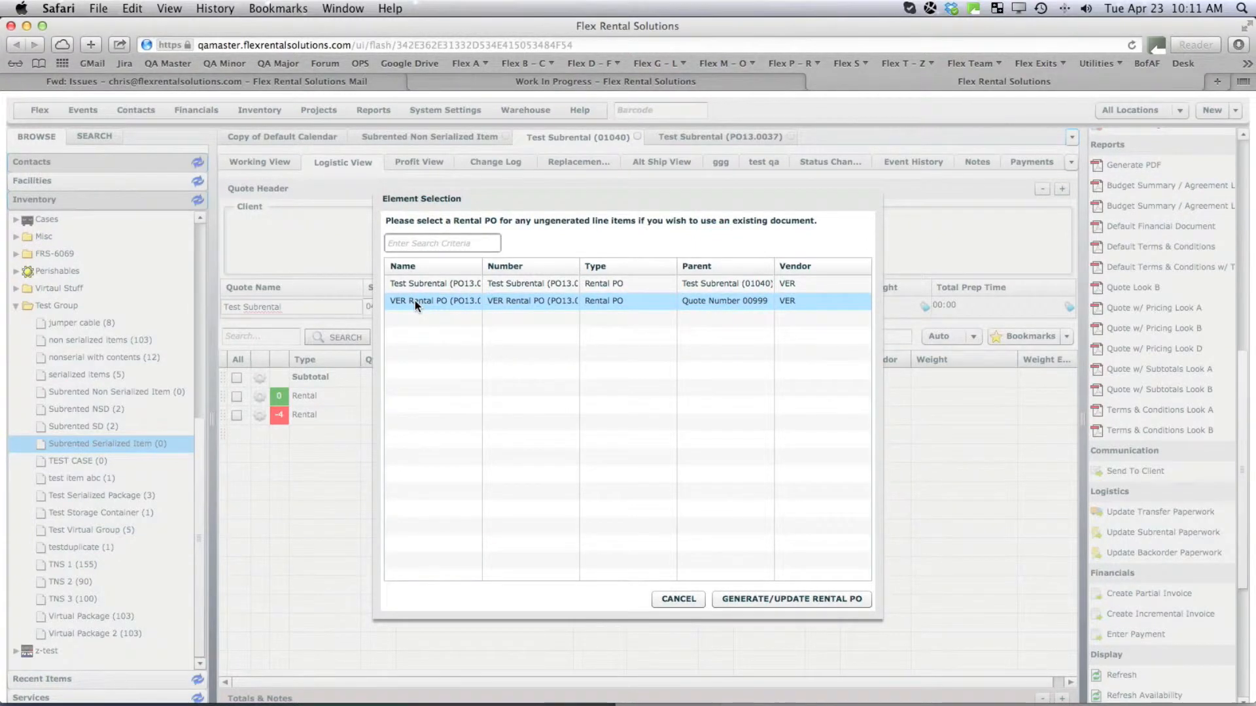
left_click(772, 597)
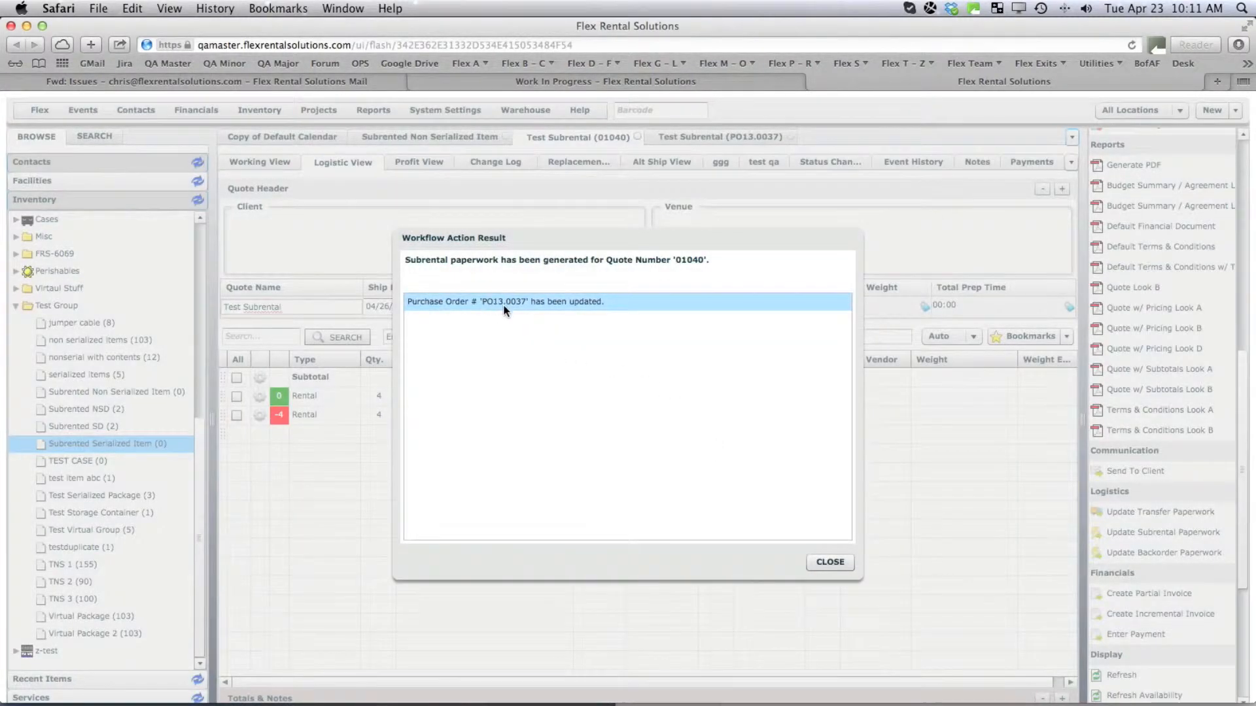
left_click(829, 563)
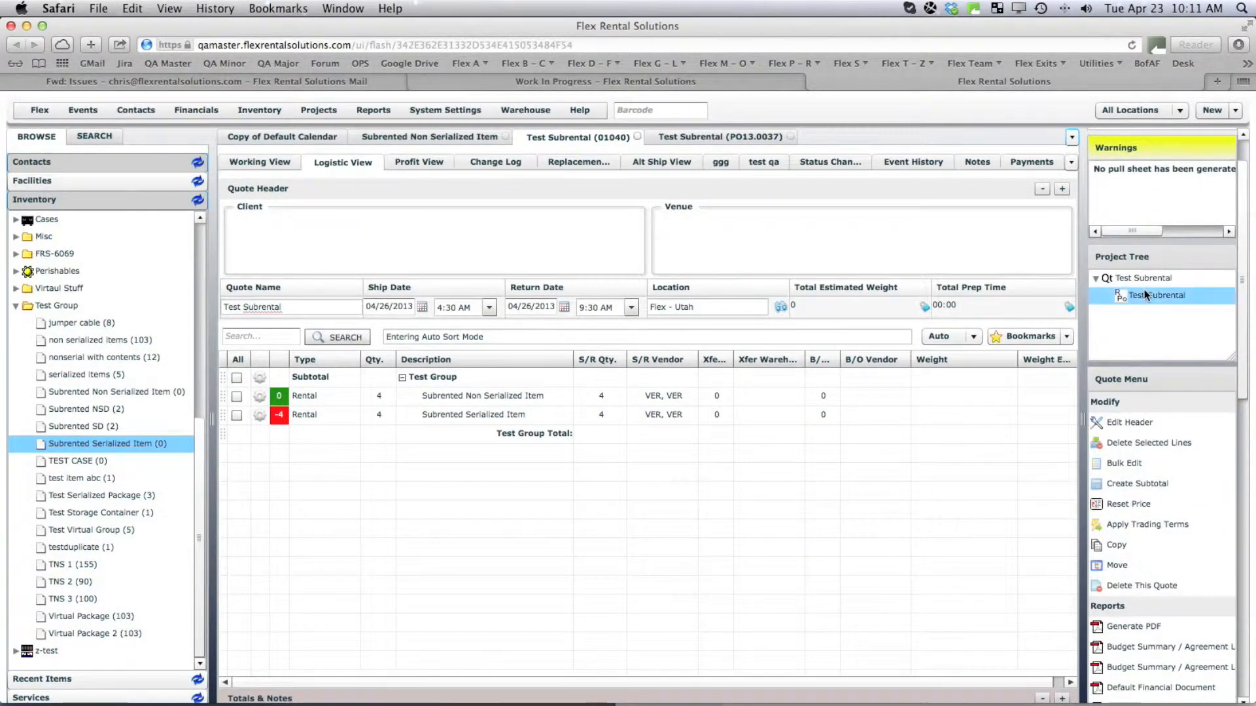
Open PO13.0037, return to quote 01040, and refresh its availability figures.
left_click(1145, 296)
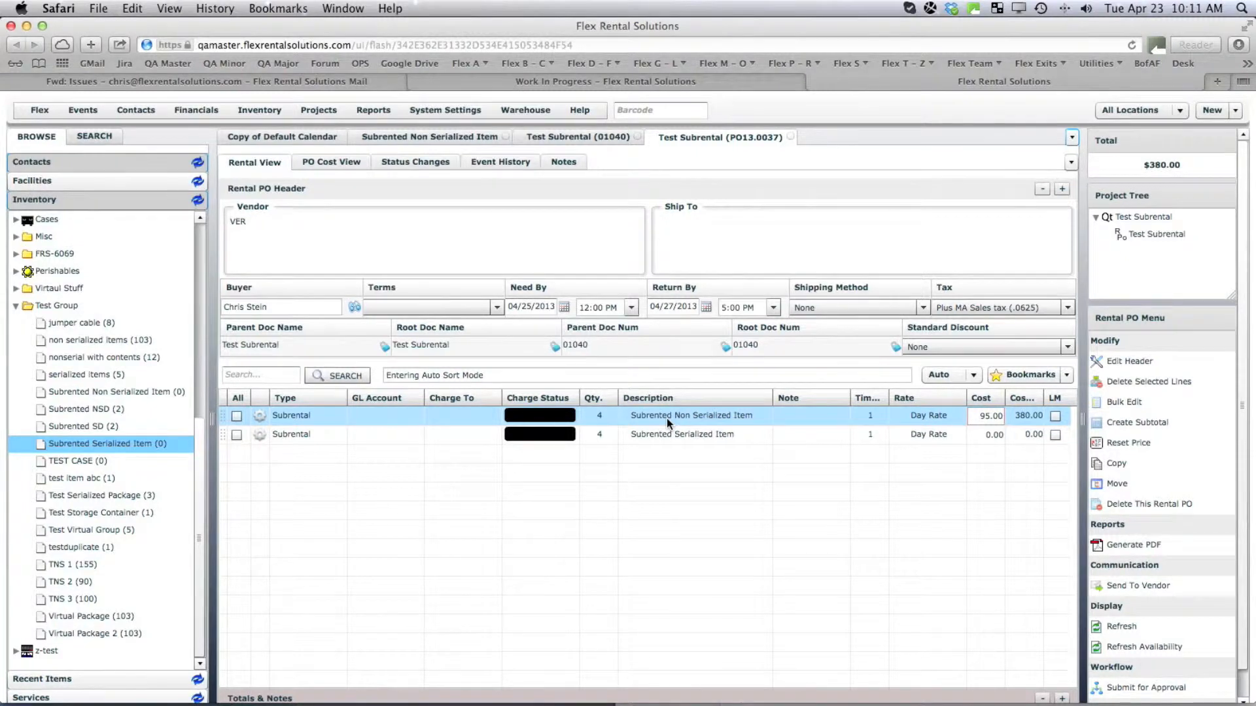
left_click(583, 139)
left_click_drag(1244, 387, 1243, 643)
left_click(1152, 563)
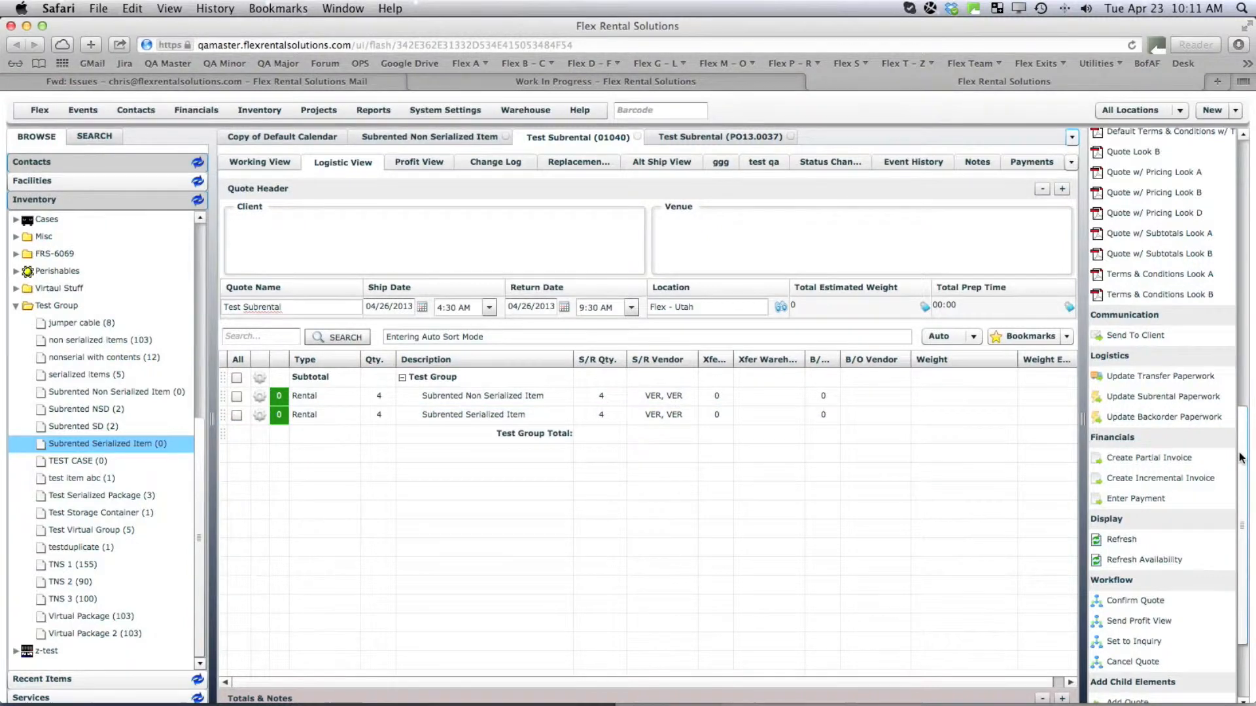
Toggle Working View then back to Logistic View and widen the S/R Qty. column.
left_click(260, 161)
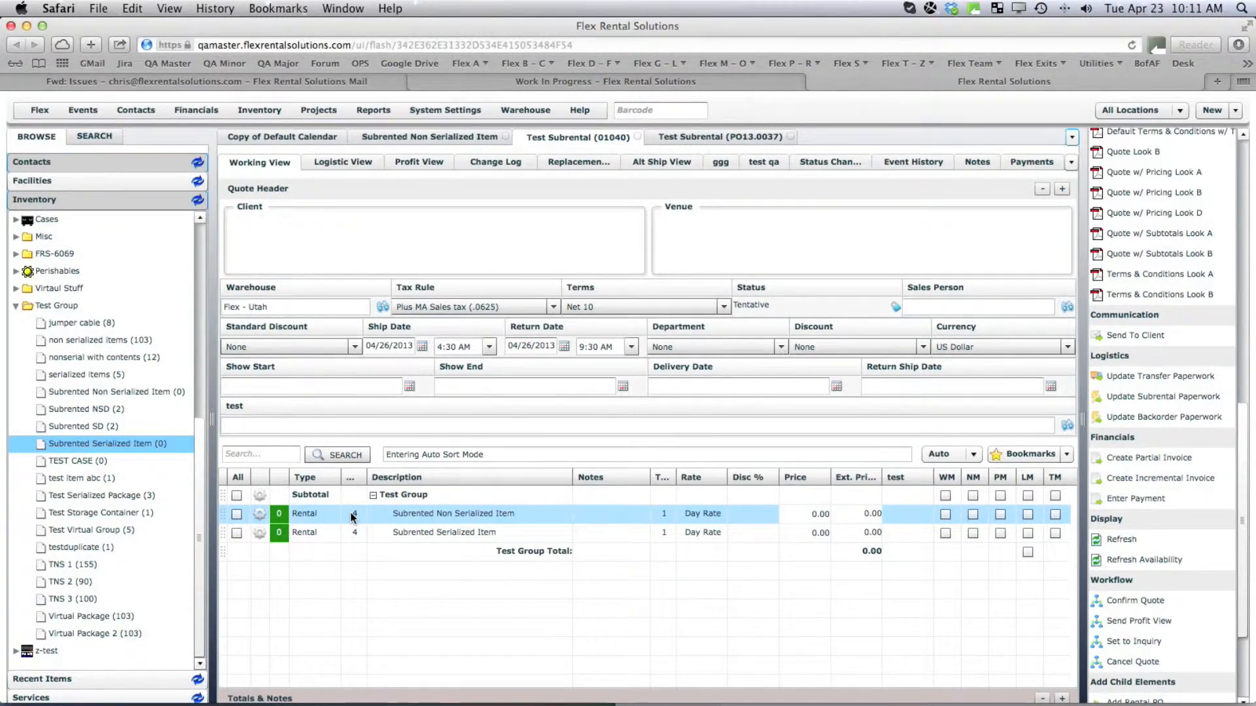
left_click(332, 168)
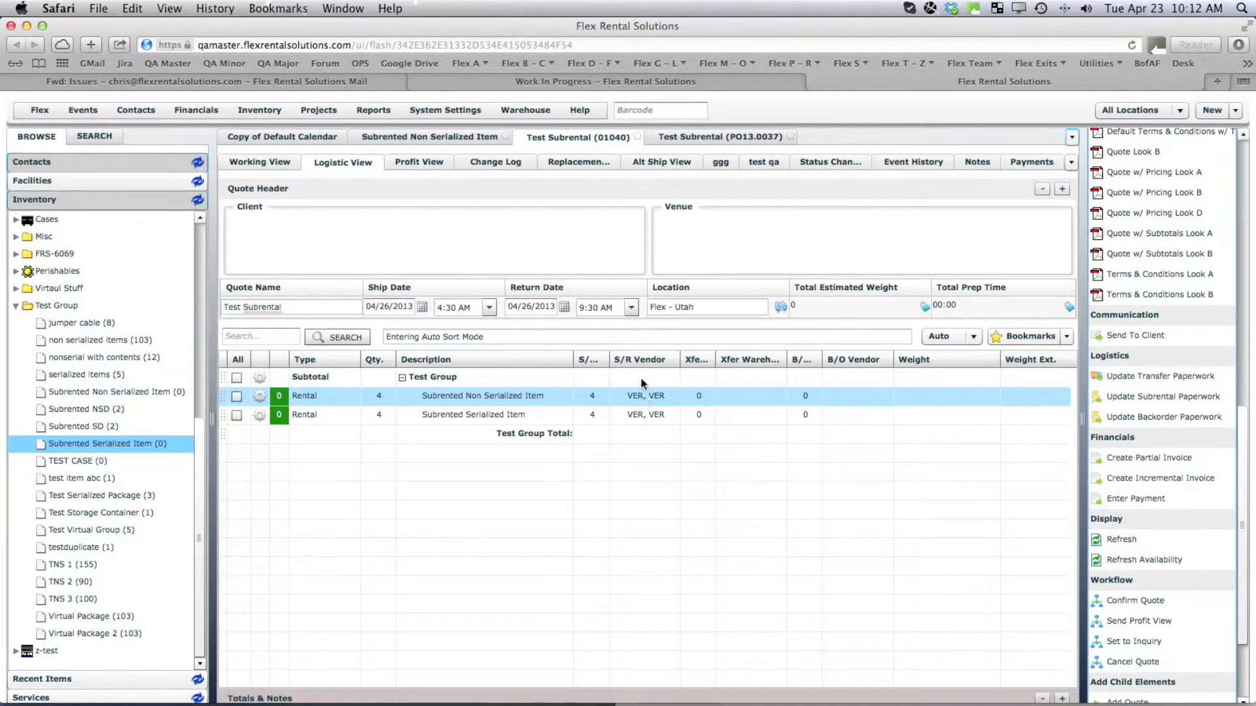
left_click_drag(609, 359, 632, 359)
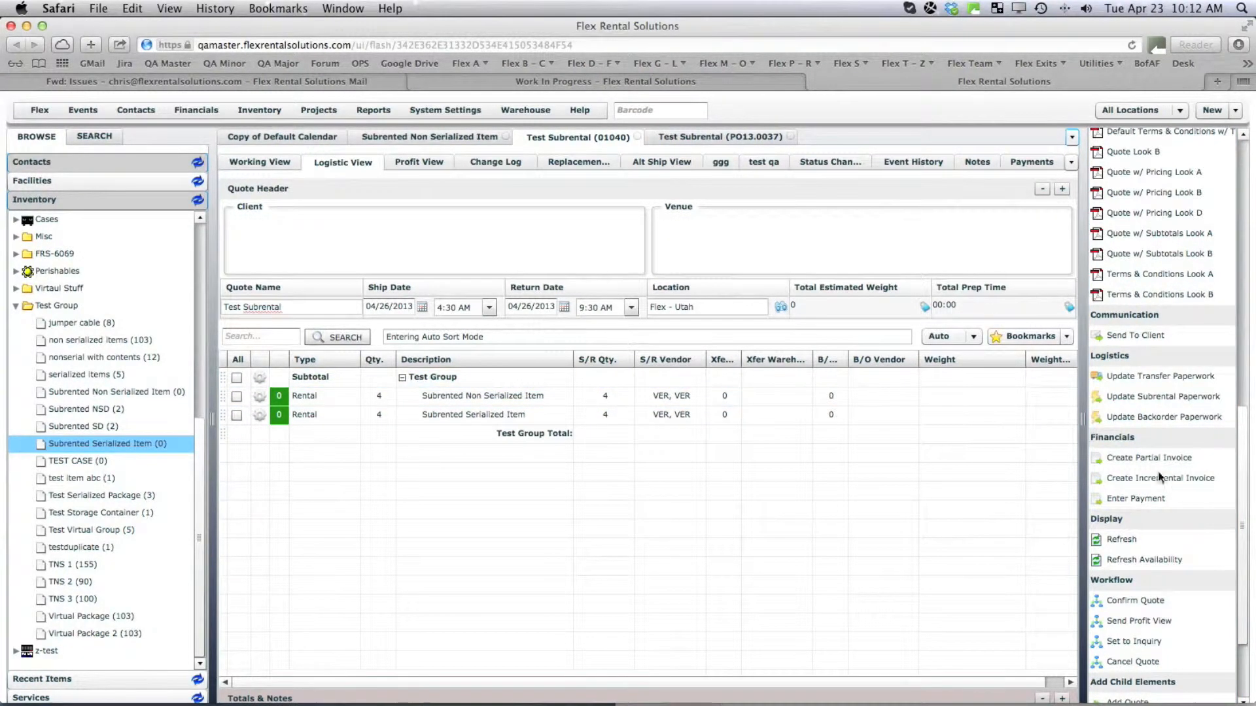
left_click_drag(1245, 521, 1245, 574)
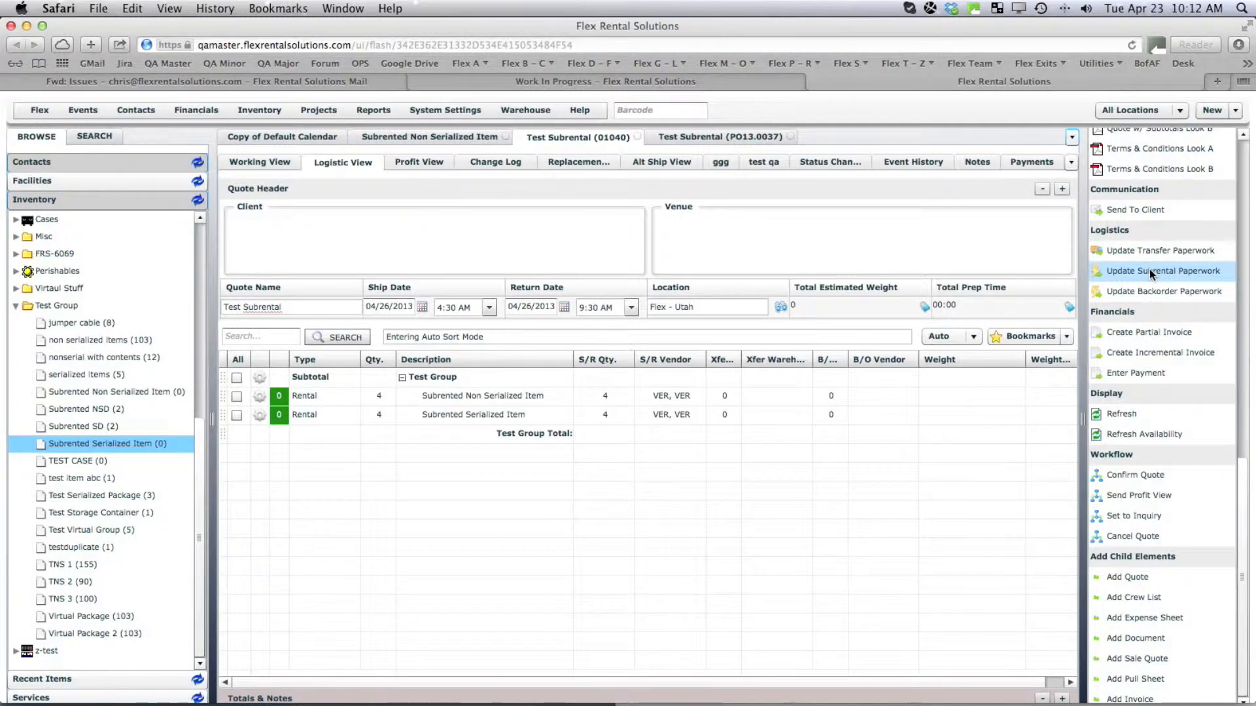
scroll(1229, 239, "up", 10)
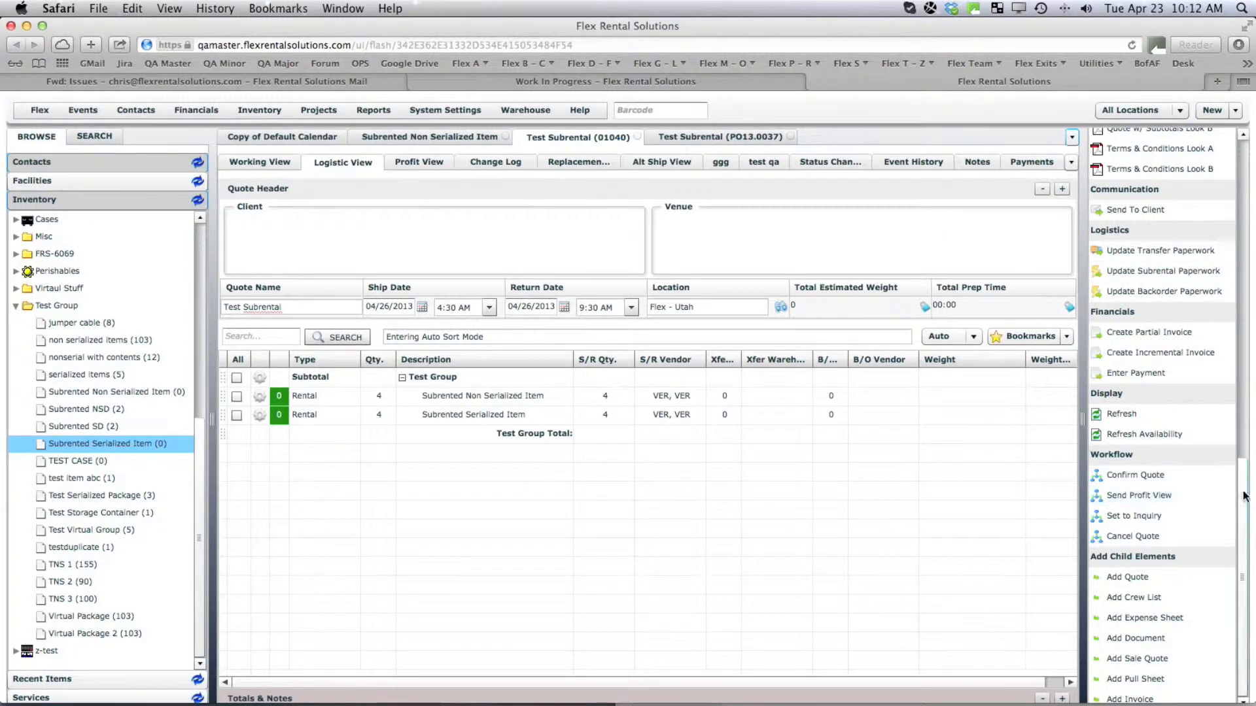
scroll(1229, 239, "up", 5)
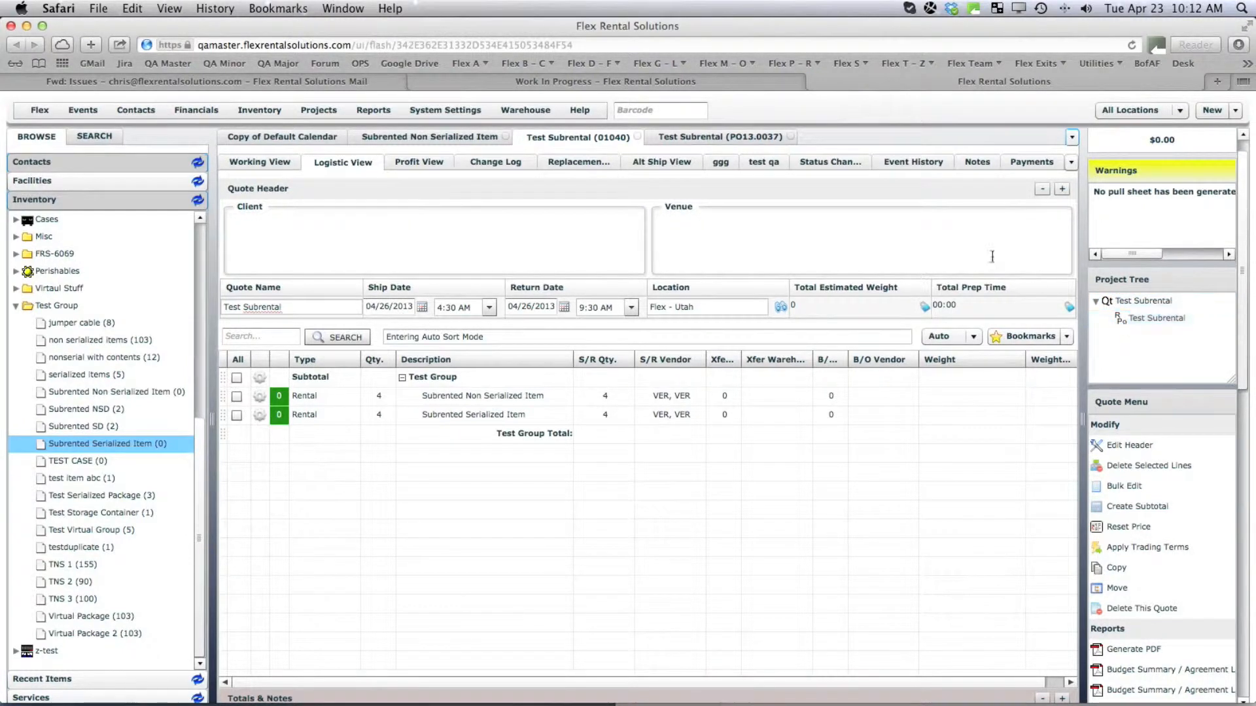
Open Warehouse Receiving for the Test Subrental purchase order.
left_click(520, 109)
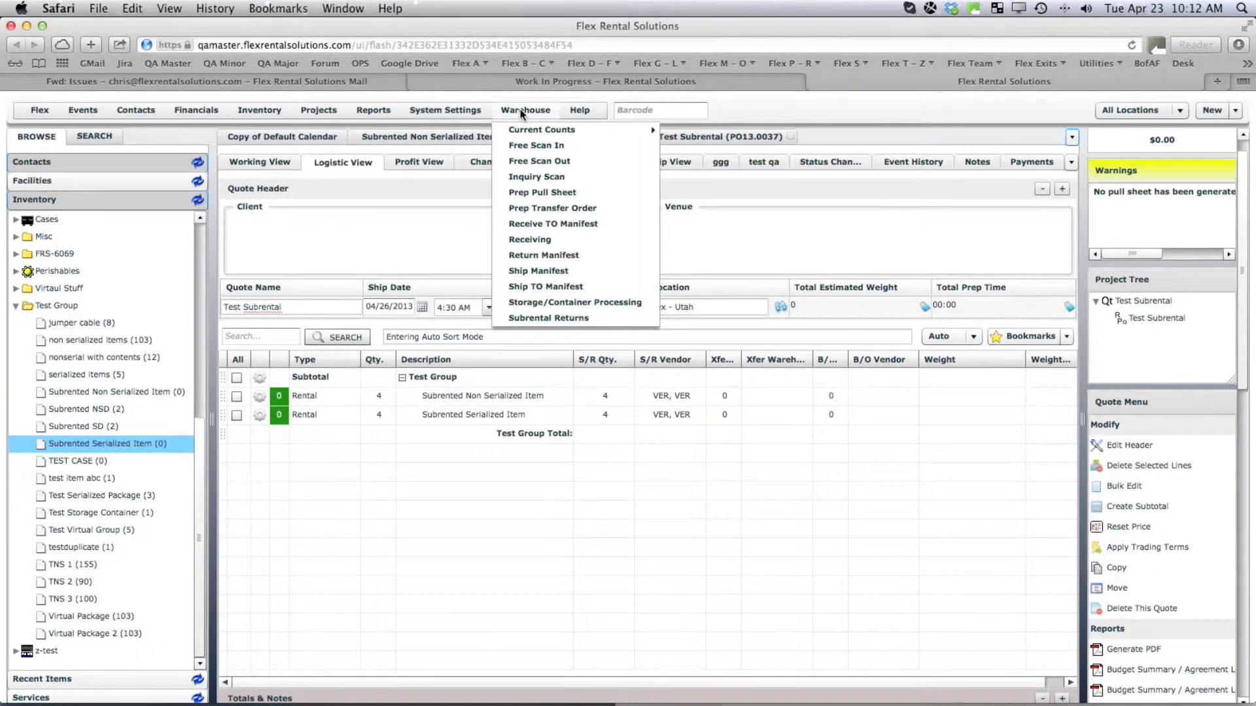
left_click(546, 241)
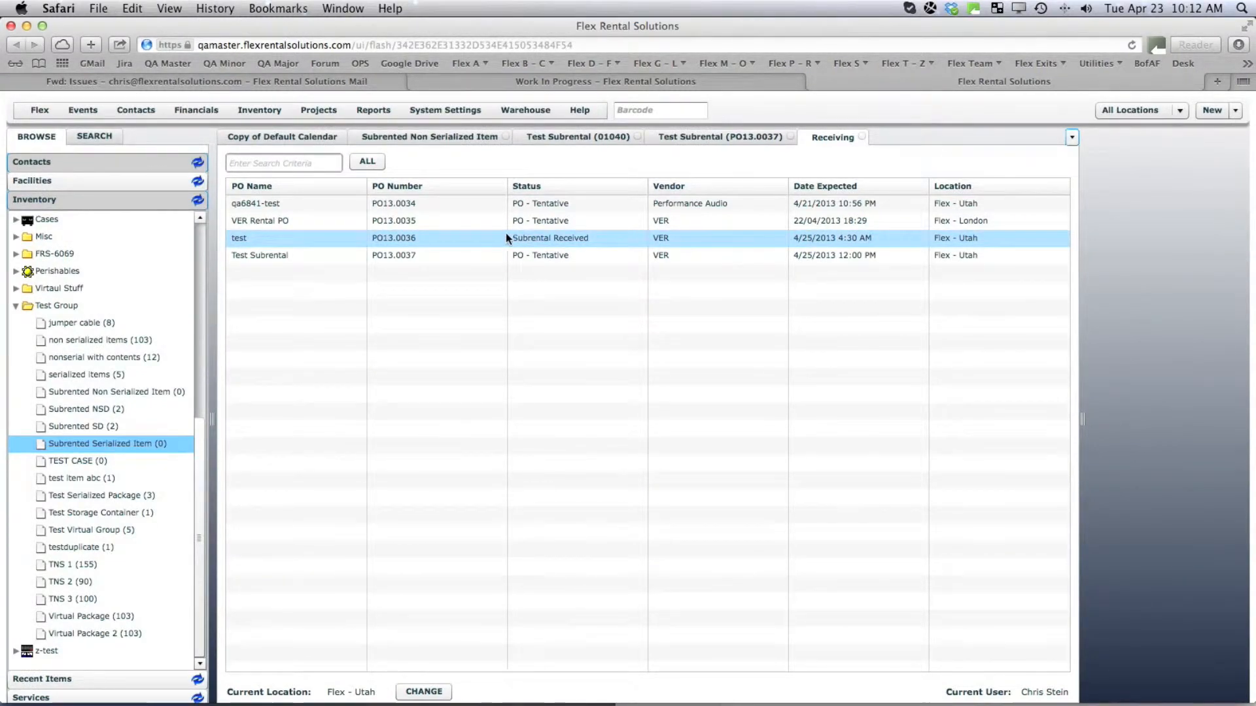
double_click(273, 256)
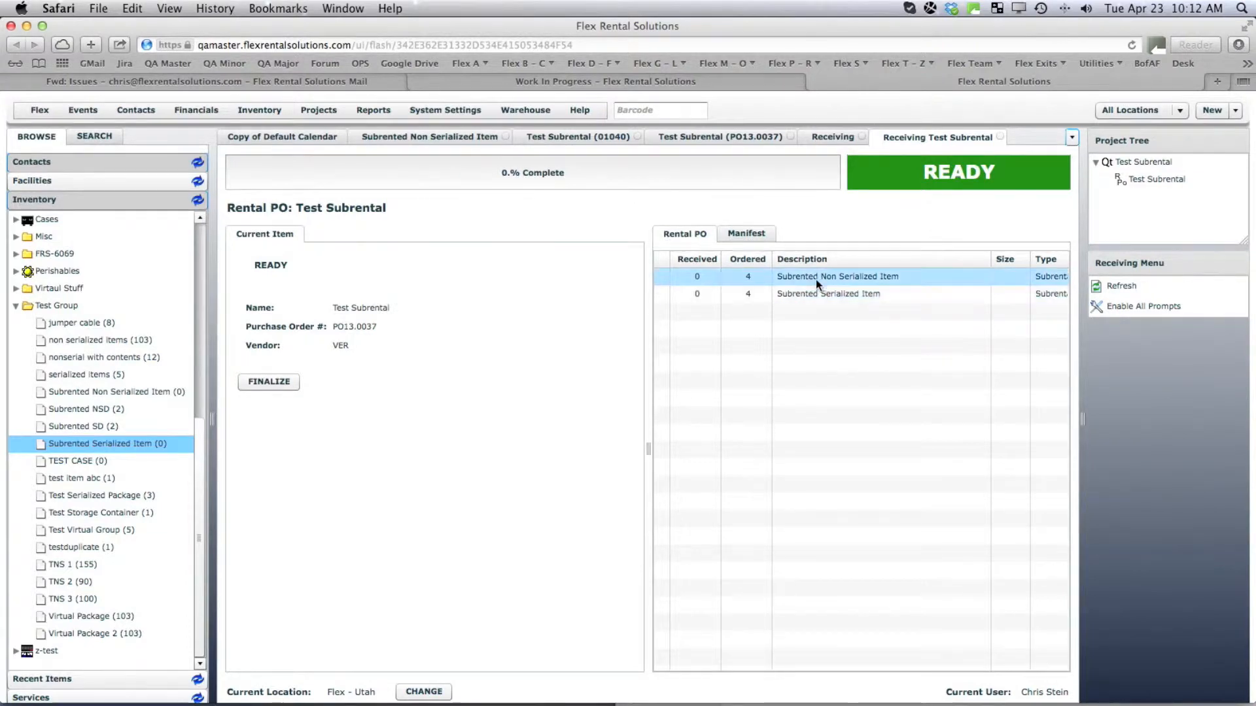
Receive 4 Subrented Non Serialized Item units into inventory and open the item's record.
left_click(815, 277)
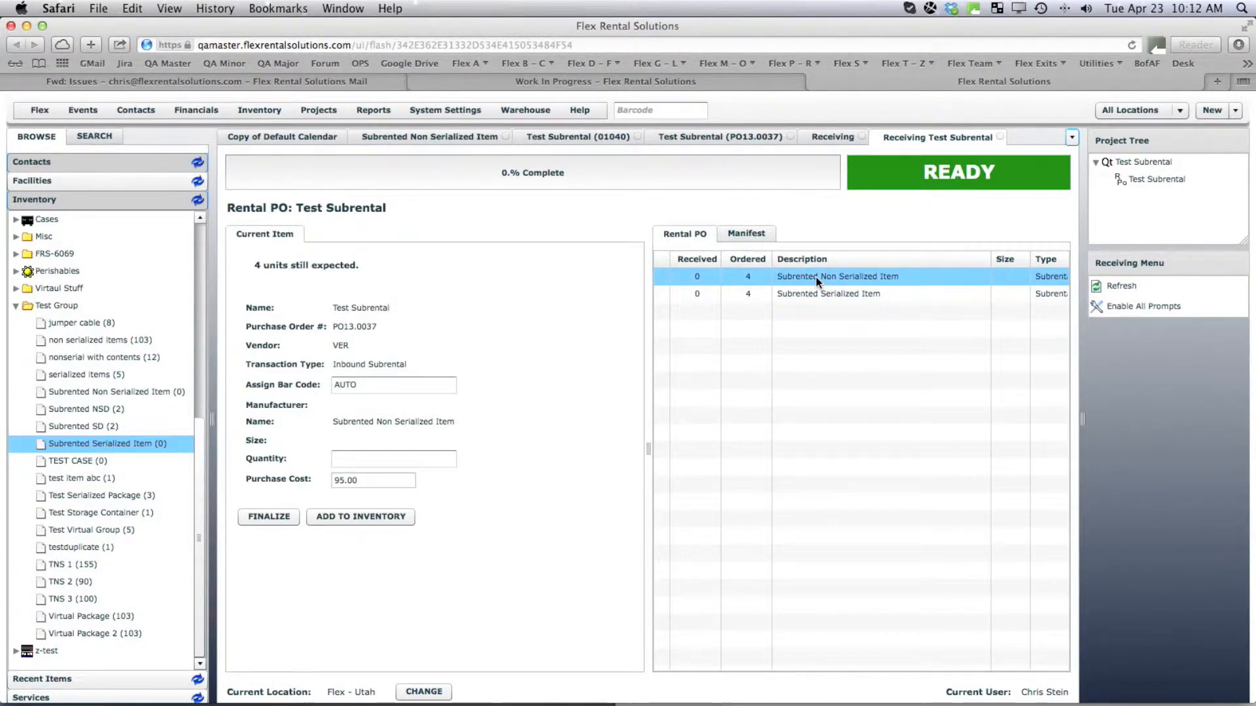
left_click(372, 459)
type("4")
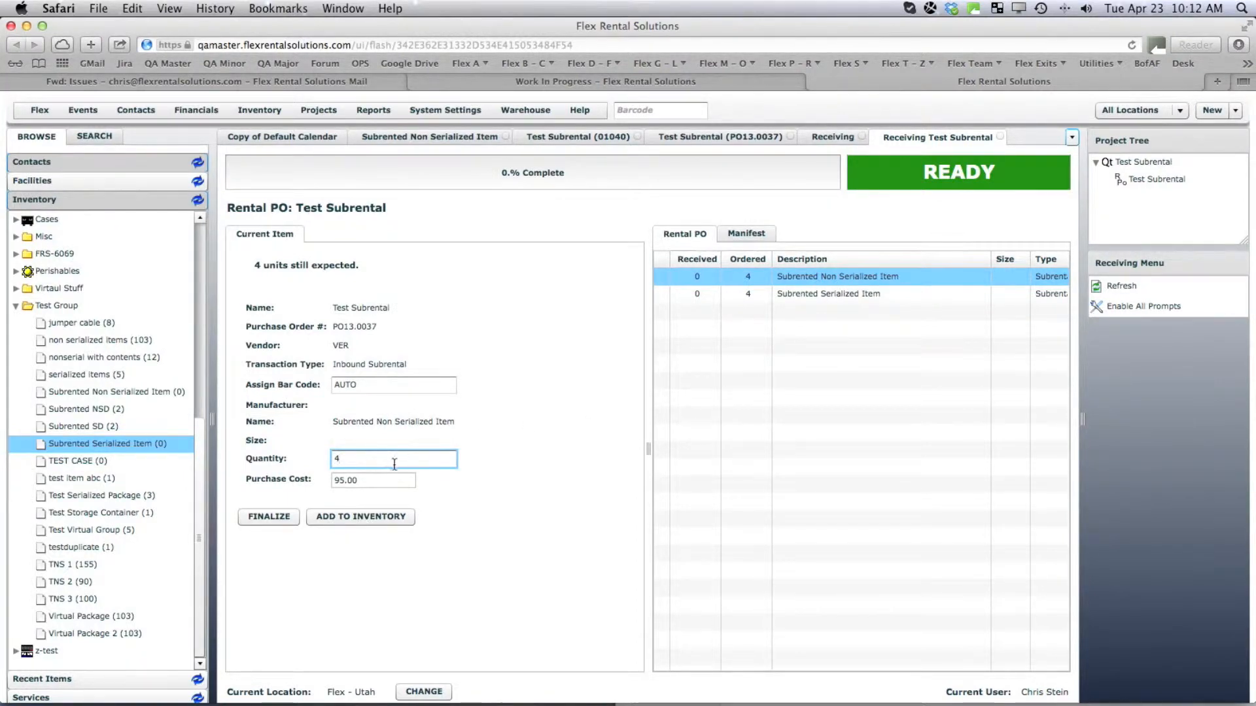
left_click(371, 520)
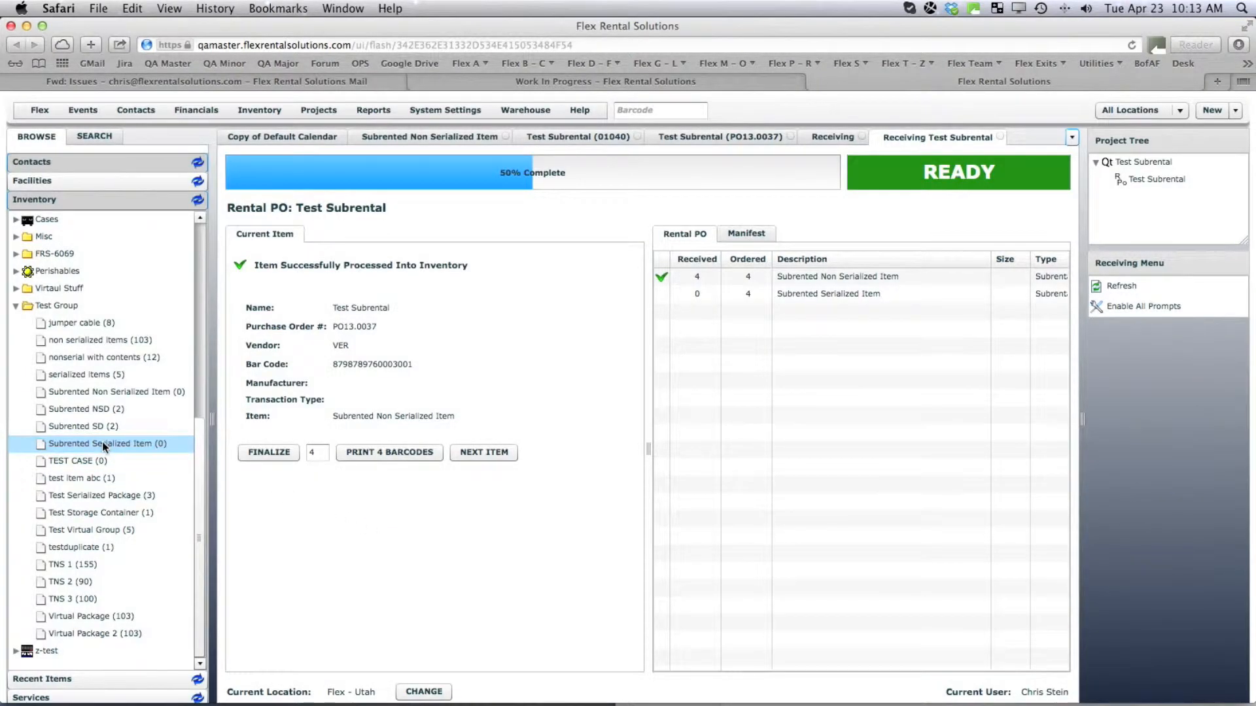
left_click(102, 391)
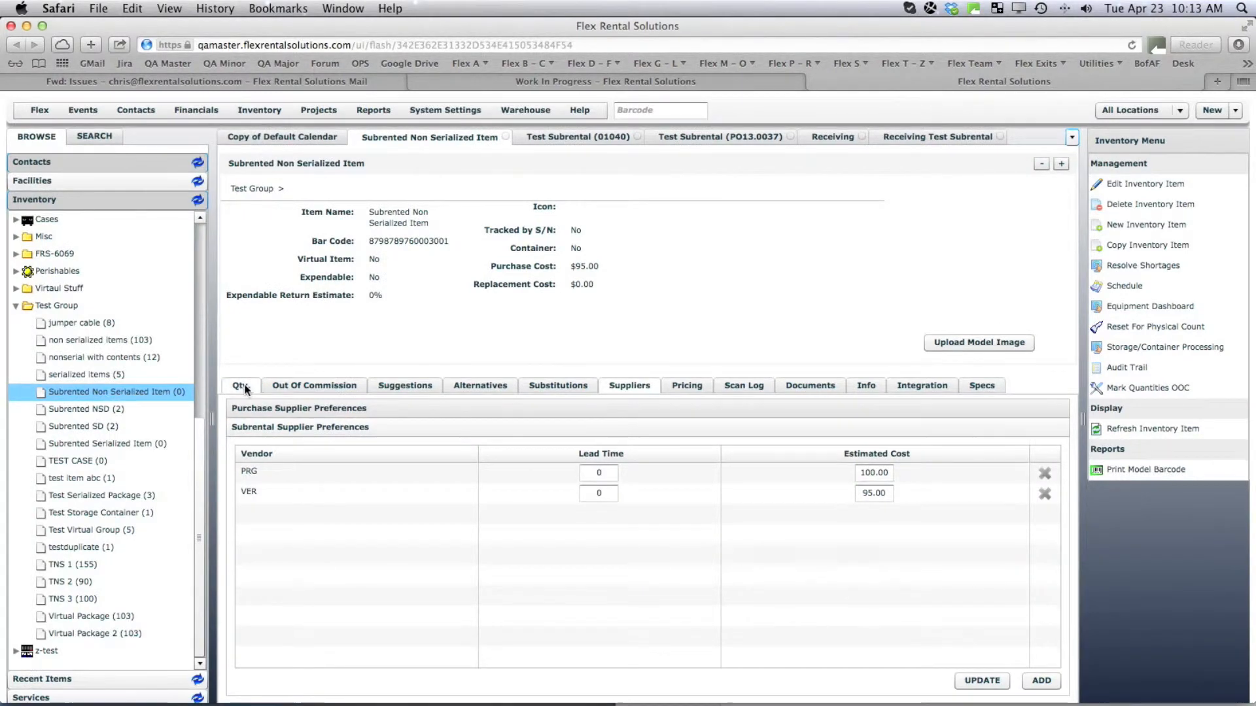
Check the non-serialized item's quantities (4/4 at Flex - Utah), view the serialized item, then return to receiving.
left_click(241, 384)
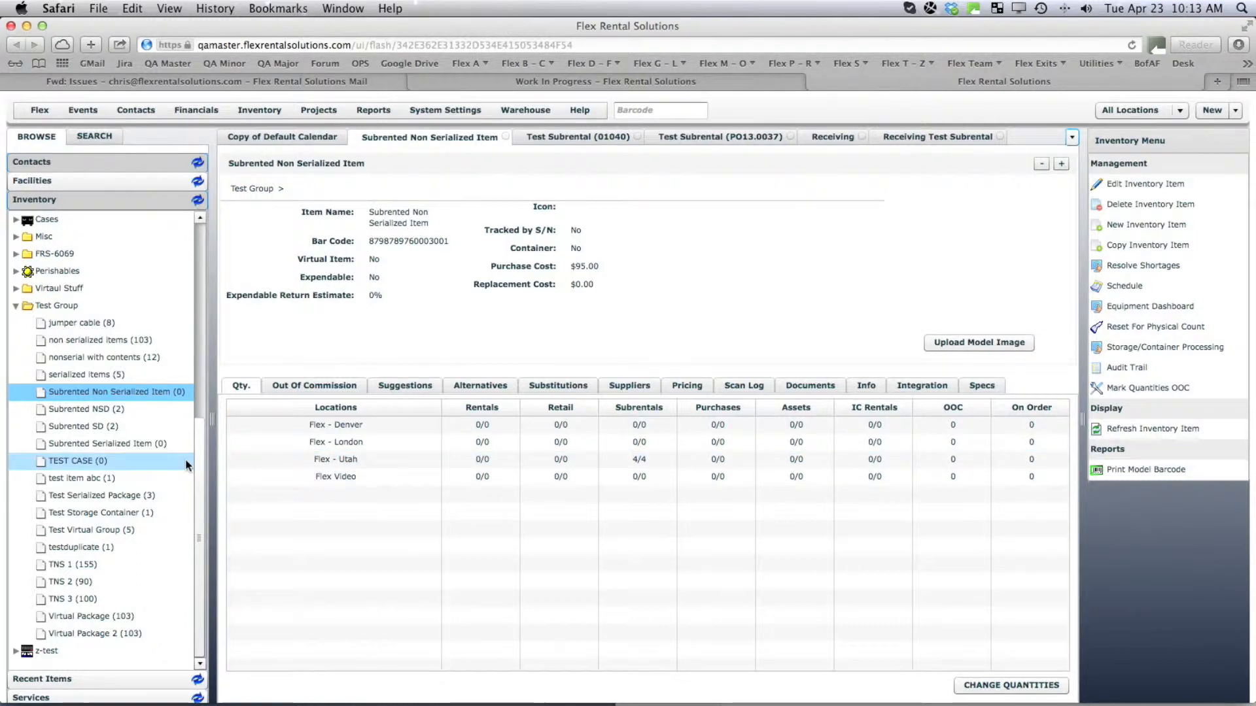
left_click(102, 444)
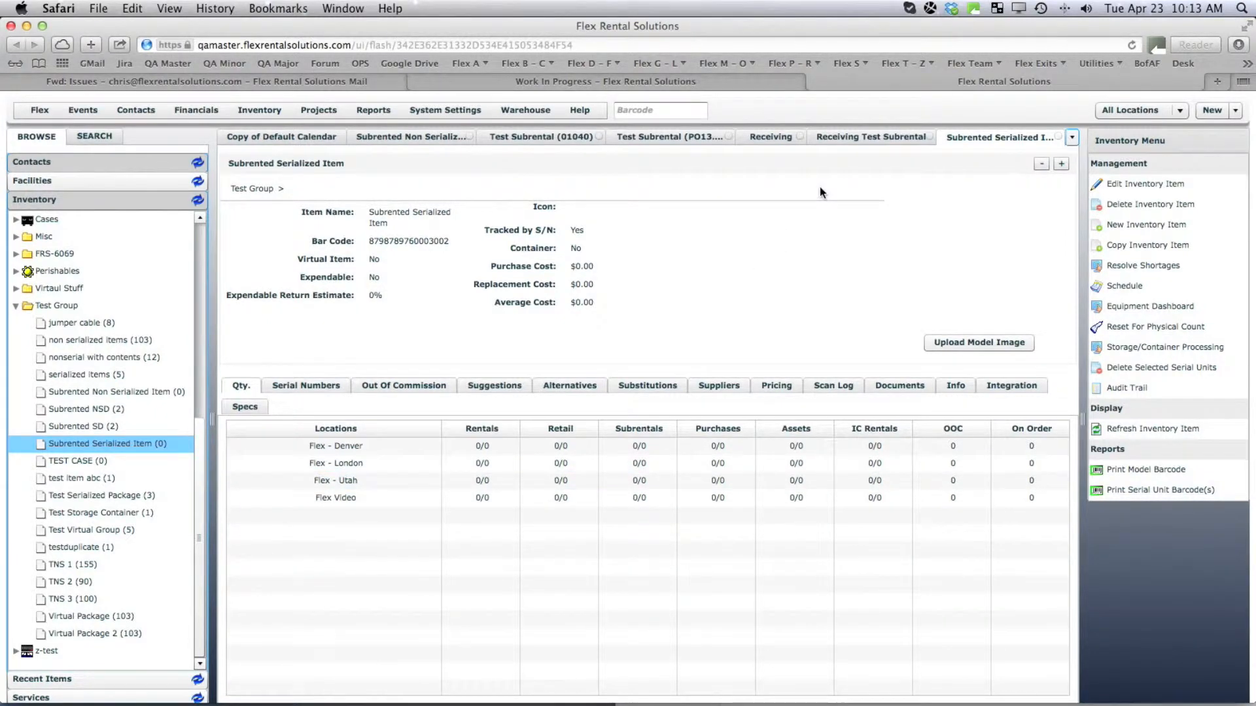
left_click(852, 134)
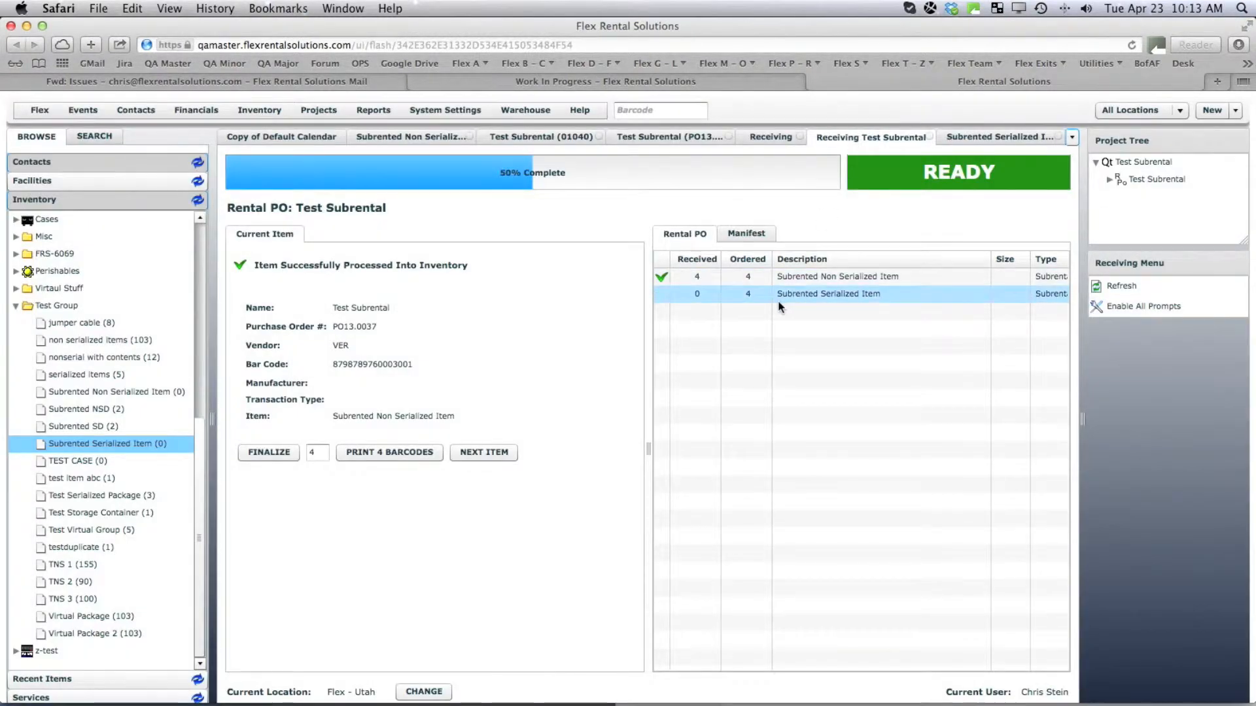
Receive one Subrented Serialized Item unit and open that item's inventory record.
left_click(807, 296)
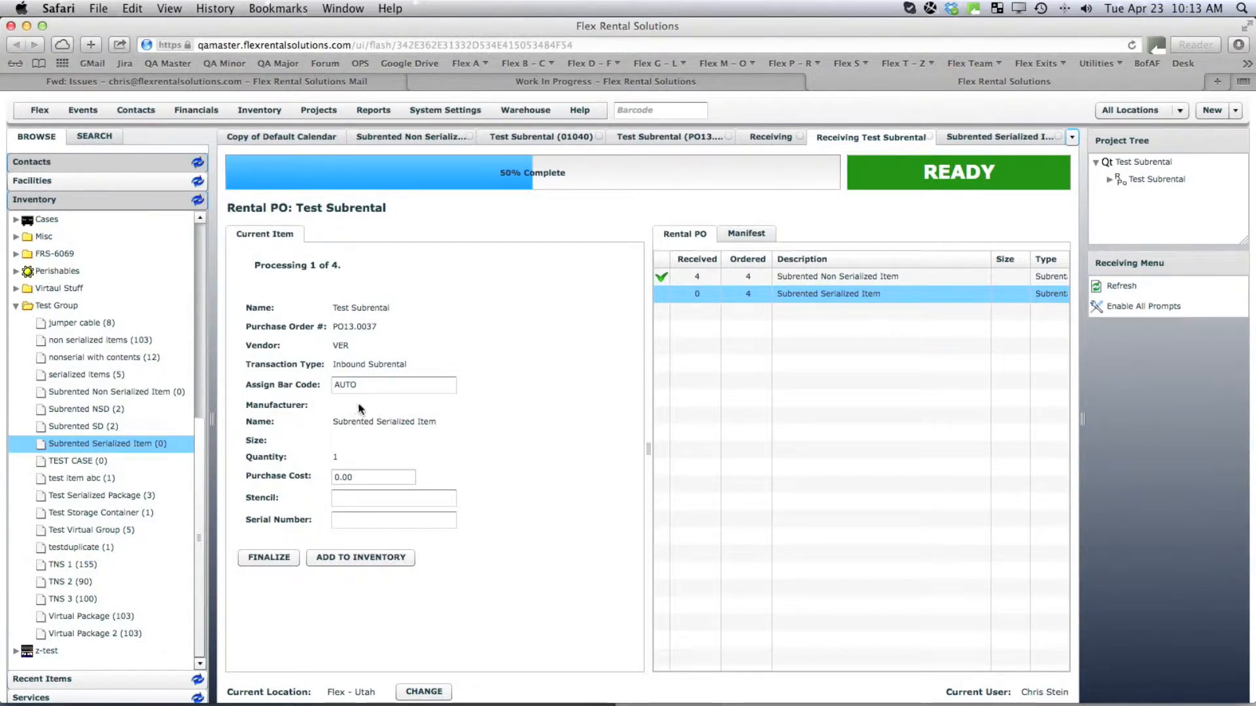
left_click(360, 557)
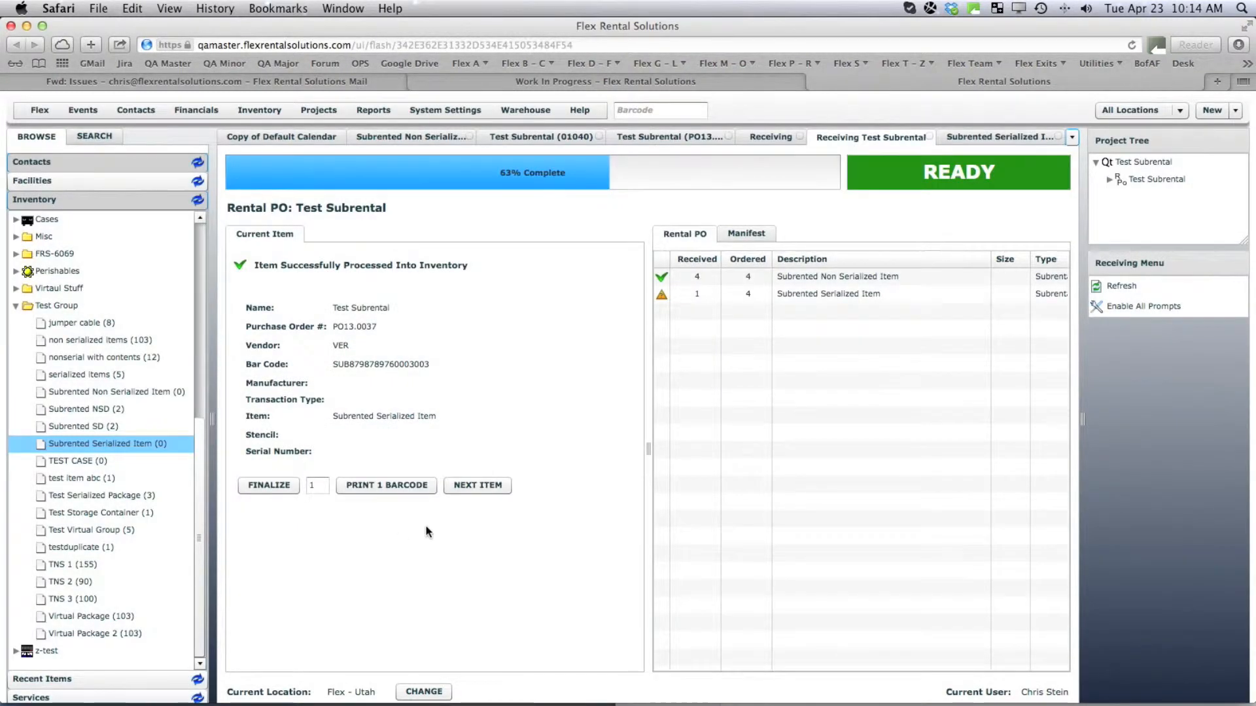
double_click(106, 446)
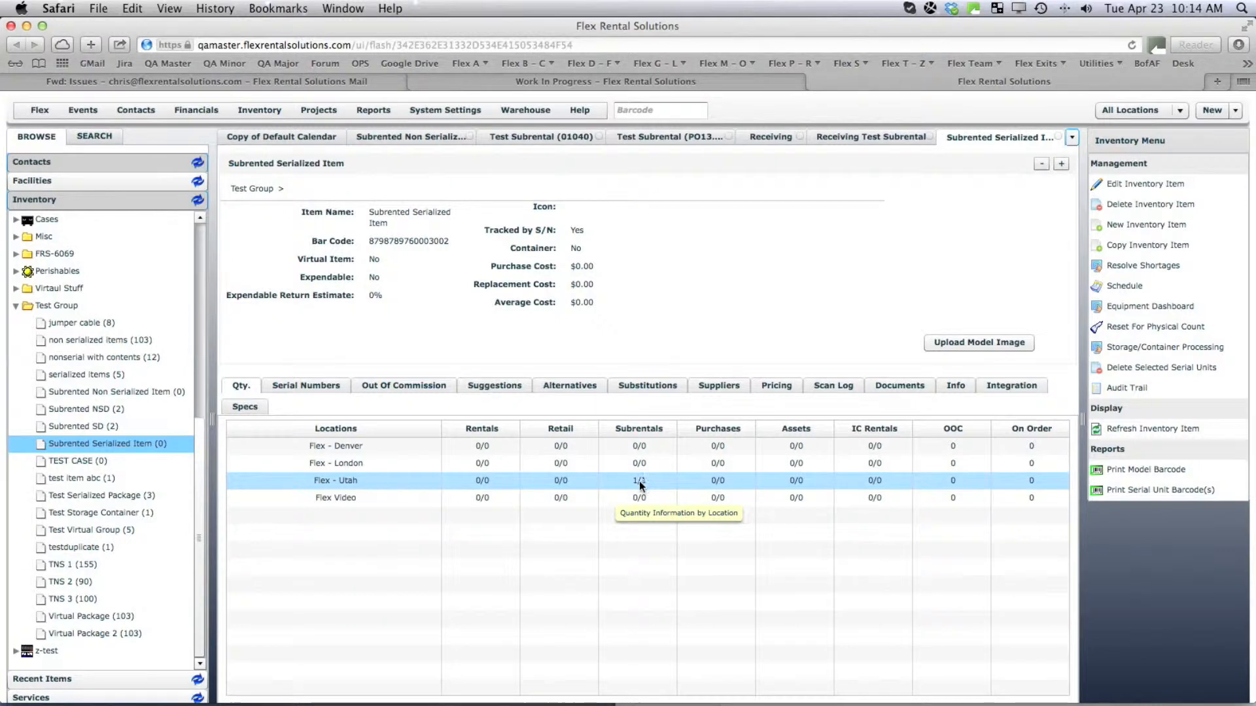
View the serialized item's serial list, then return to the Test Subrental receiving page.
left_click(305, 386)
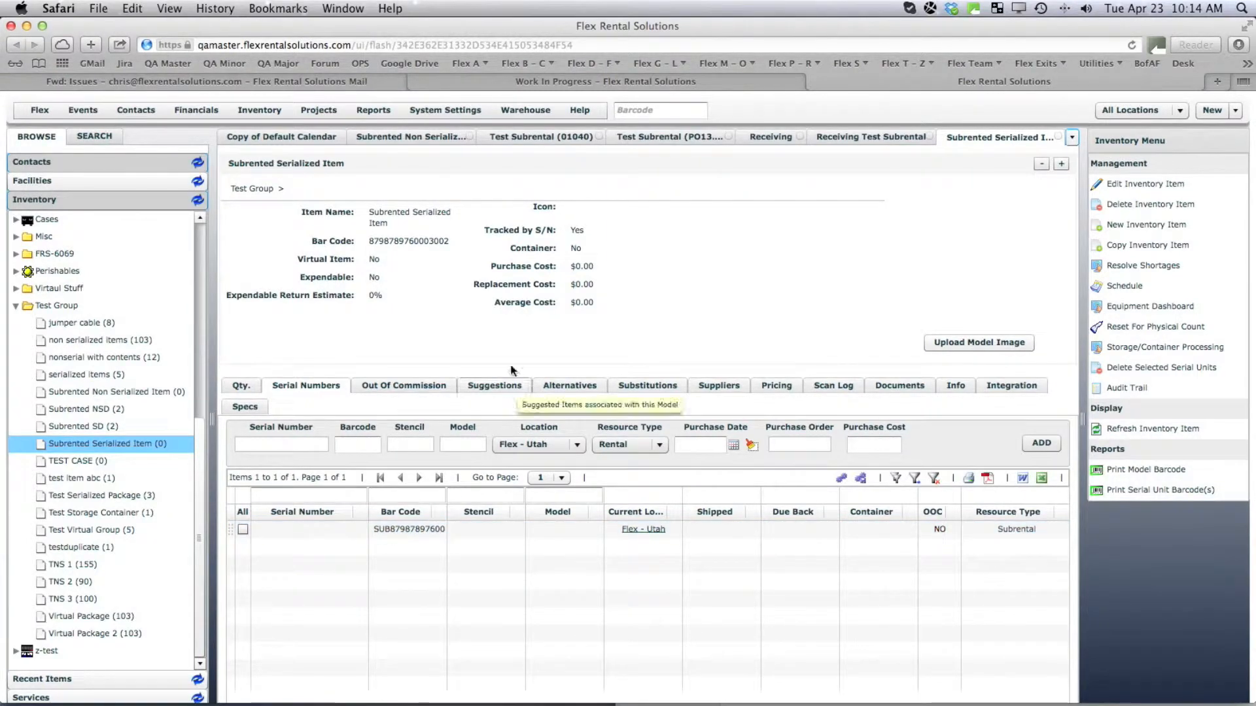
left_click(862, 139)
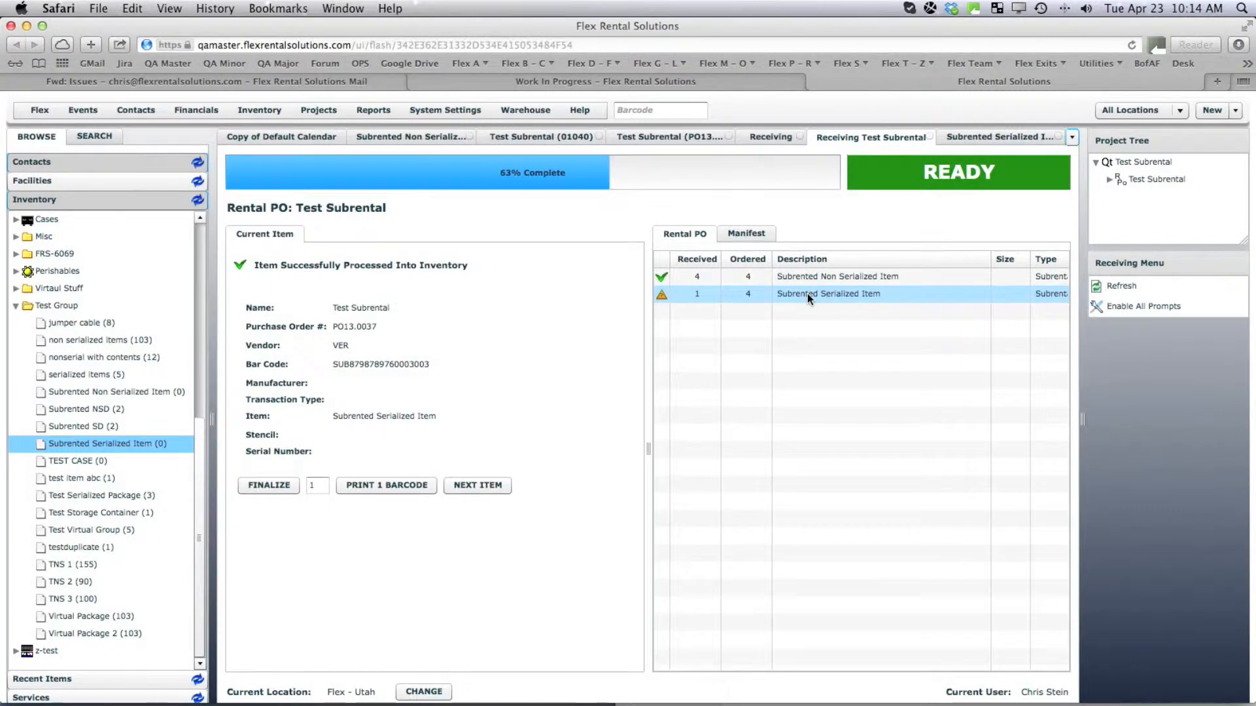
Receive serialized units with bar code VER12345 instead of AUTO, then open the item's record.
left_click(808, 293)
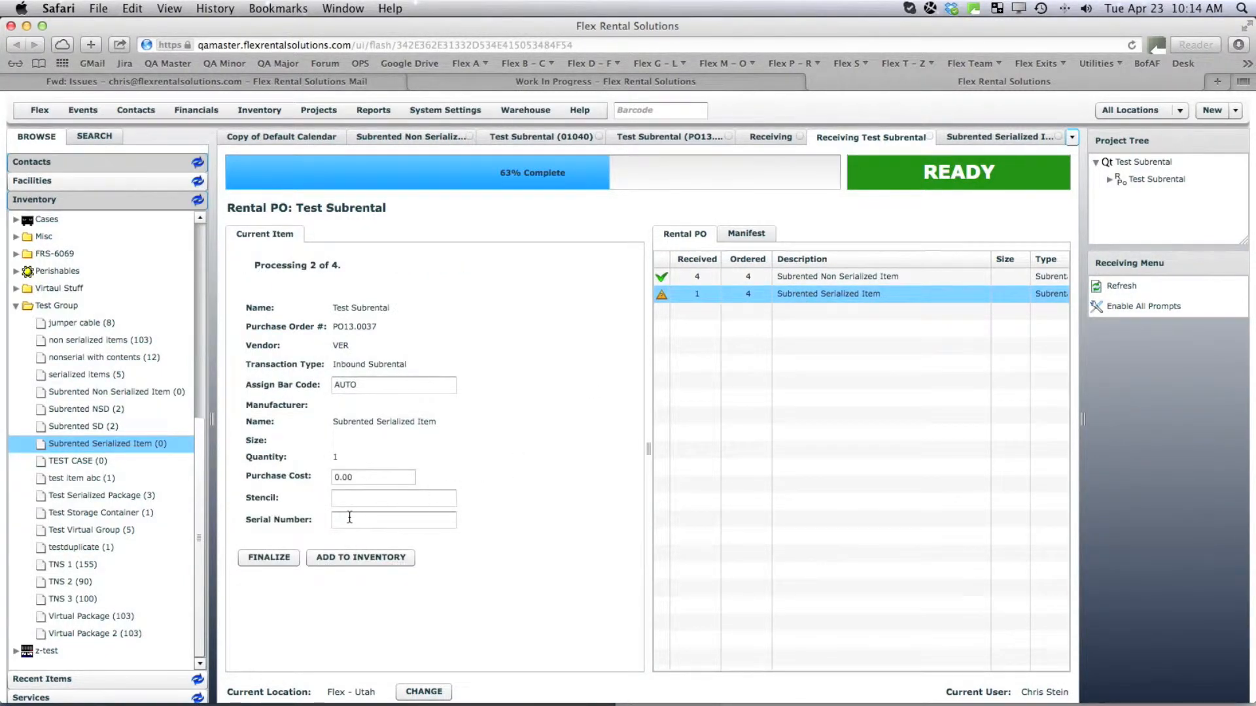
left_click(363, 560)
left_click_drag(364, 384, 286, 387)
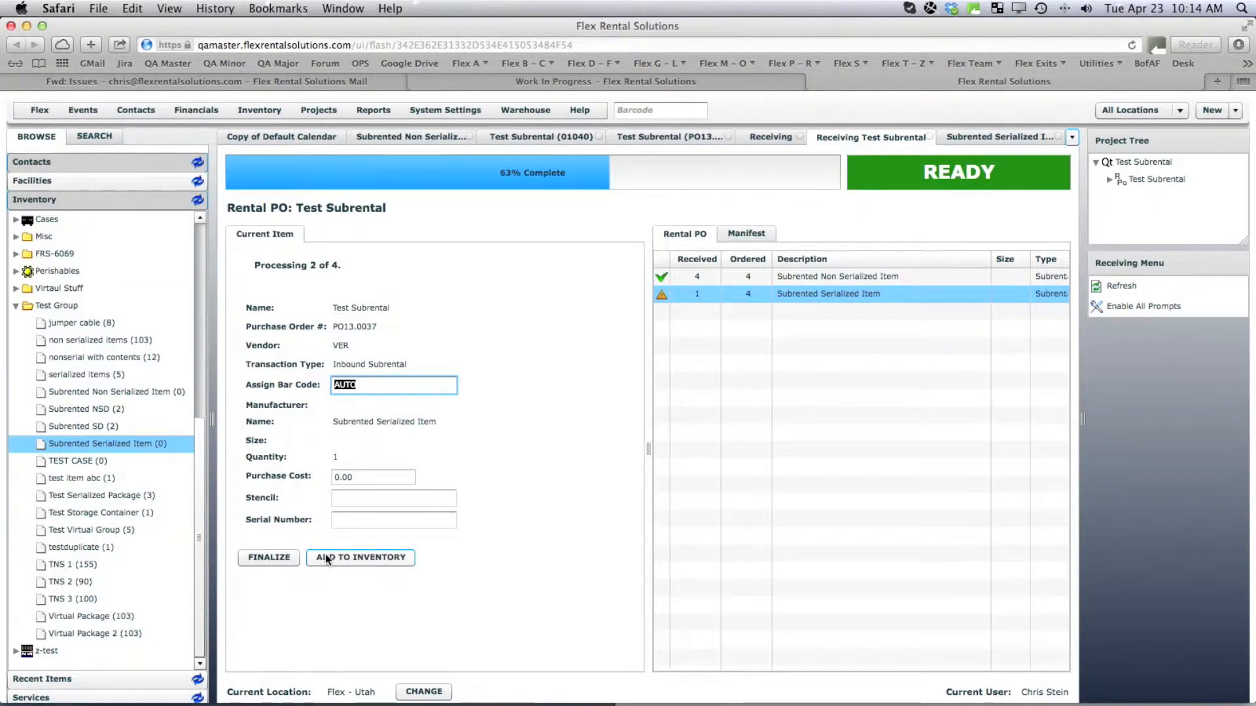
type("MER12345")
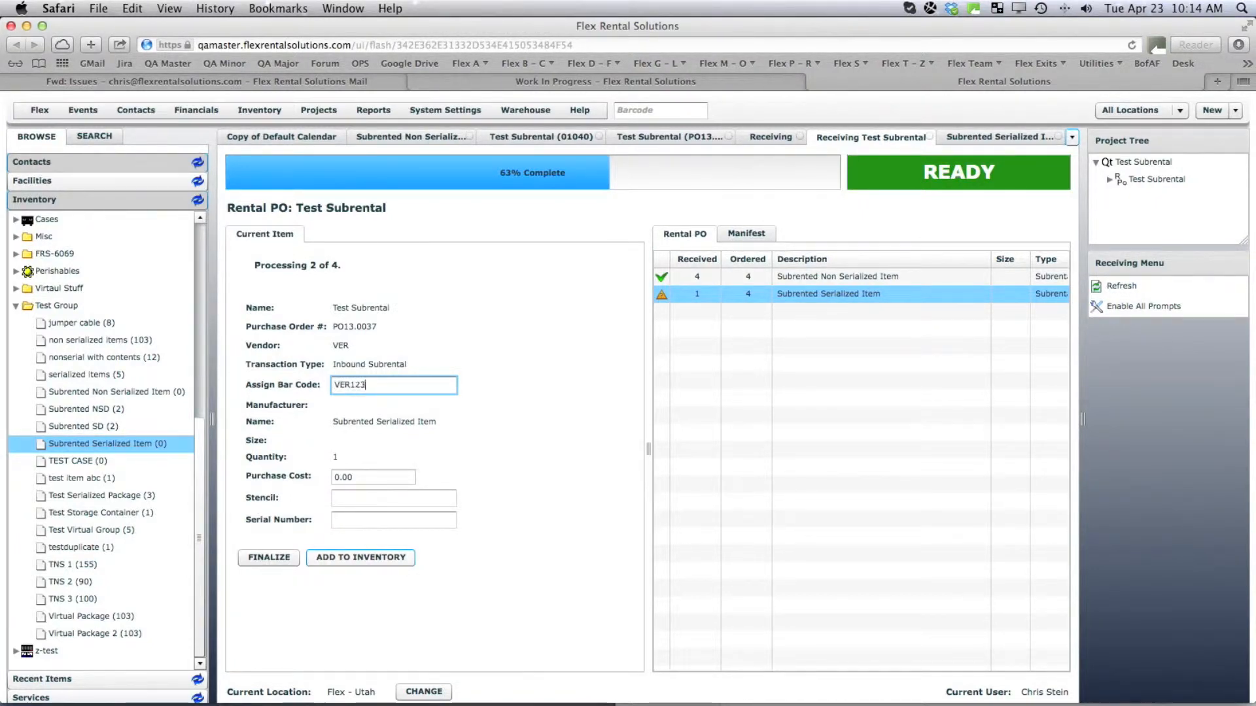
left_click(344, 559)
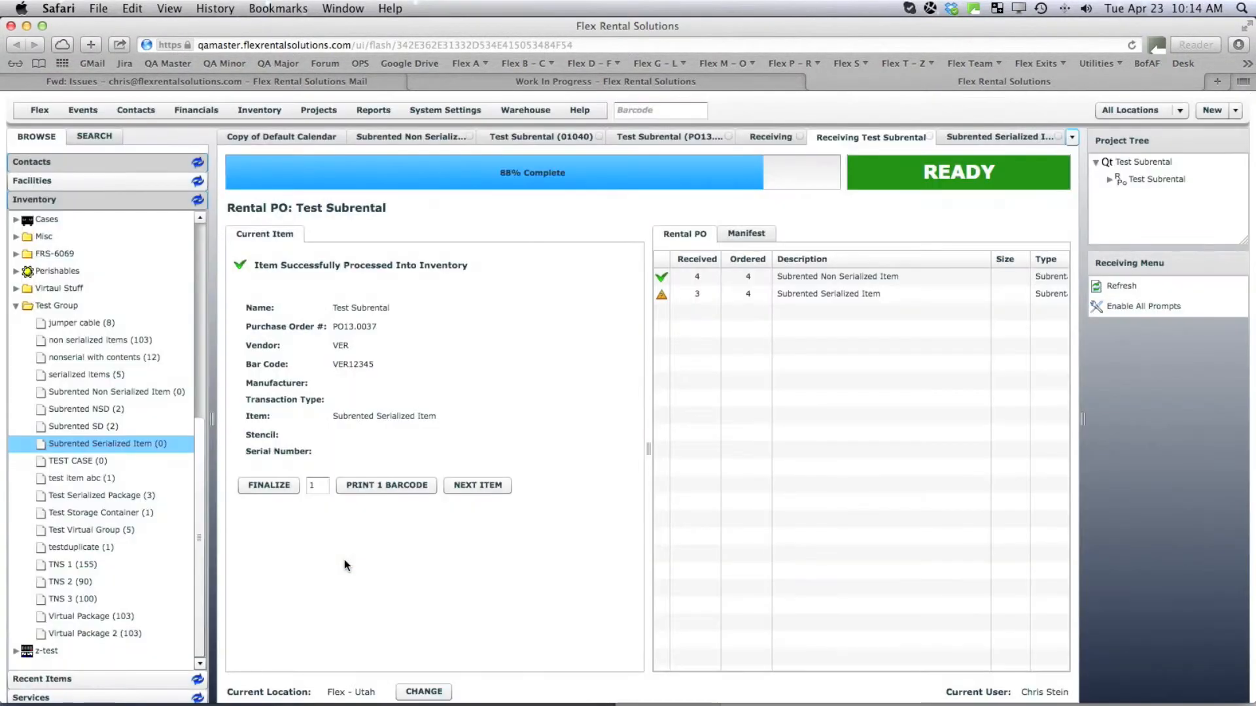
double_click(117, 442)
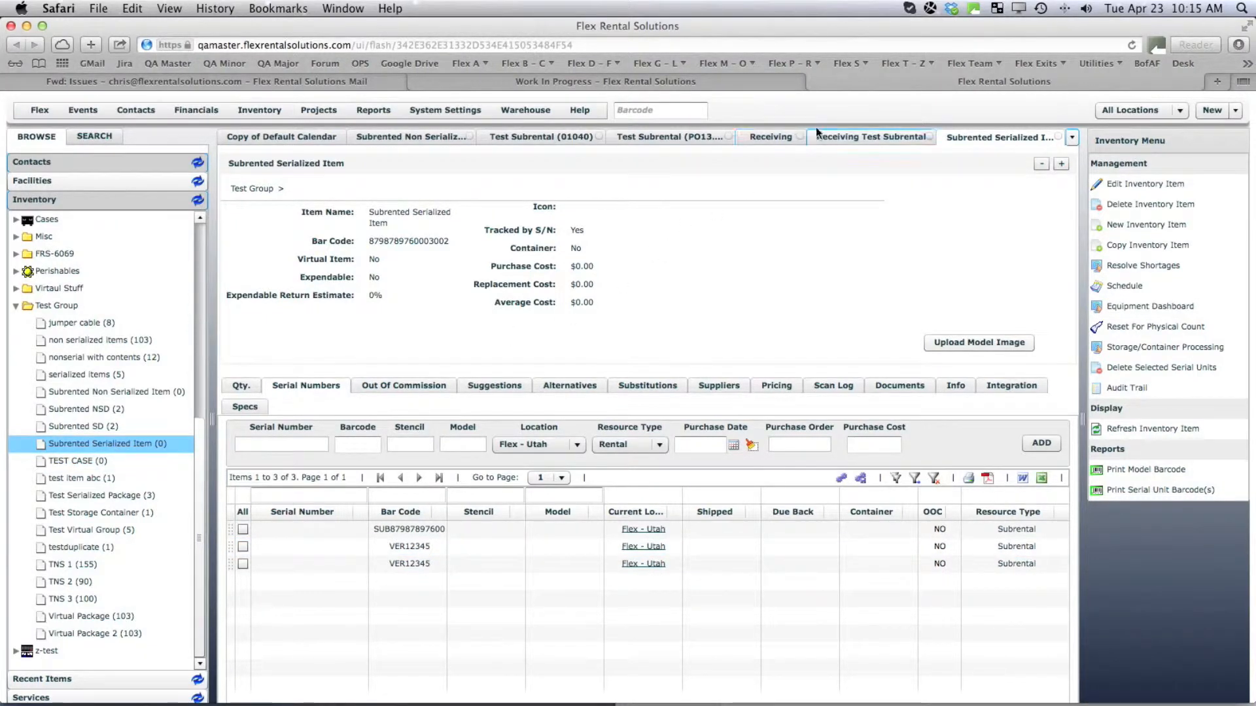
Receive the fourth and final serialized unit on the Test Subrental PO.
left_click(764, 136)
left_click(844, 139)
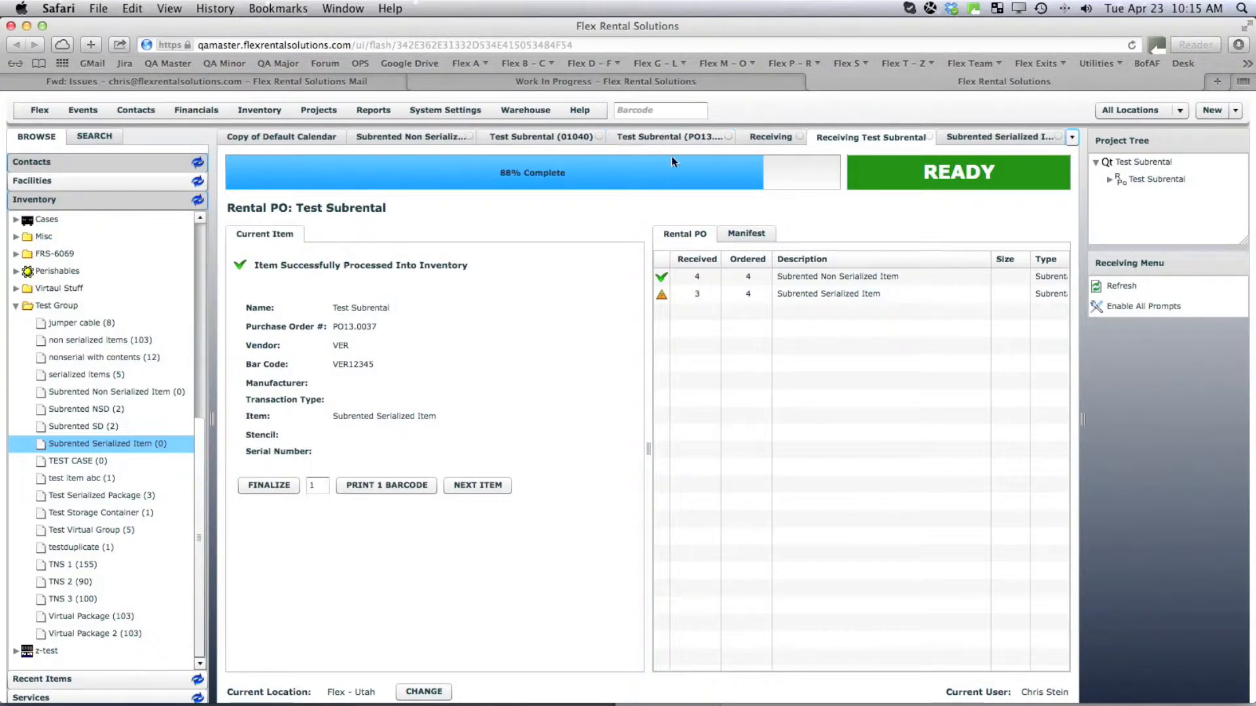
left_click(819, 294)
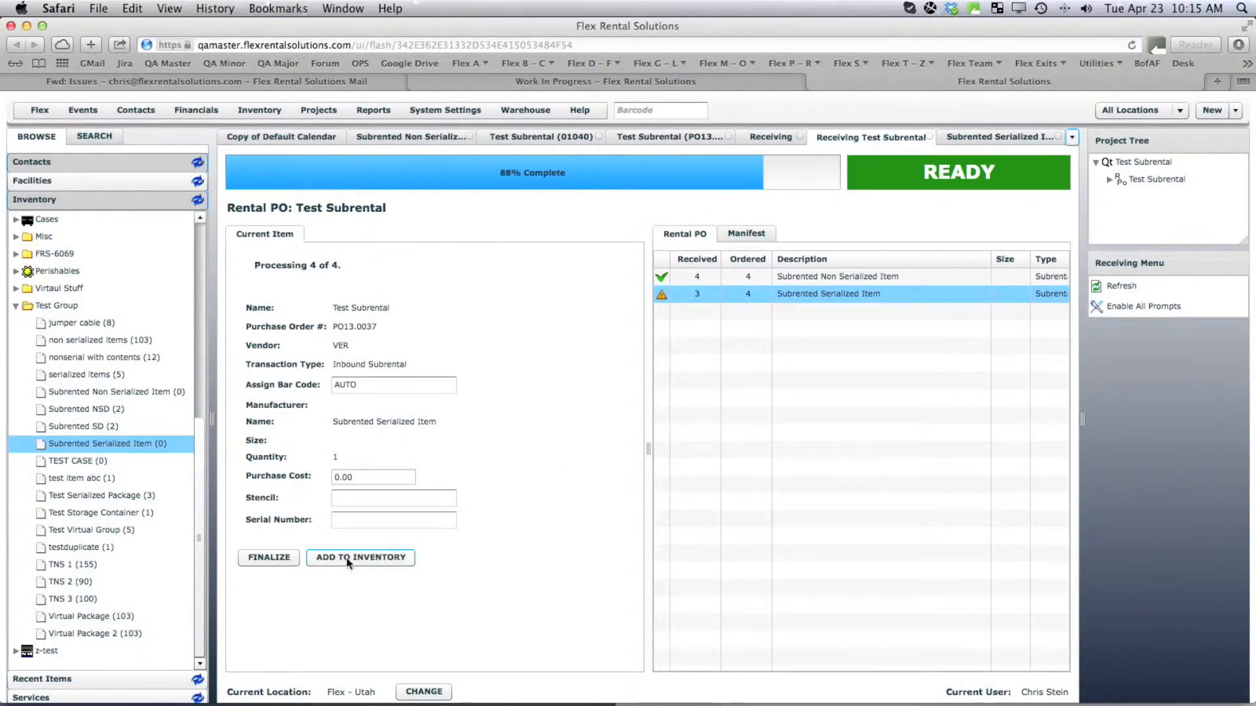
left_click(359, 553)
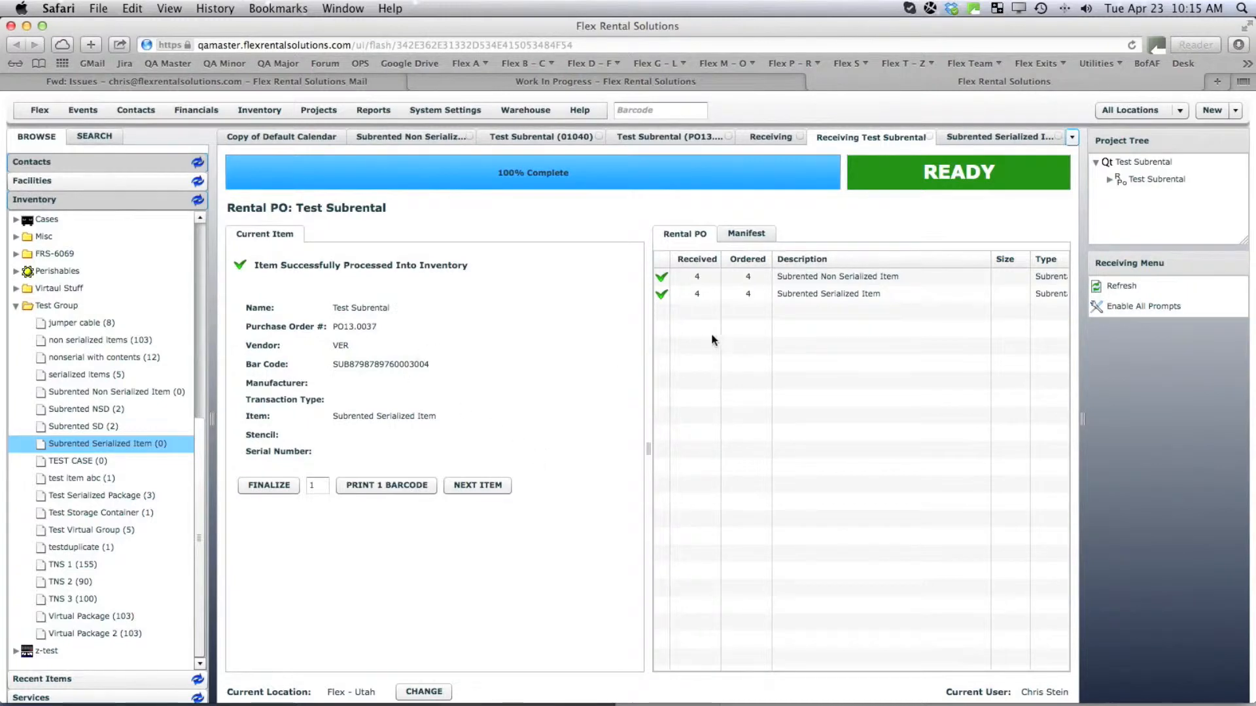
Finalize the receiving list and view the Subrented Serialized Item's four serial units.
left_click(274, 488)
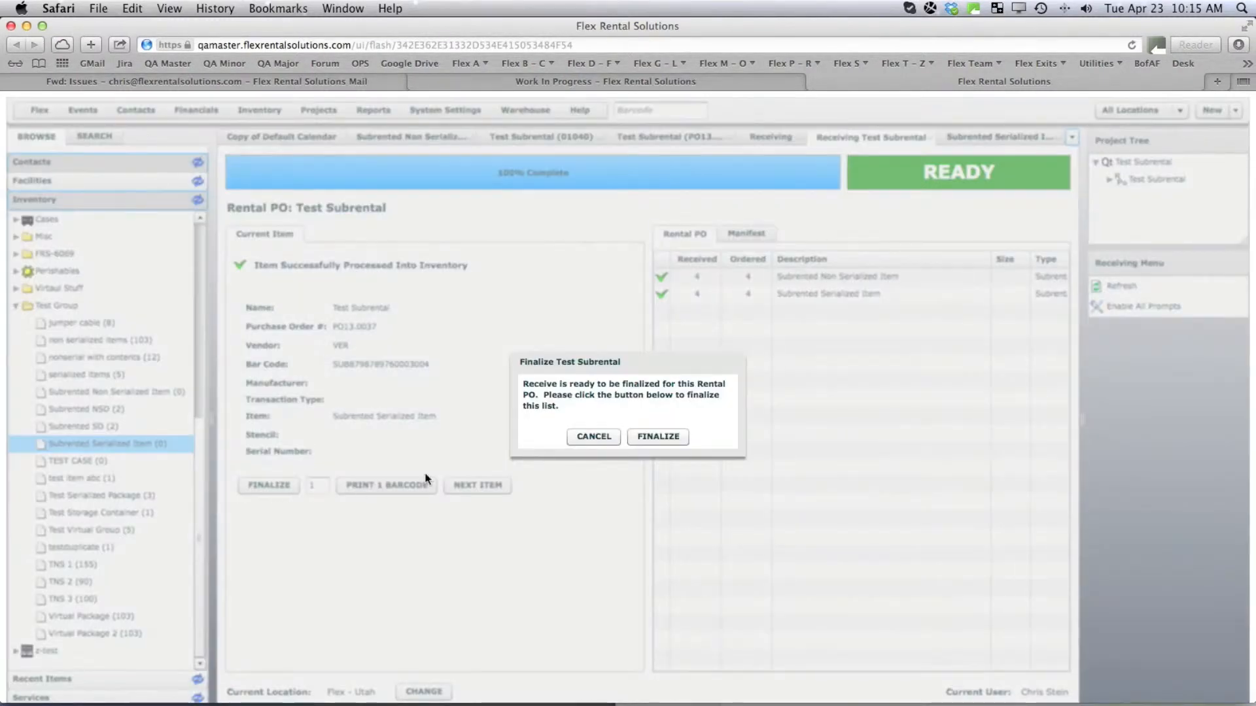
left_click(664, 437)
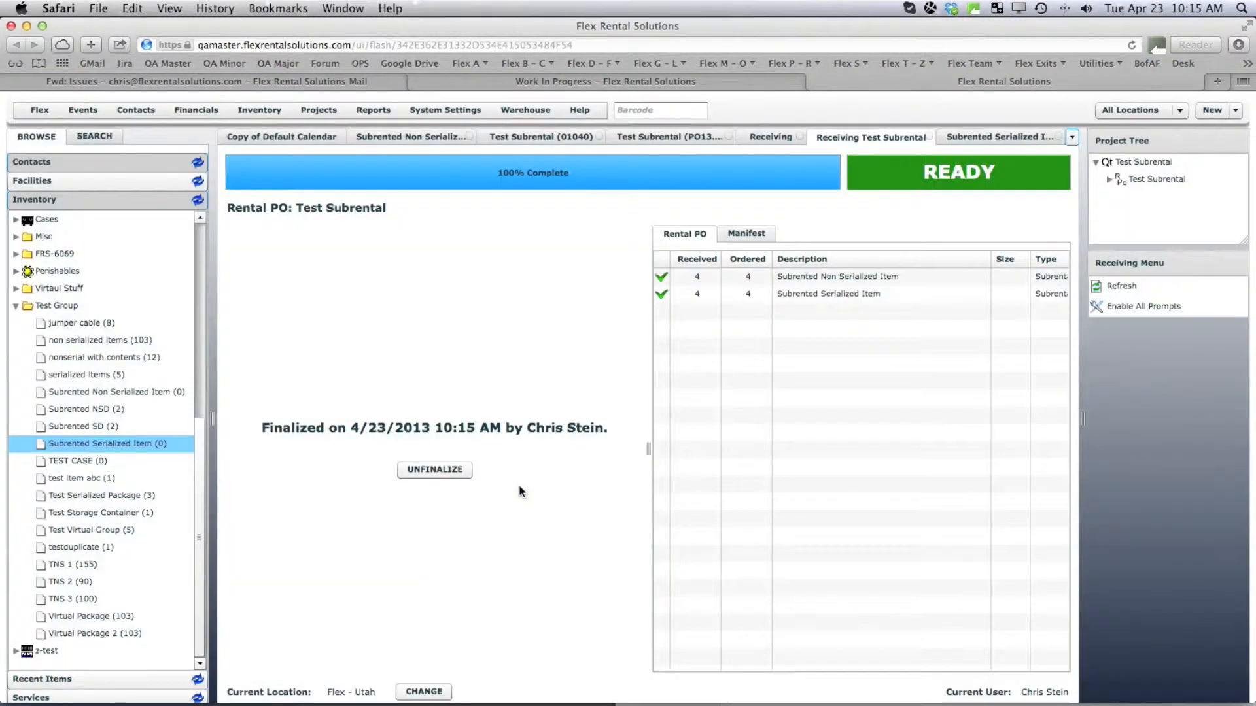
left_click(122, 443)
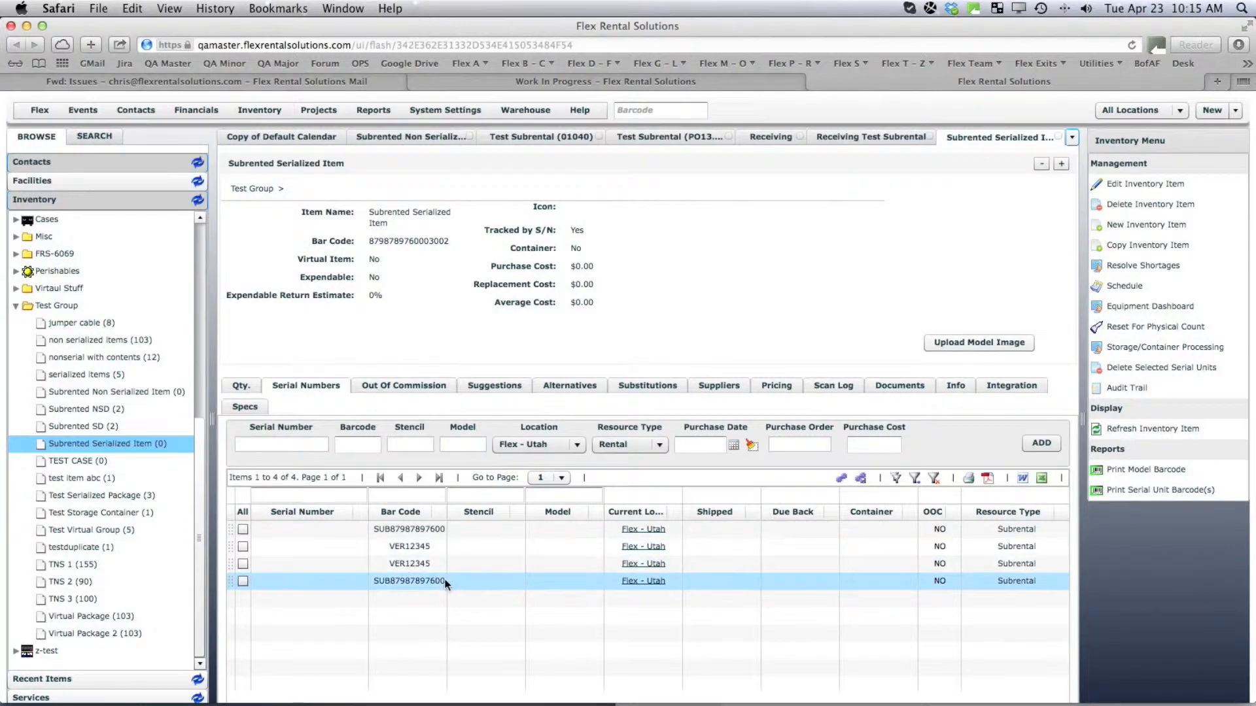
Change the duplicate VER12345 unit's bar code to VER123456, then reopen Test Subrental quote 01040.
double_click(427, 563)
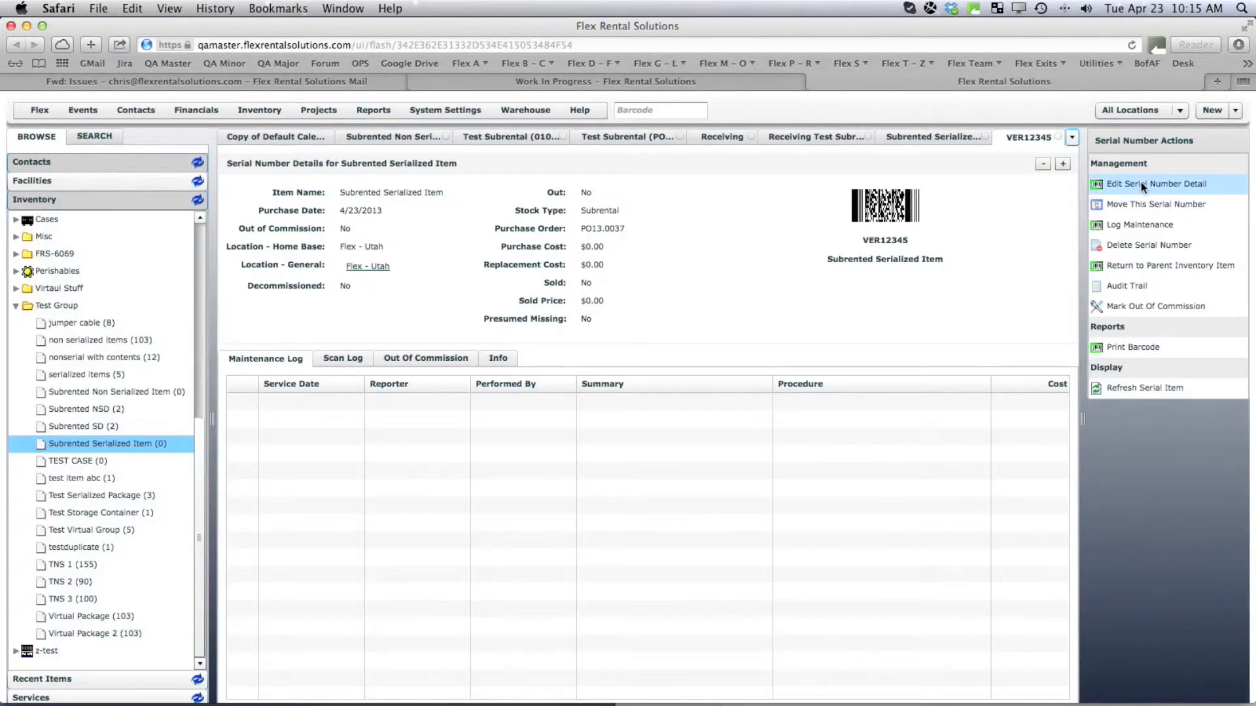
left_click(1141, 183)
left_click(623, 282)
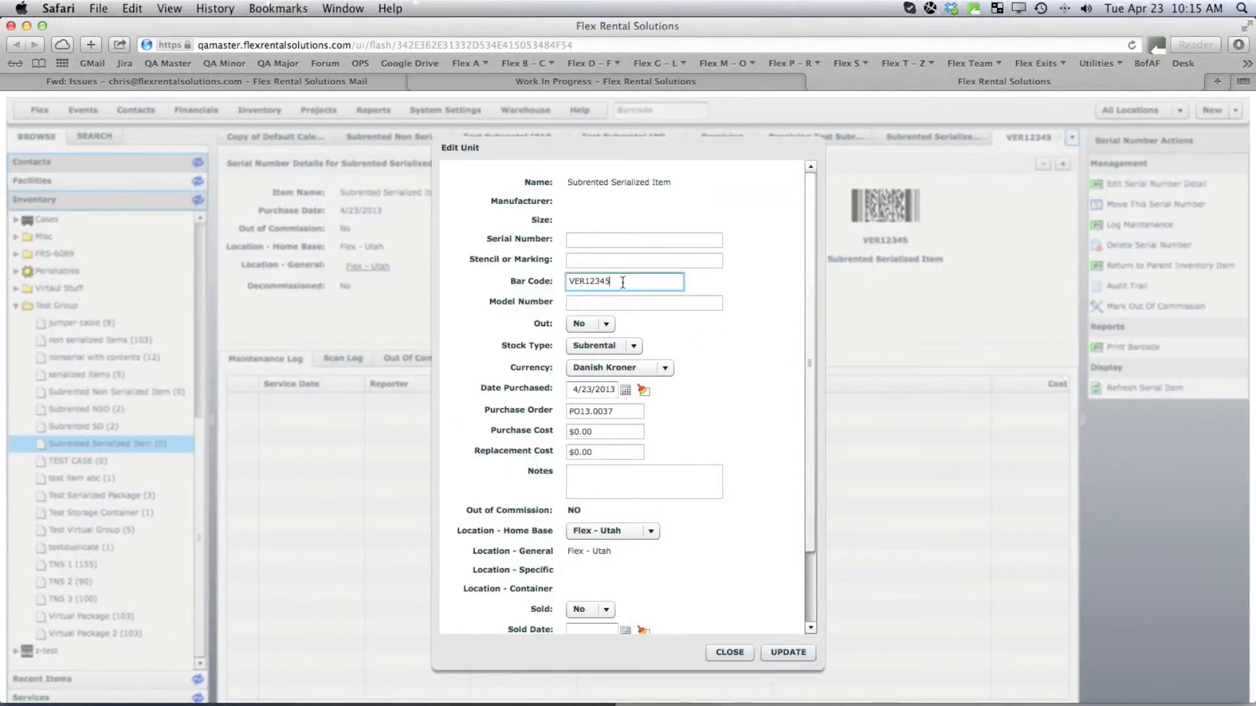
type("6")
left_click(785, 652)
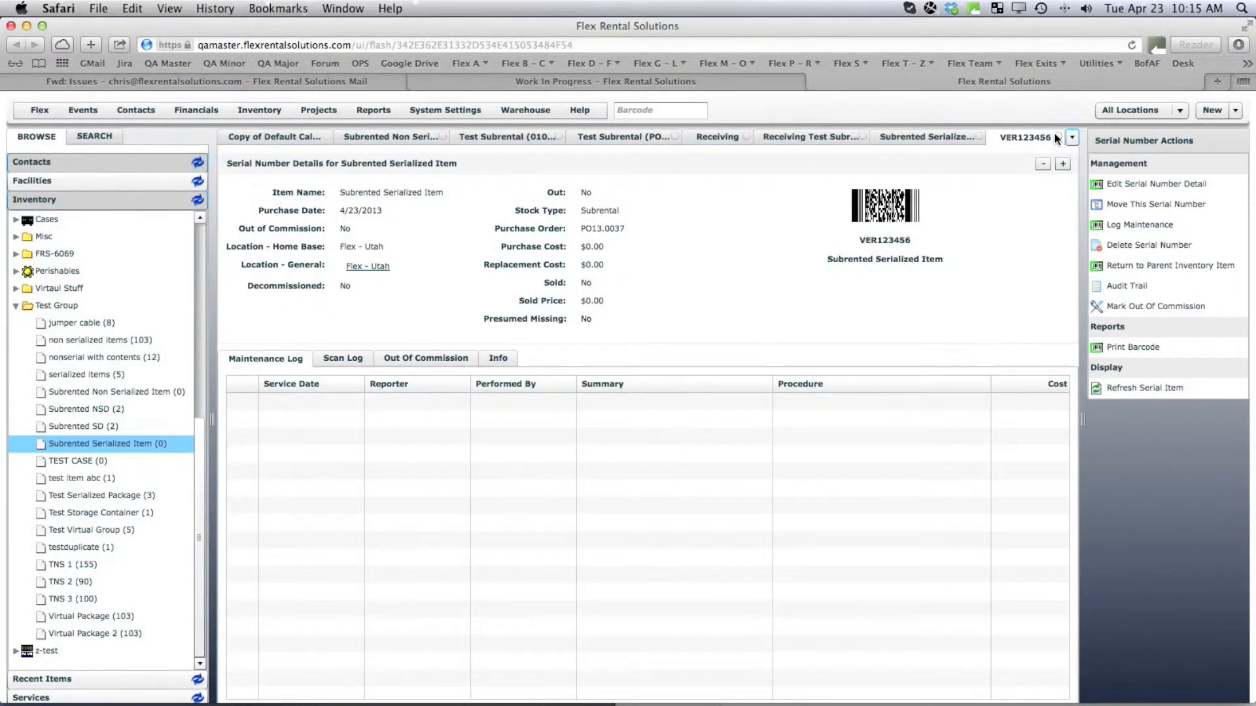
left_click(592, 144)
left_click(504, 136)
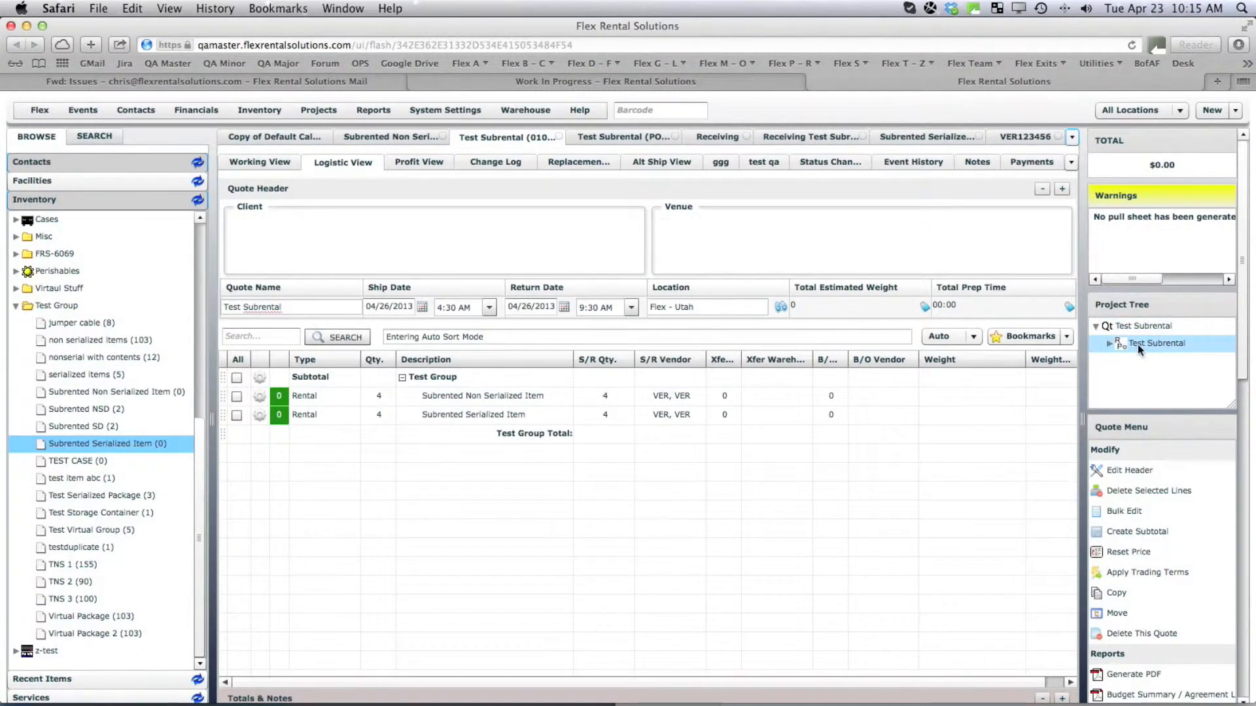
Confirm the Test Subrental quote with the notification recipient removed.
double_click(1140, 345)
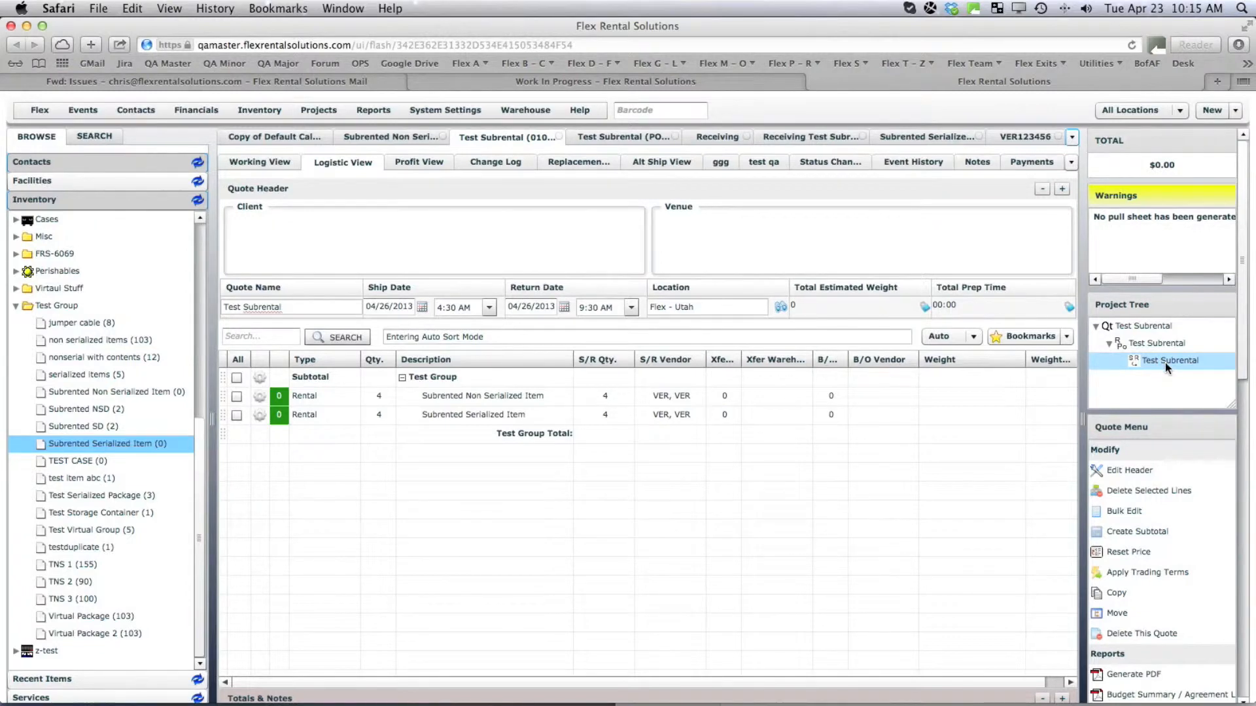
left_click_drag(1244, 340, 1243, 642)
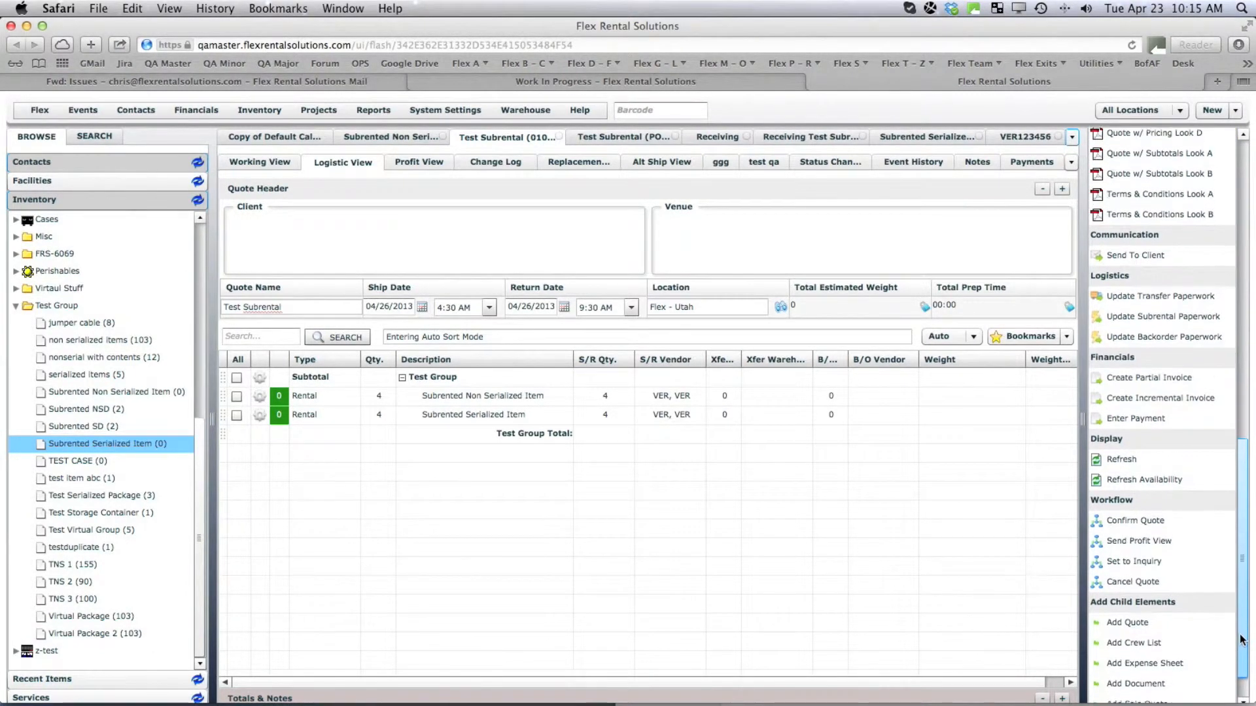
left_click(1138, 520)
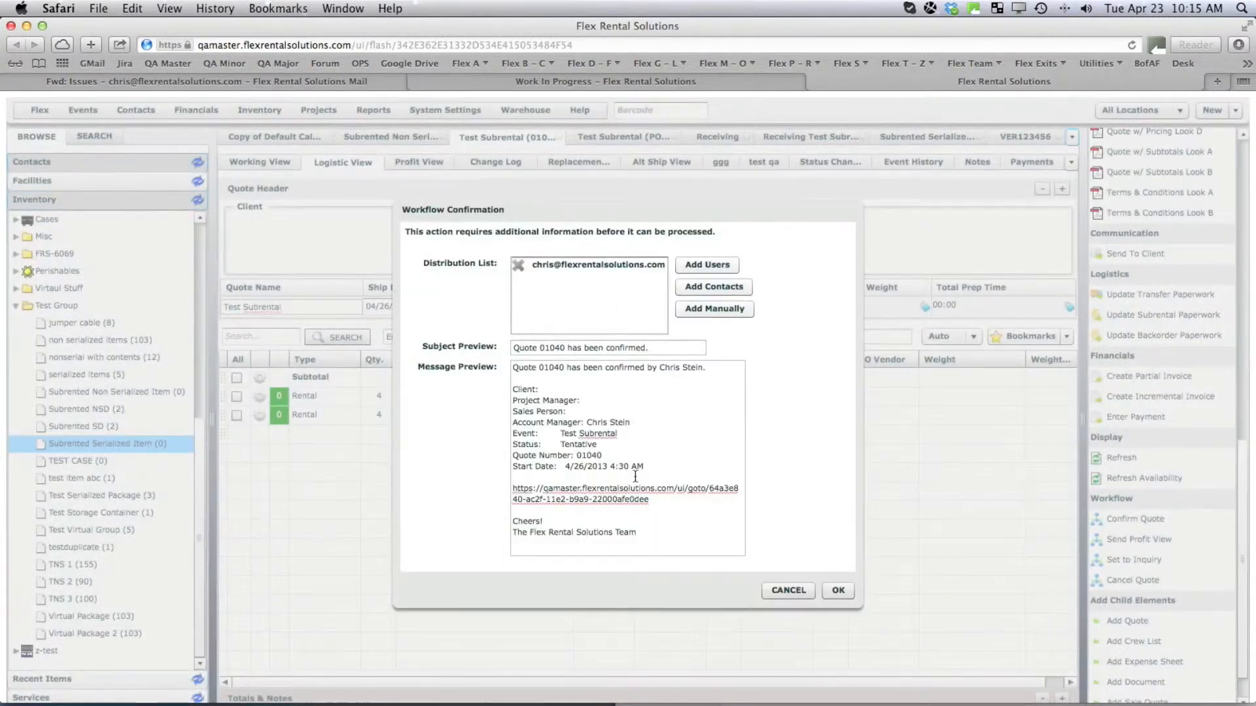
left_click(517, 264)
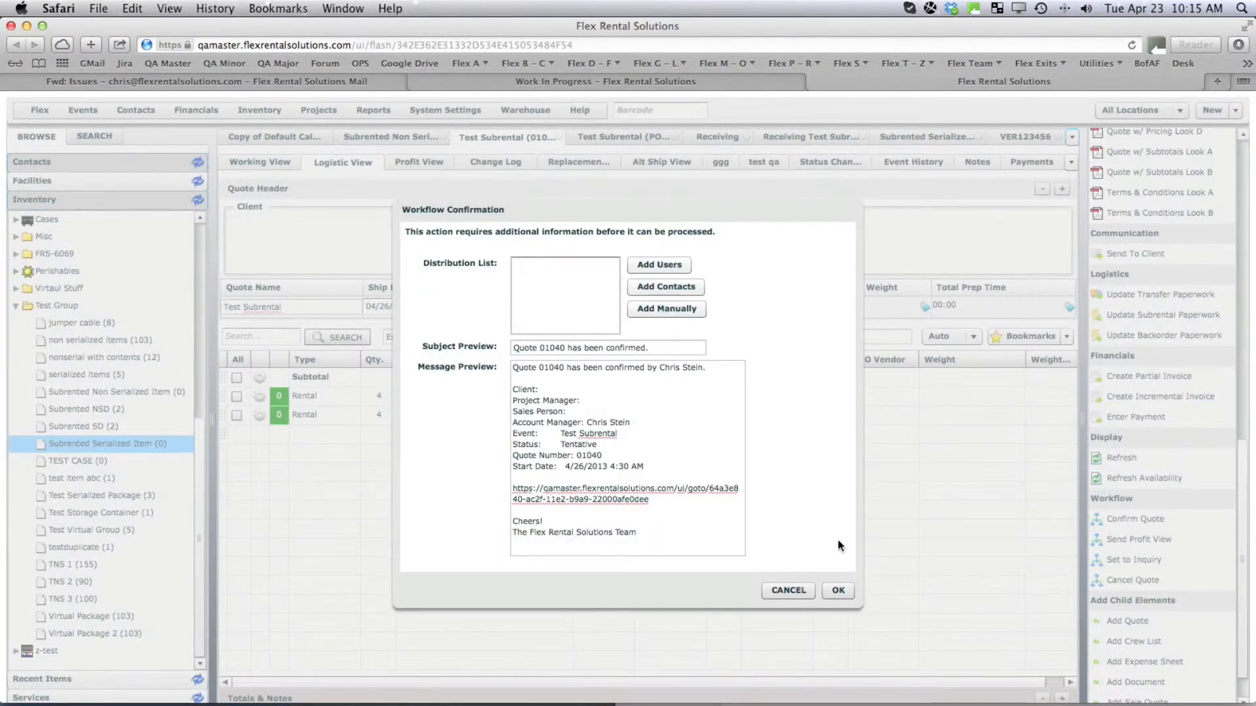
left_click(840, 590)
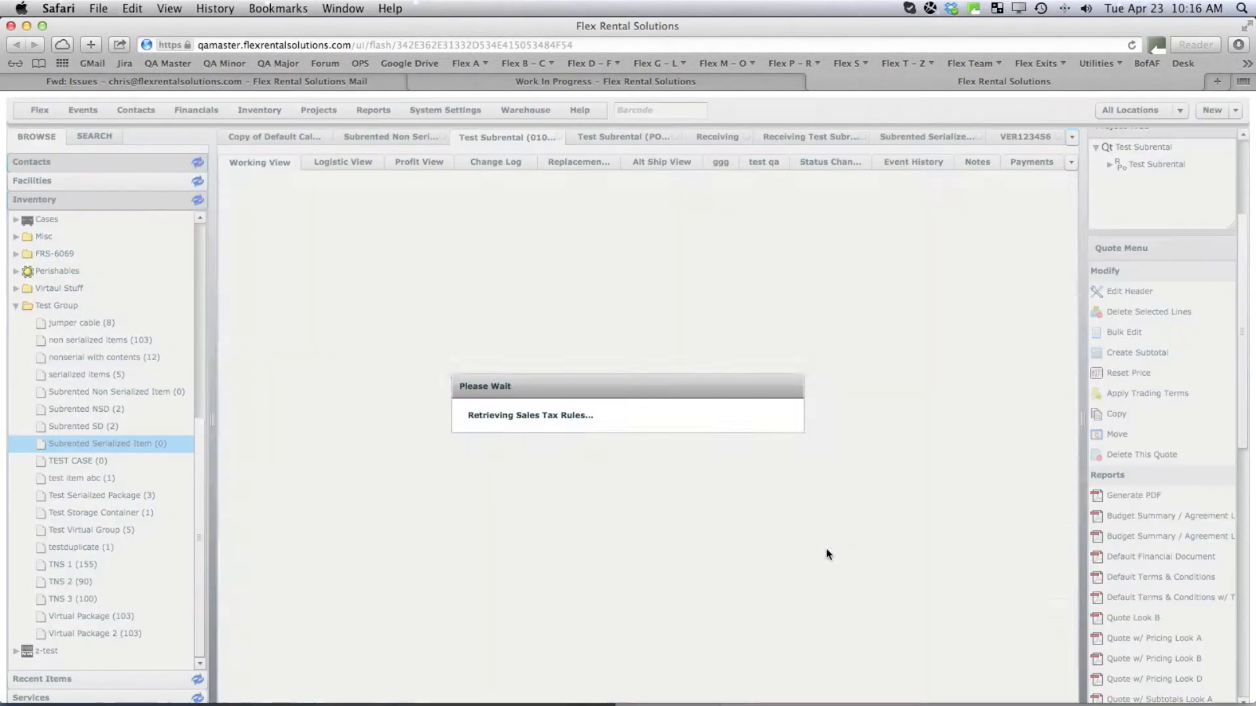
Generate the quote's pull sheet, now Awaiting Prep with both items at quantity 4.
left_click_drag(1242, 442, 1253, 692)
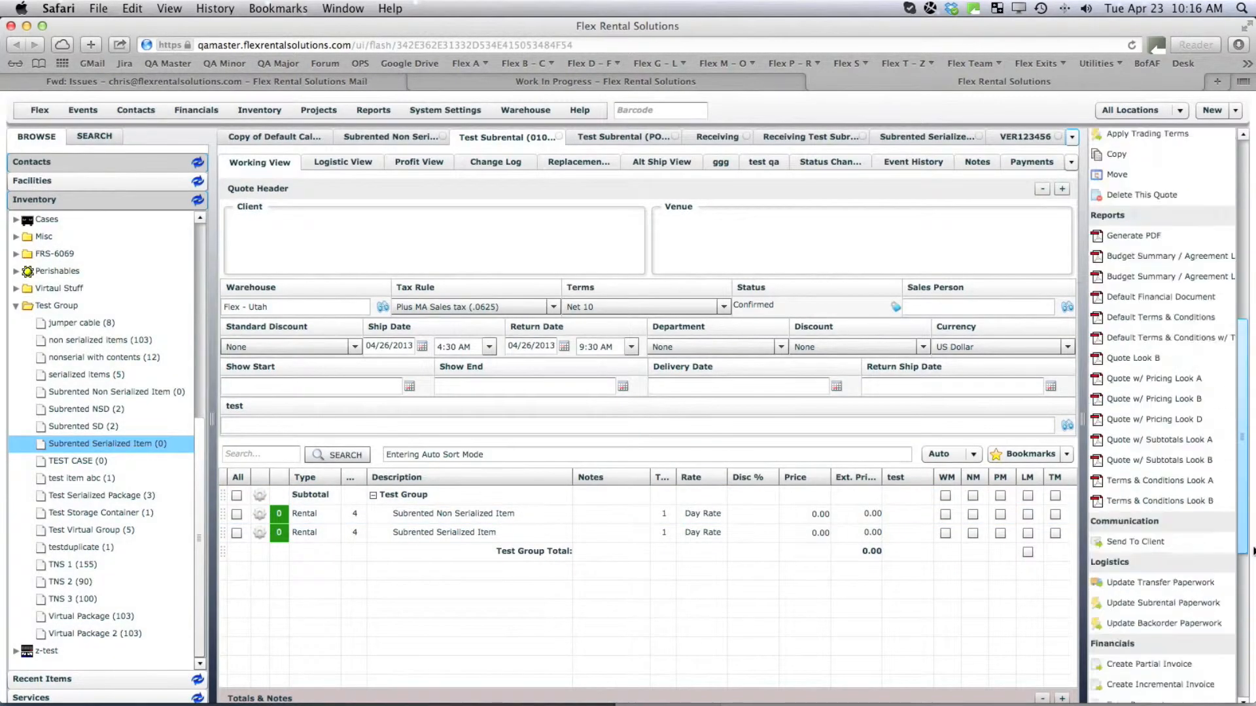
left_click(1149, 476)
left_click(597, 429)
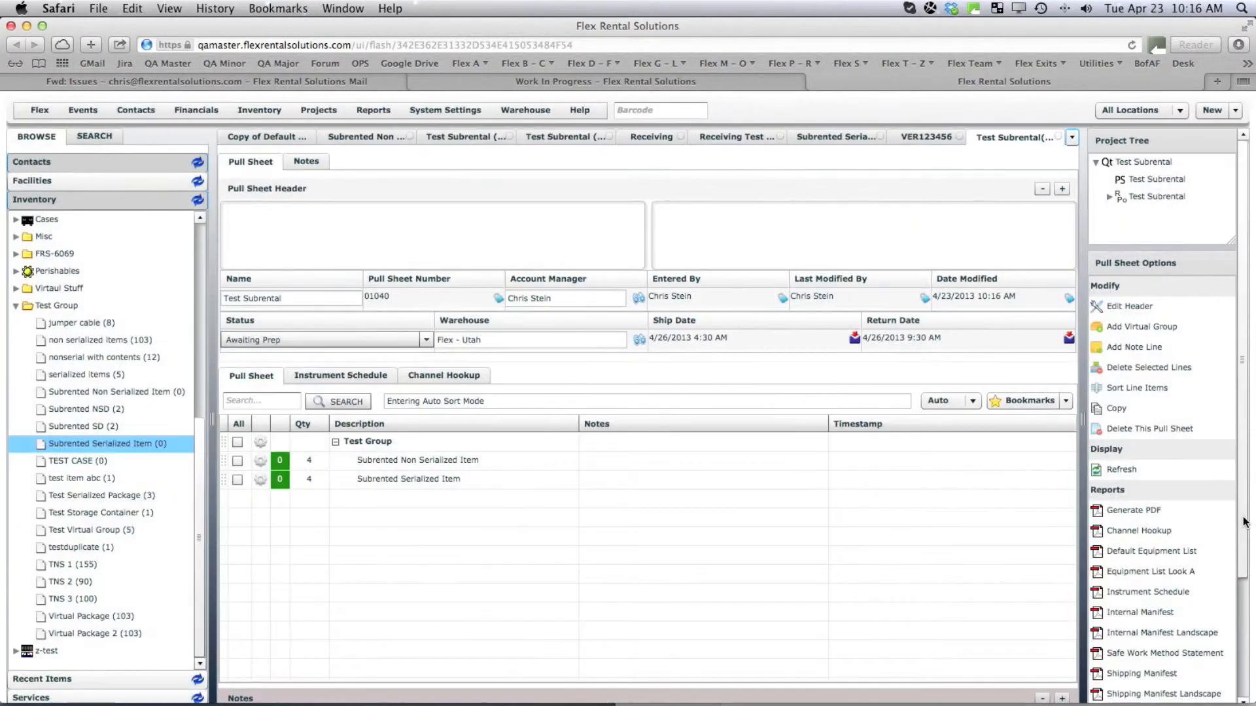
Open the Test Subrental pull sheet's prep screen, showing both lines at 0/4.
left_click_drag(1244, 522, 1242, 669)
left_click(1144, 699)
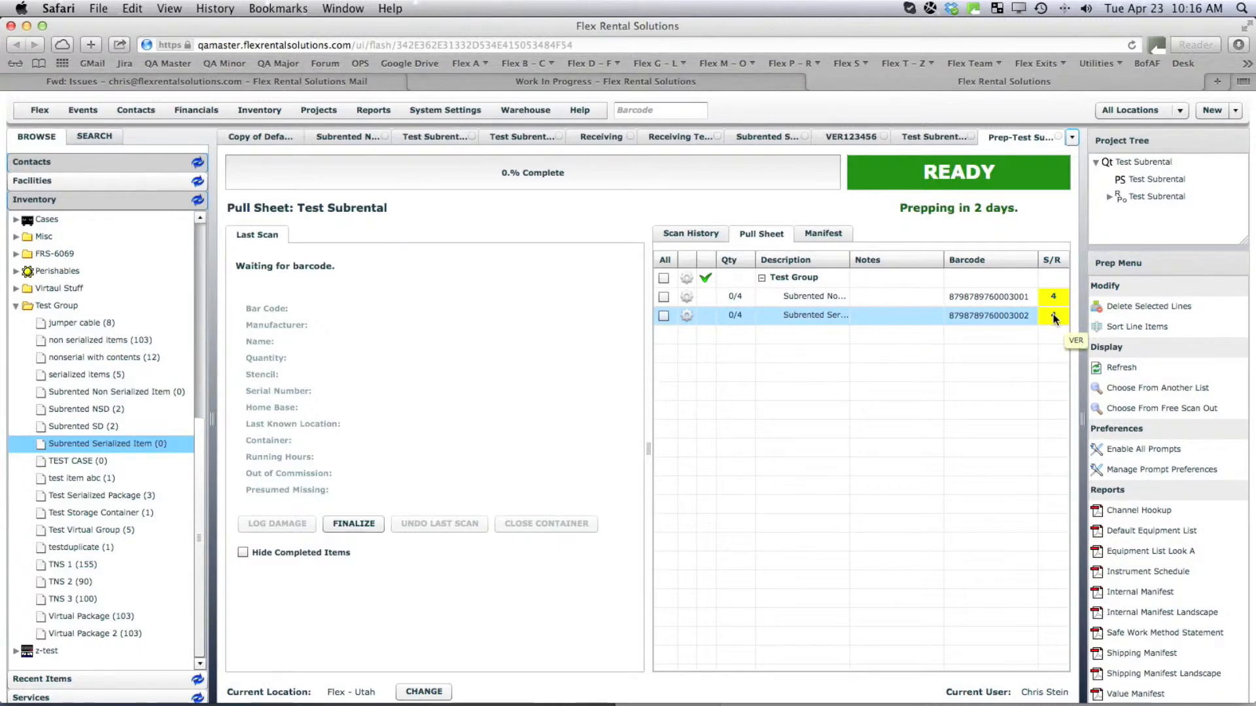
Pull all 4 Subrented Non Serialized Items from subrental stock.
left_click_drag(851, 259, 882, 267)
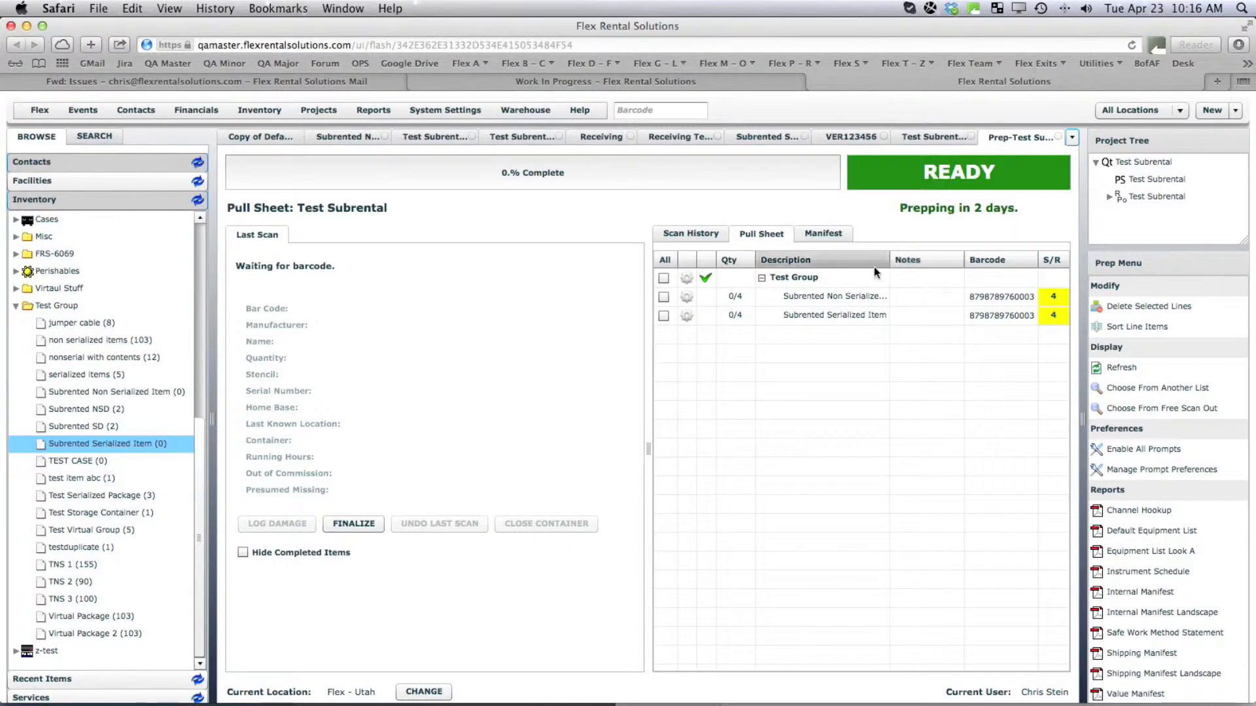
double_click(820, 293)
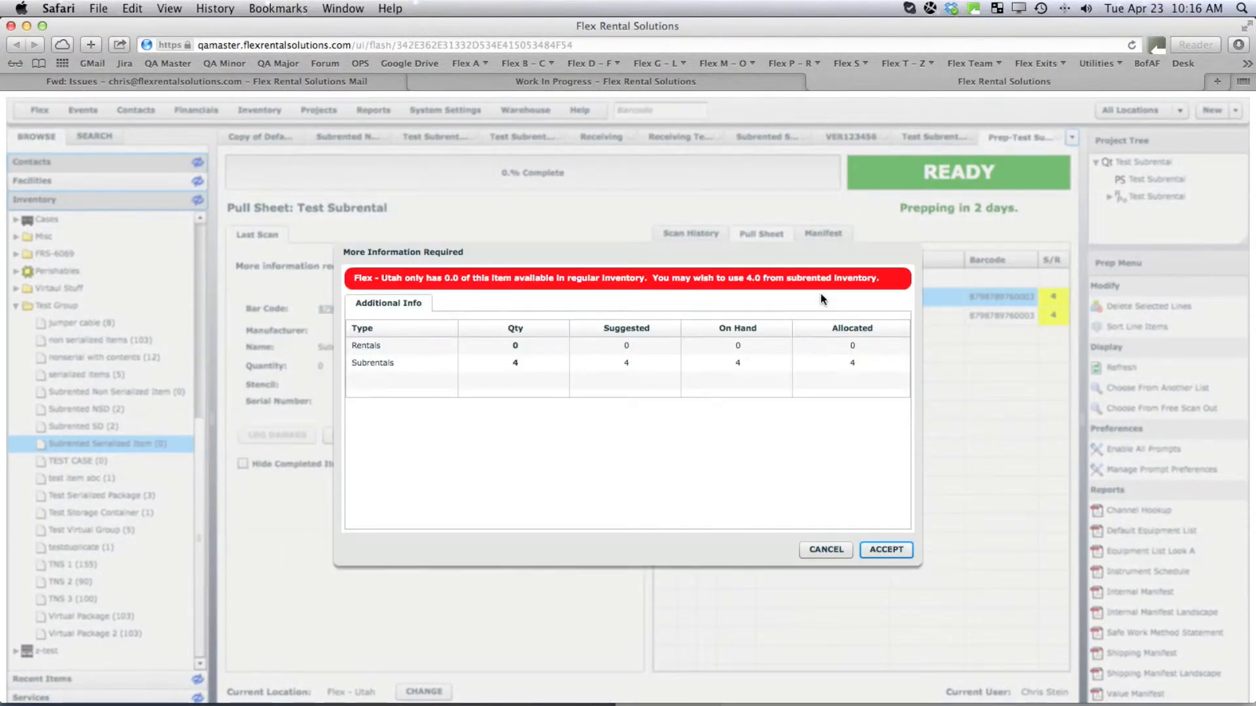
left_click(384, 367)
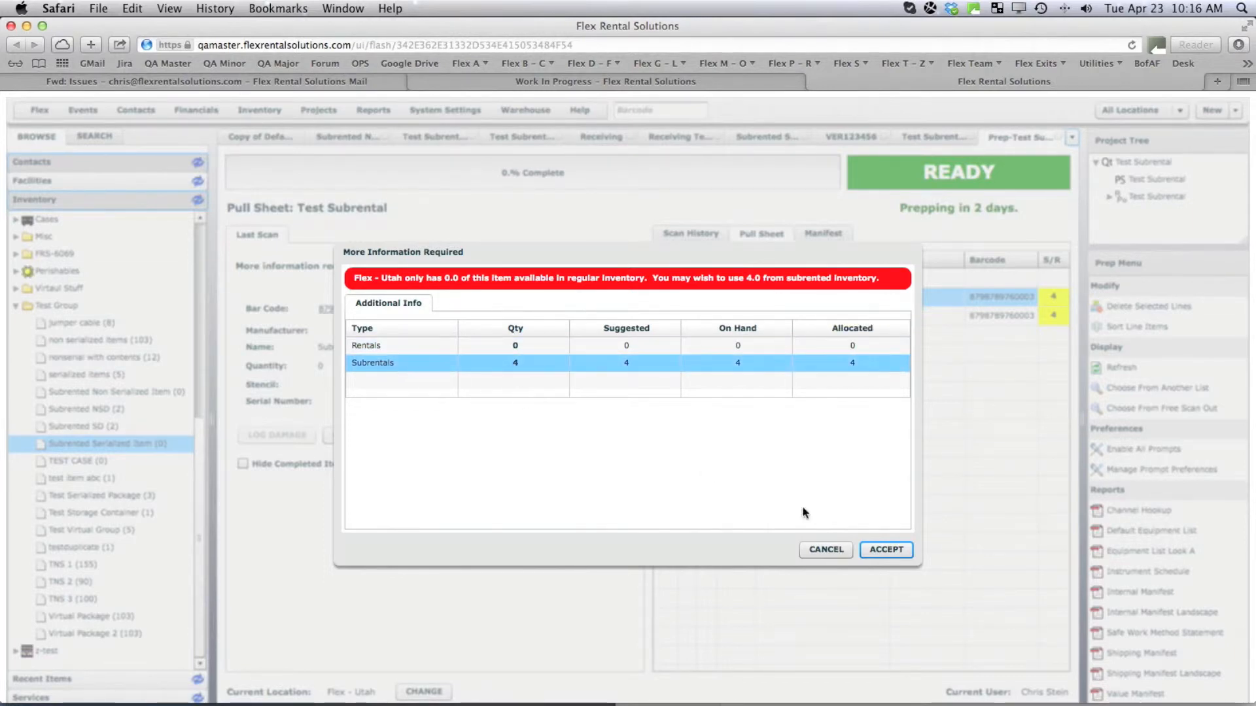
left_click(887, 549)
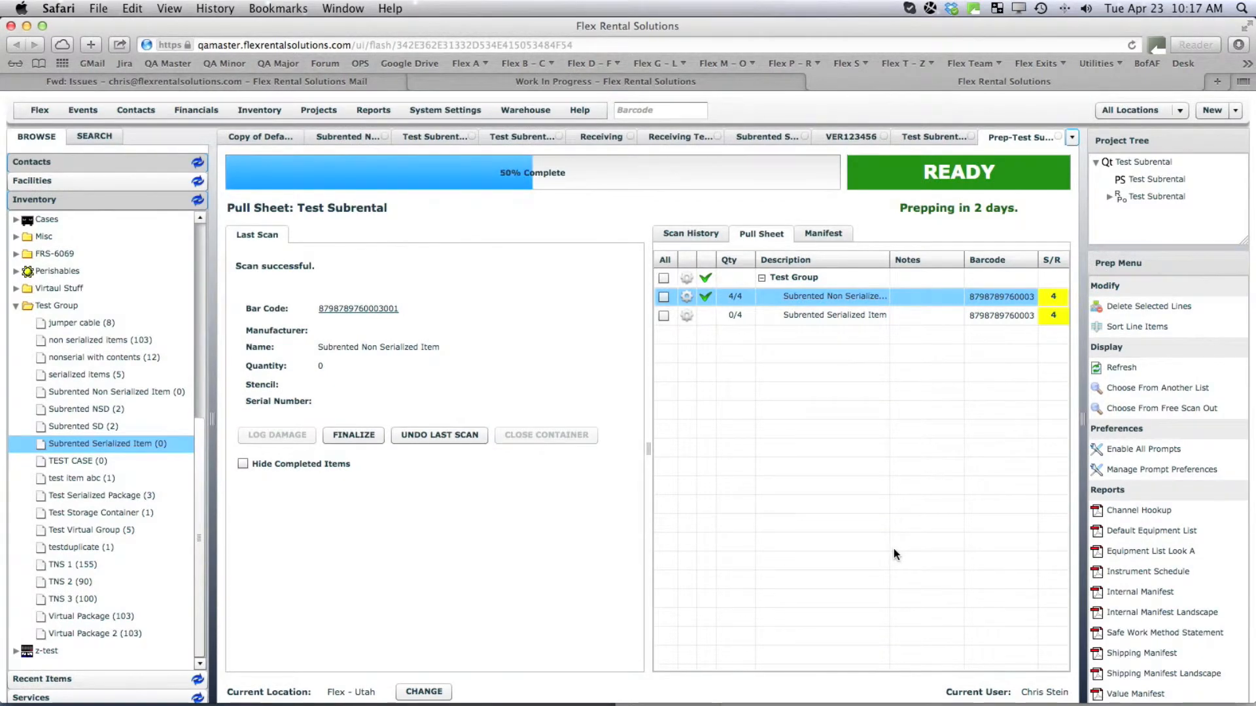
Scan the four subrented serial units and finalize the pull sheet at 100%.
double_click(810, 315)
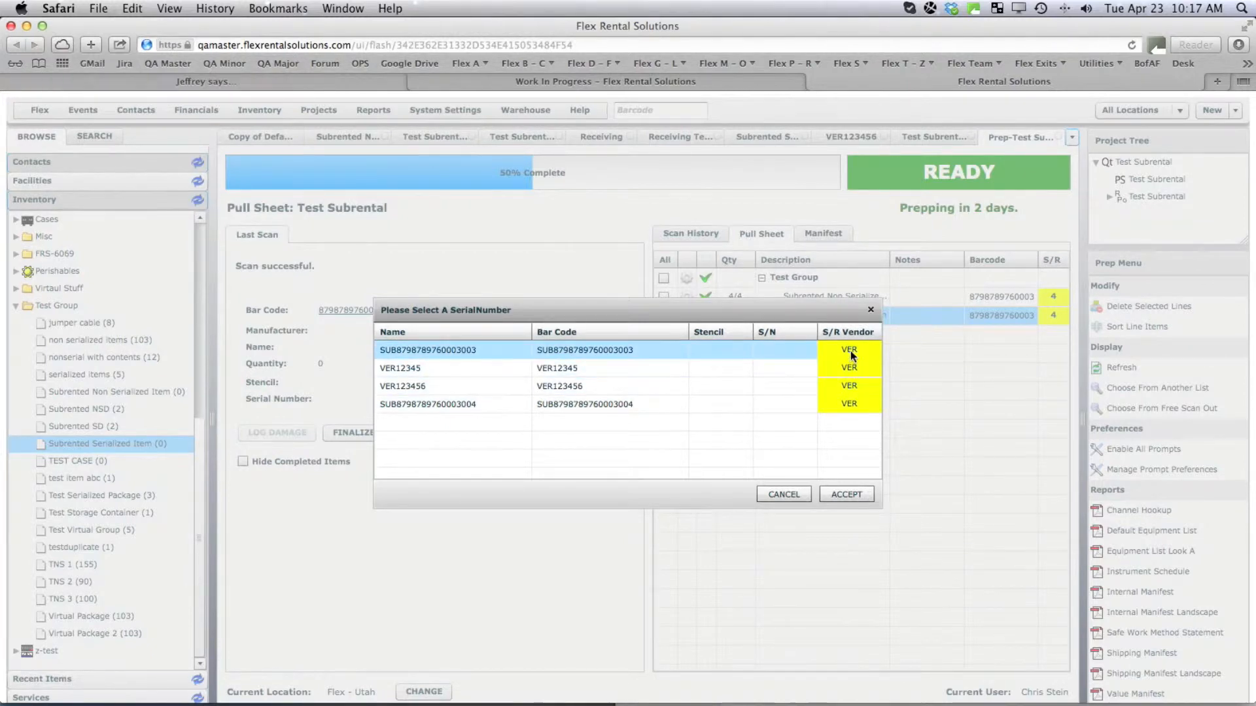
double_click(418, 351)
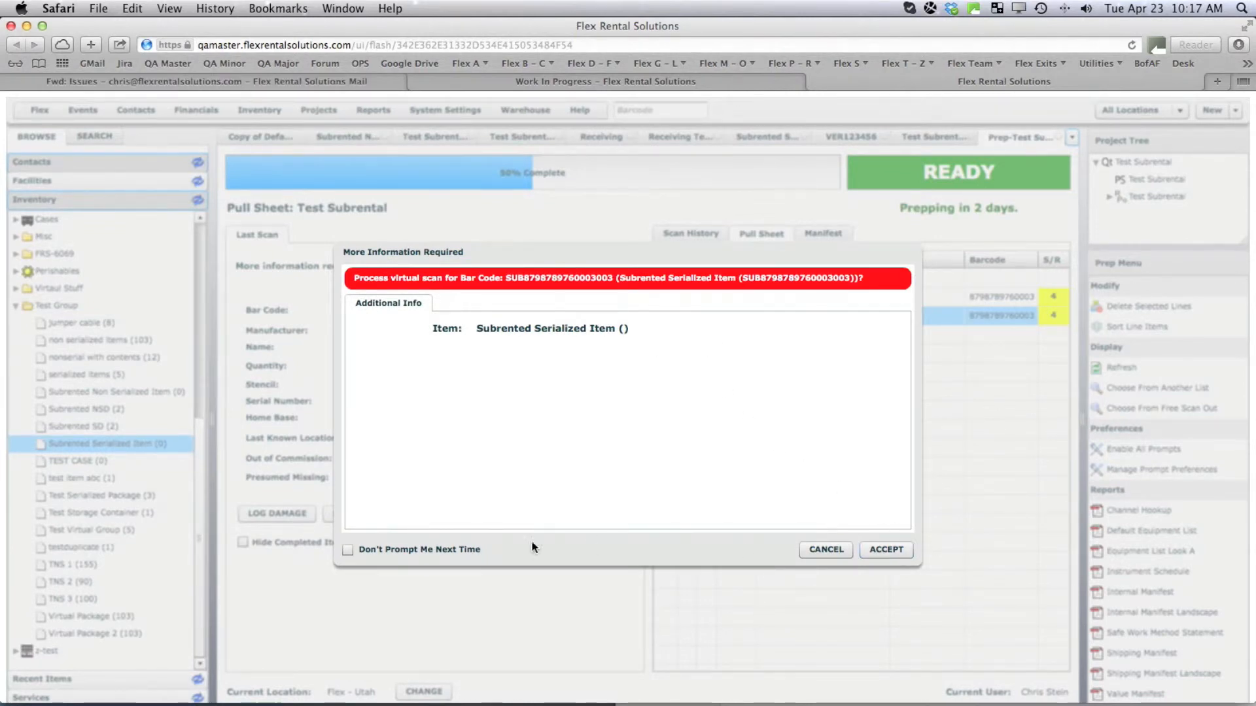
left_click(876, 549)
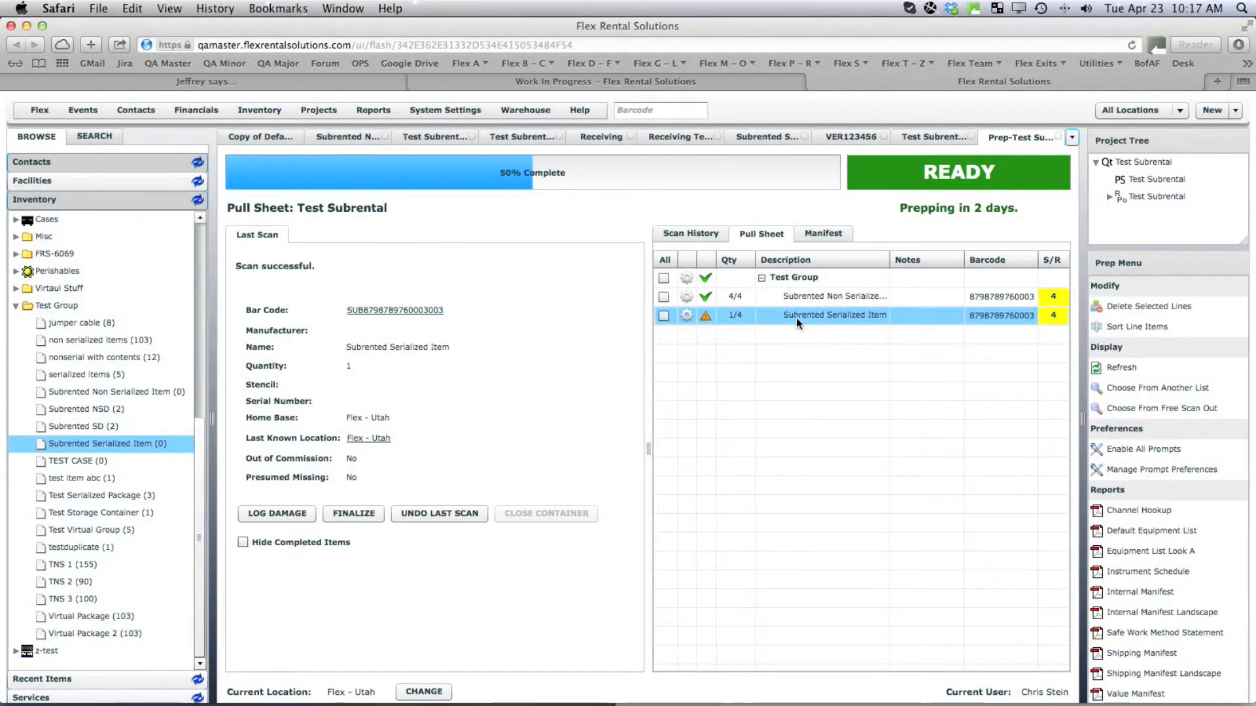
double_click(796, 317)
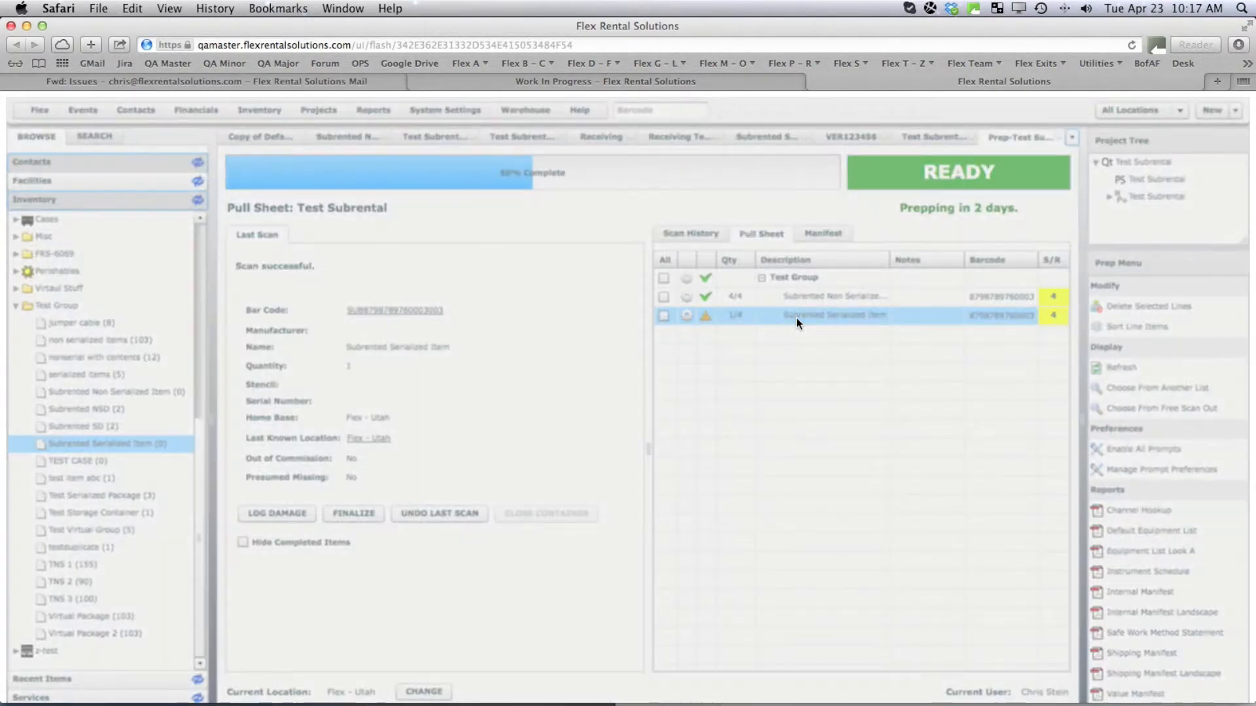
double_click(529, 353)
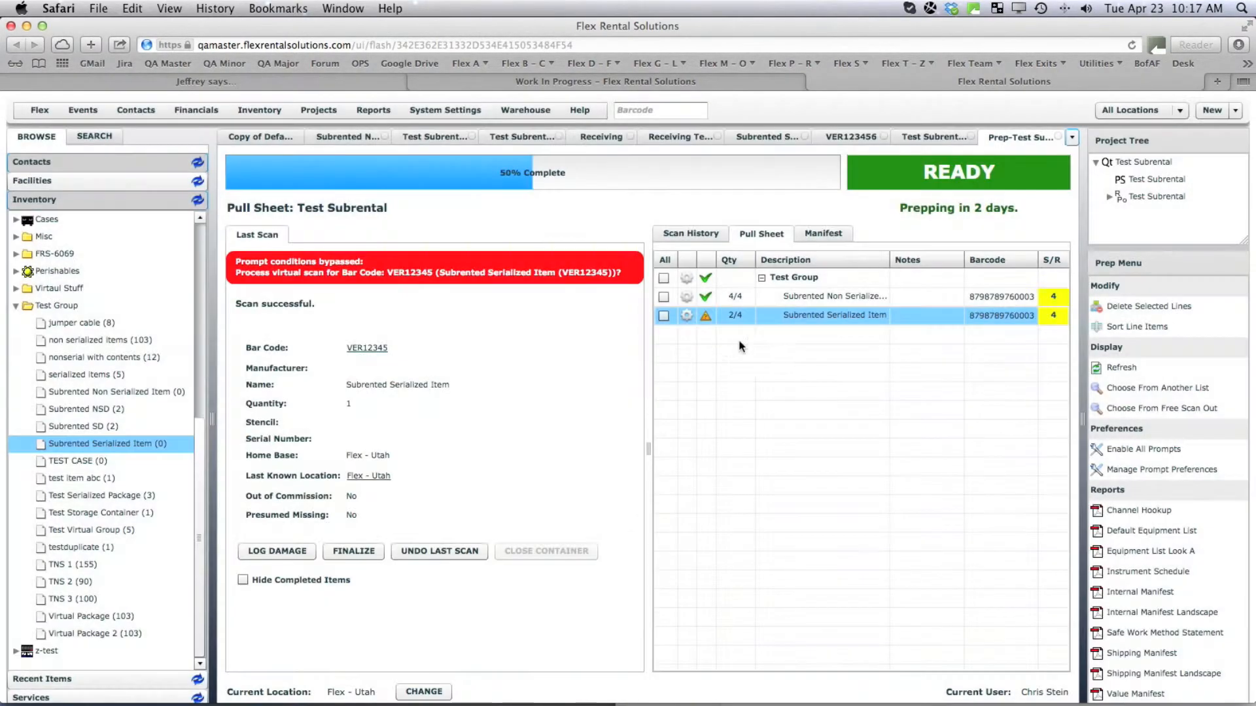
double_click(792, 317)
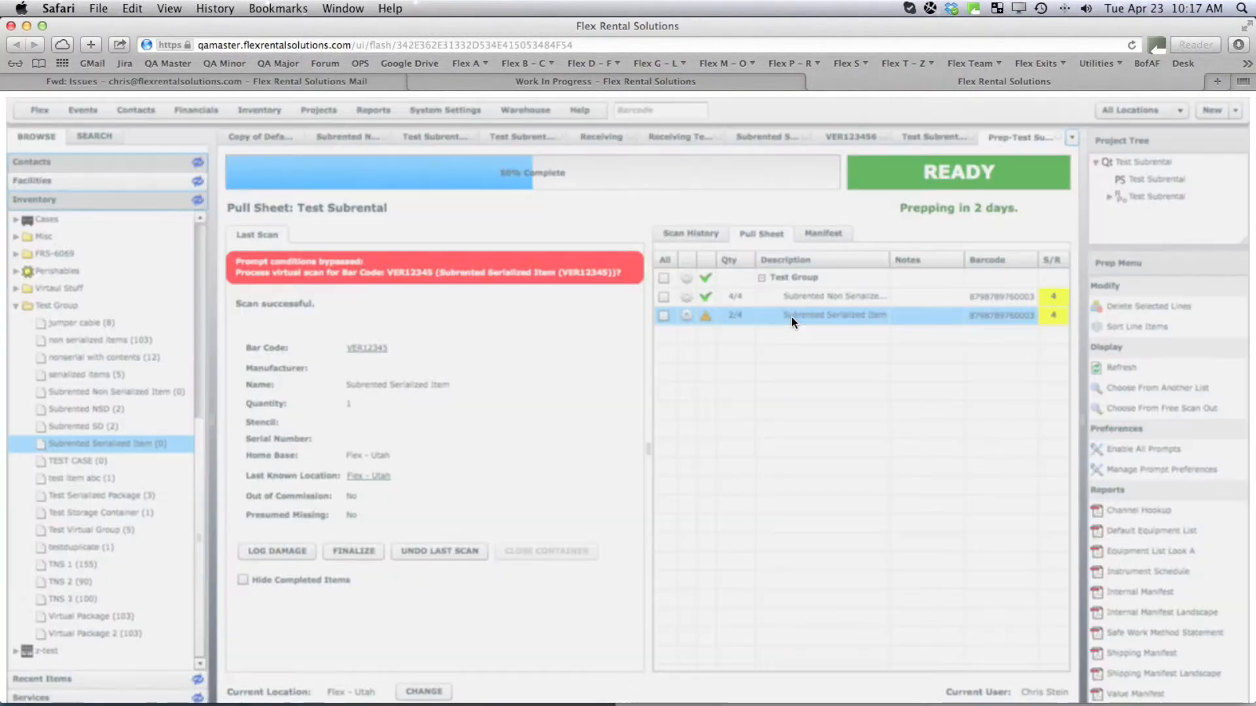
double_click(540, 354)
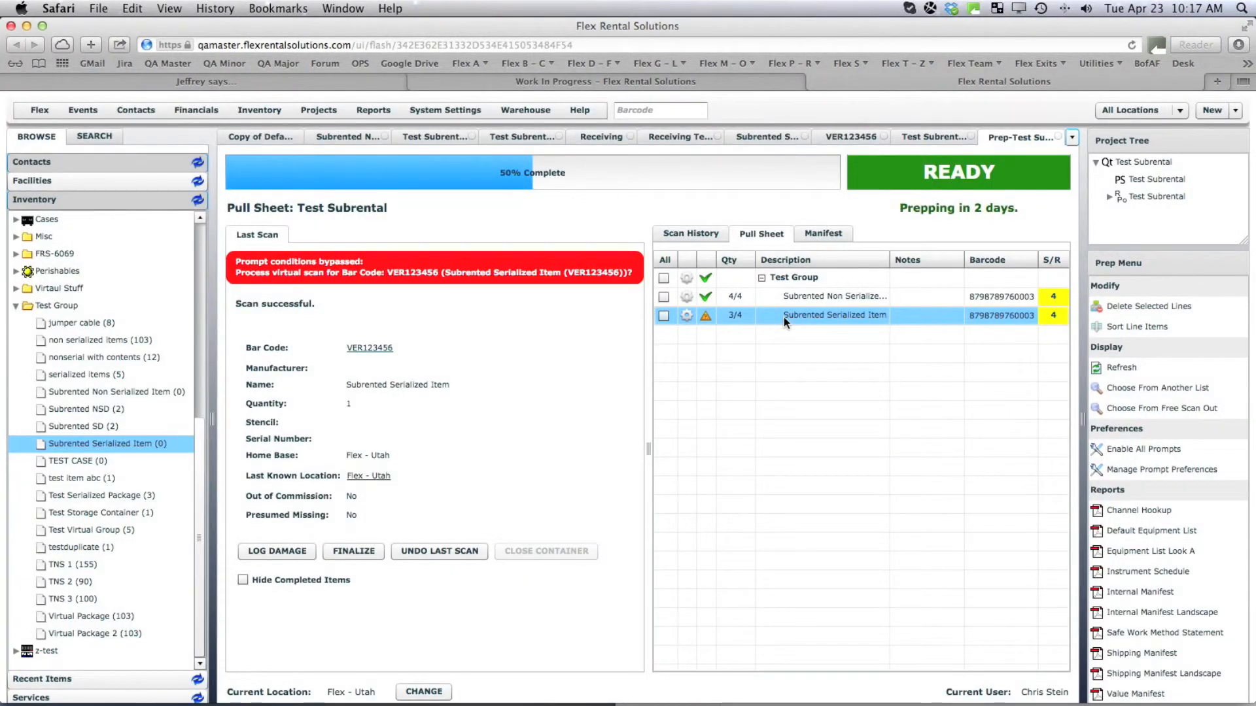
double_click(783, 317)
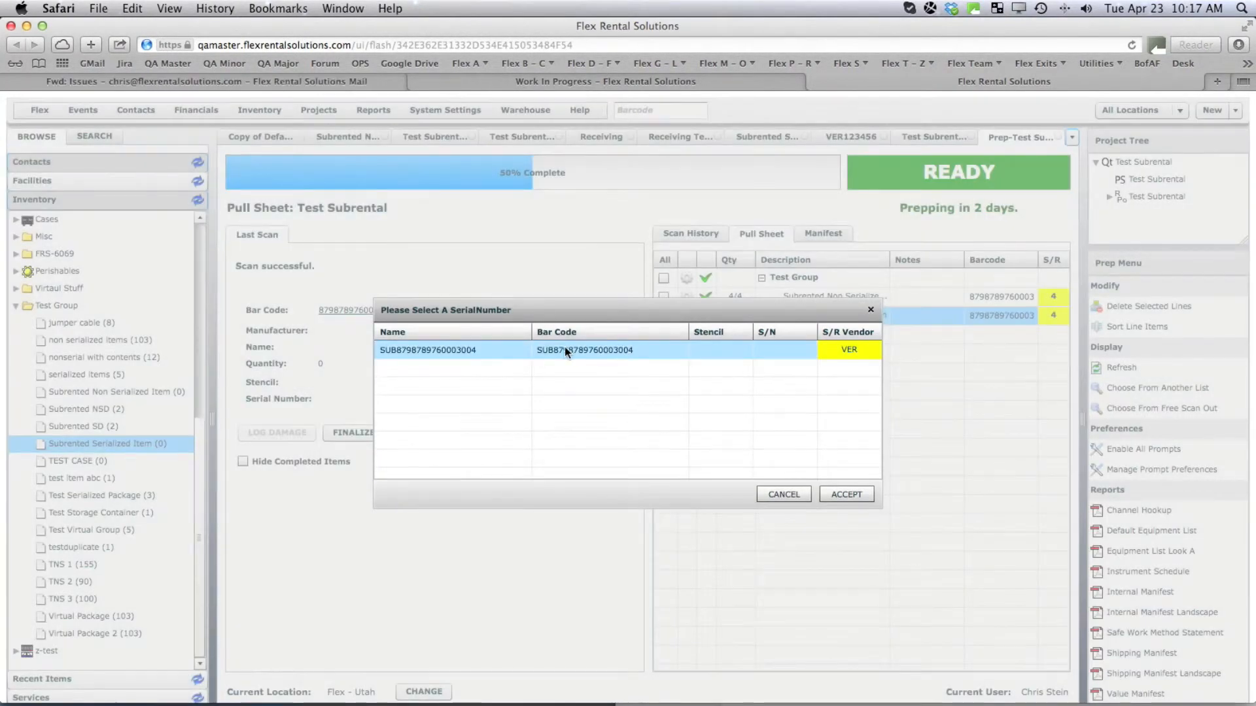
double_click(564, 347)
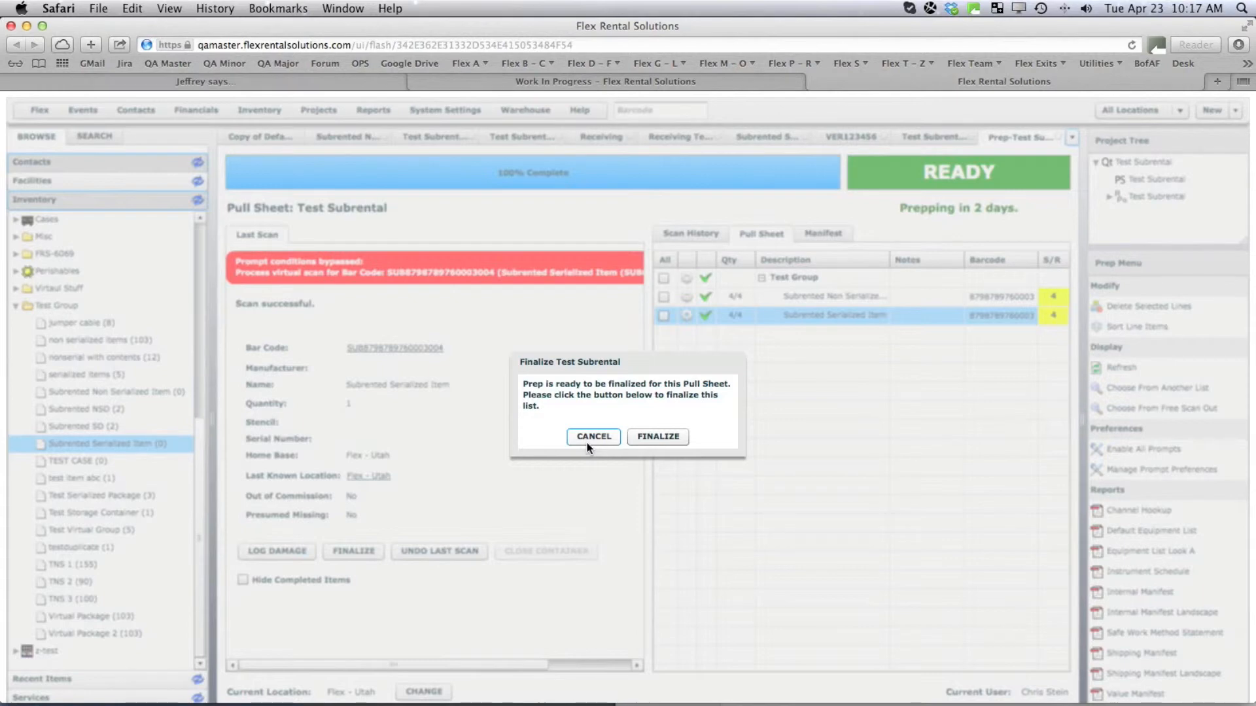
left_click(646, 438)
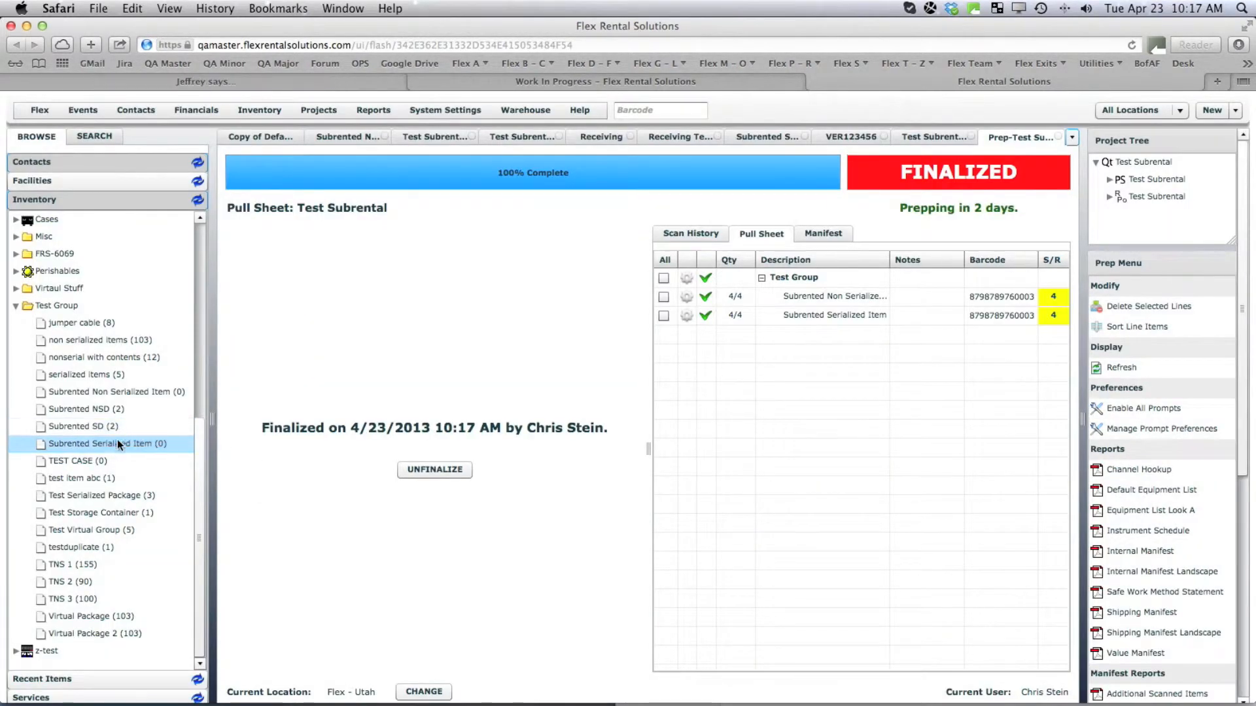
Check both subrented items' location quantities, each showing 0/4 subrentals at Flex - Utah.
left_click(108, 450)
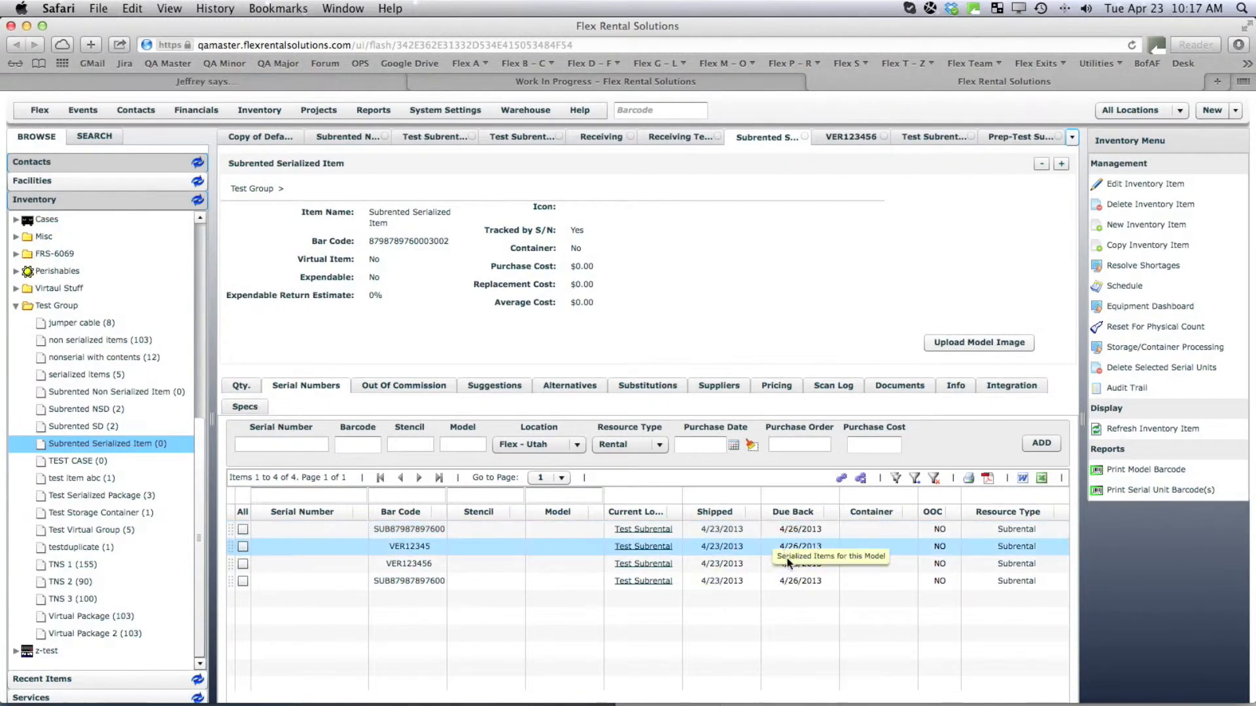
left_click(242, 385)
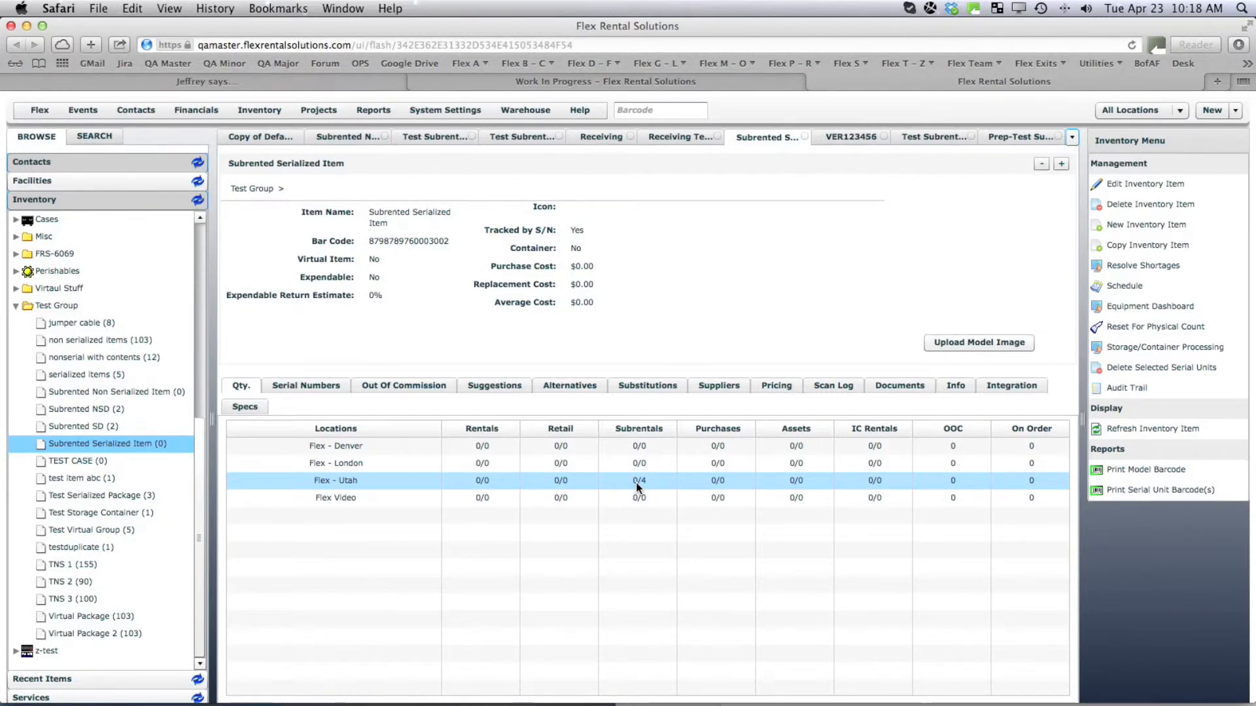
left_click(116, 389)
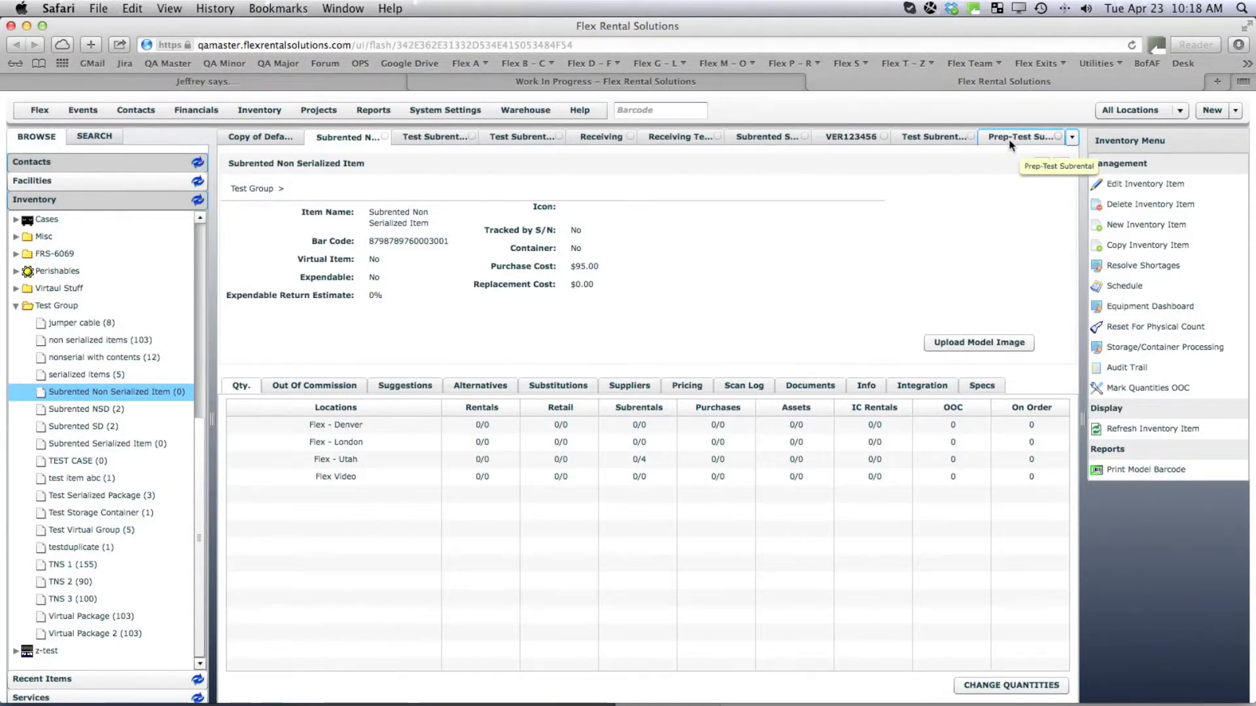
Open the Test Subrental return manifest from Warehouse > Return Manifest.
left_click(525, 110)
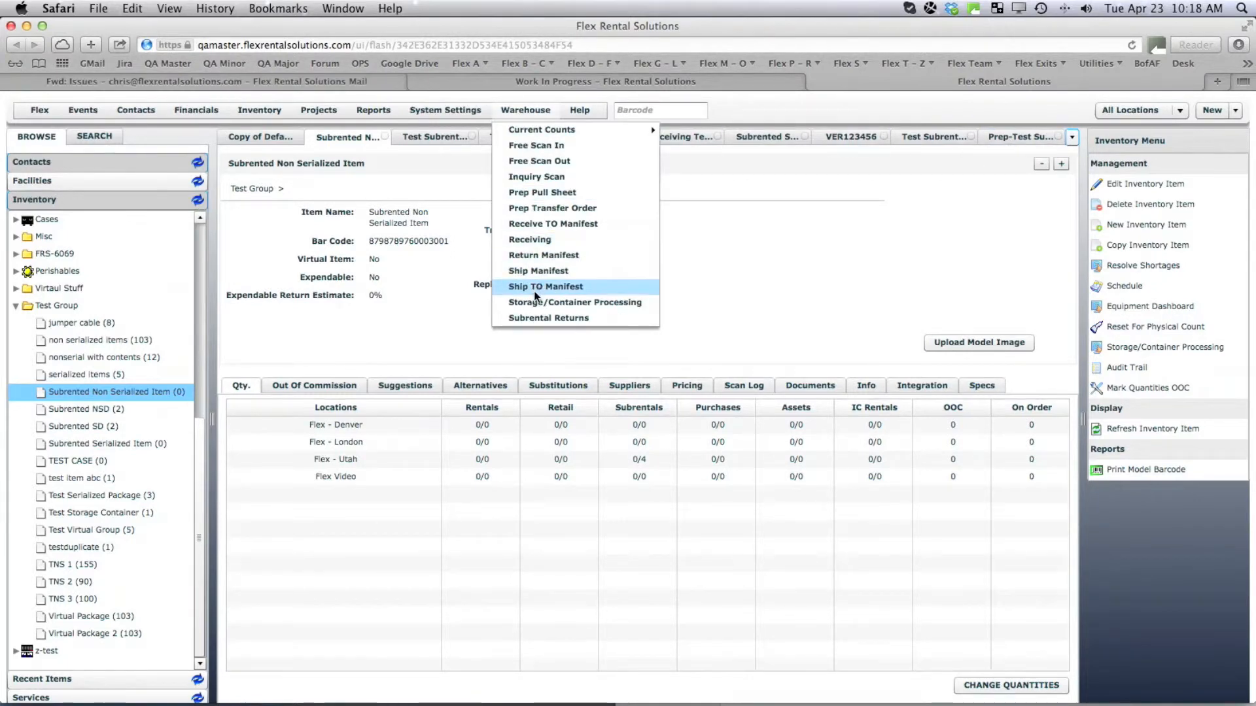
left_click(535, 253)
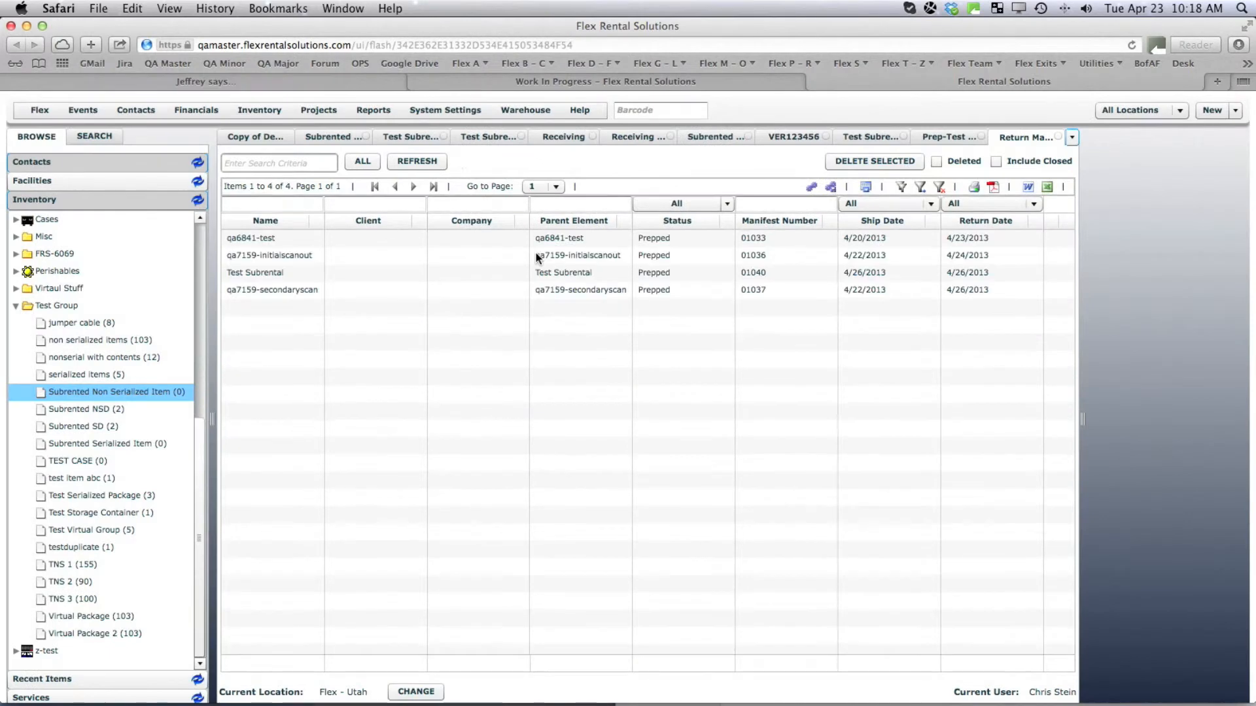
double_click(281, 275)
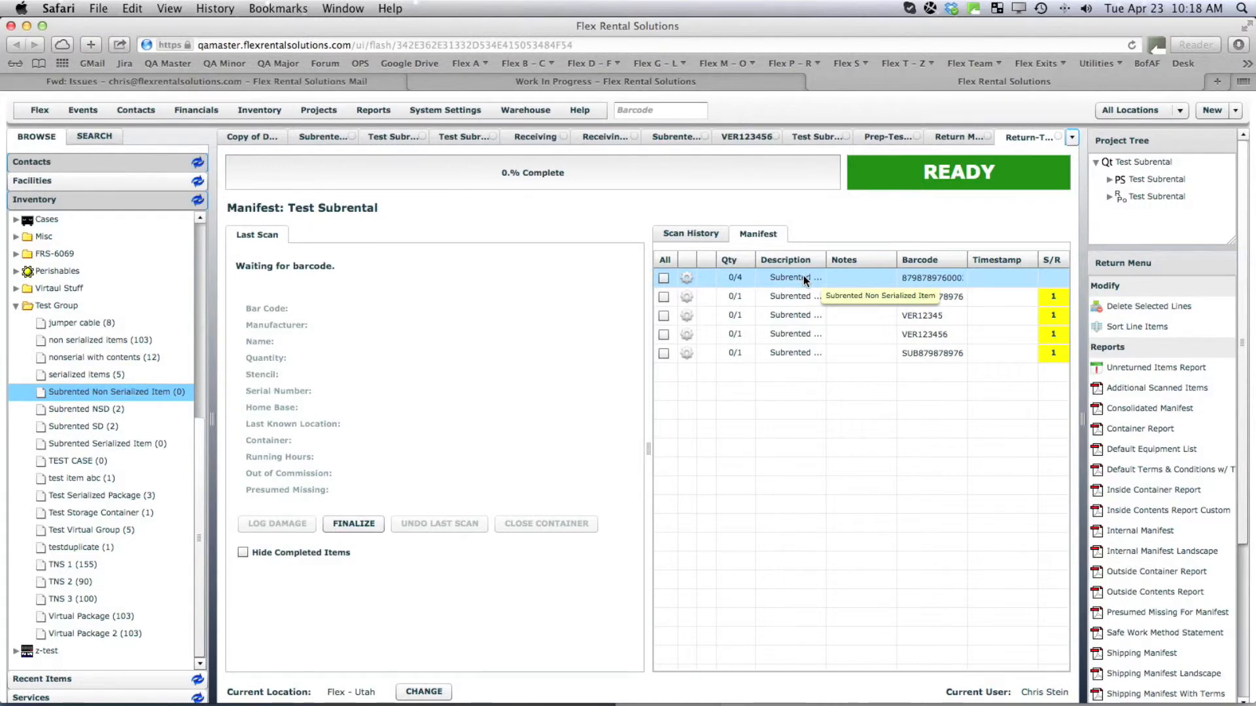
Check in the four serialized units, including VER12345 and VER123456, and start the non-serialized item.
double_click(795, 354)
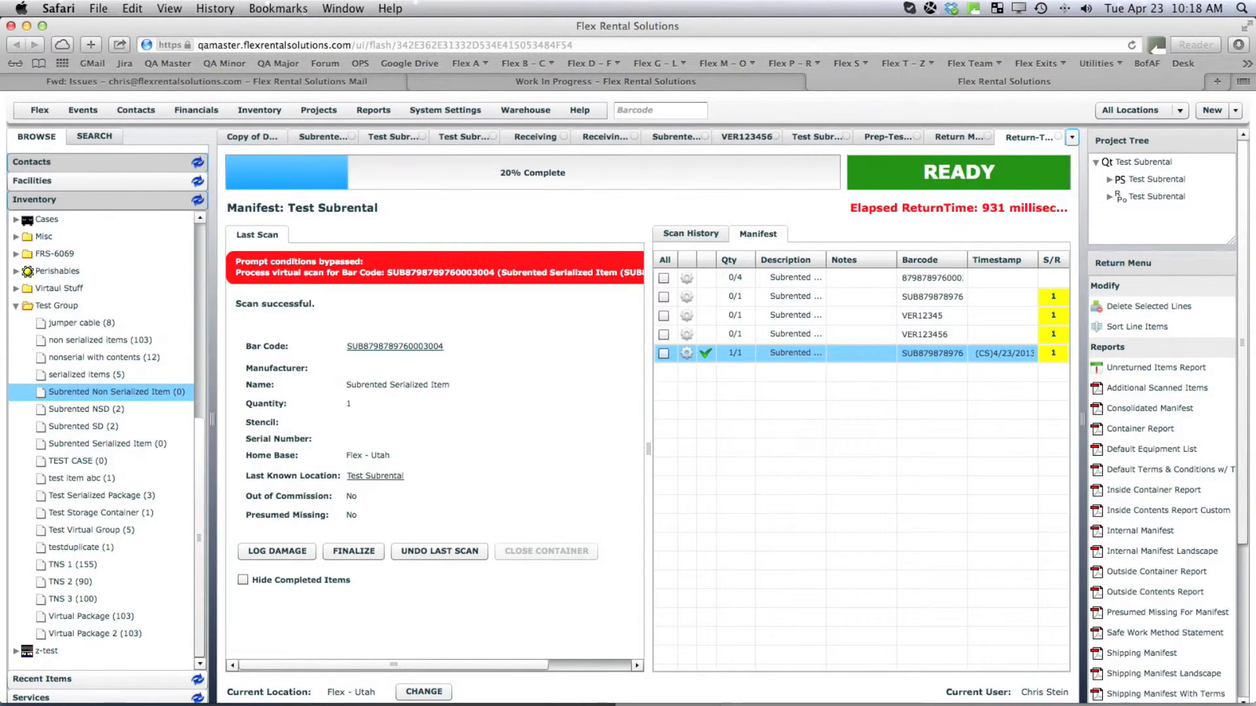
double_click(778, 336)
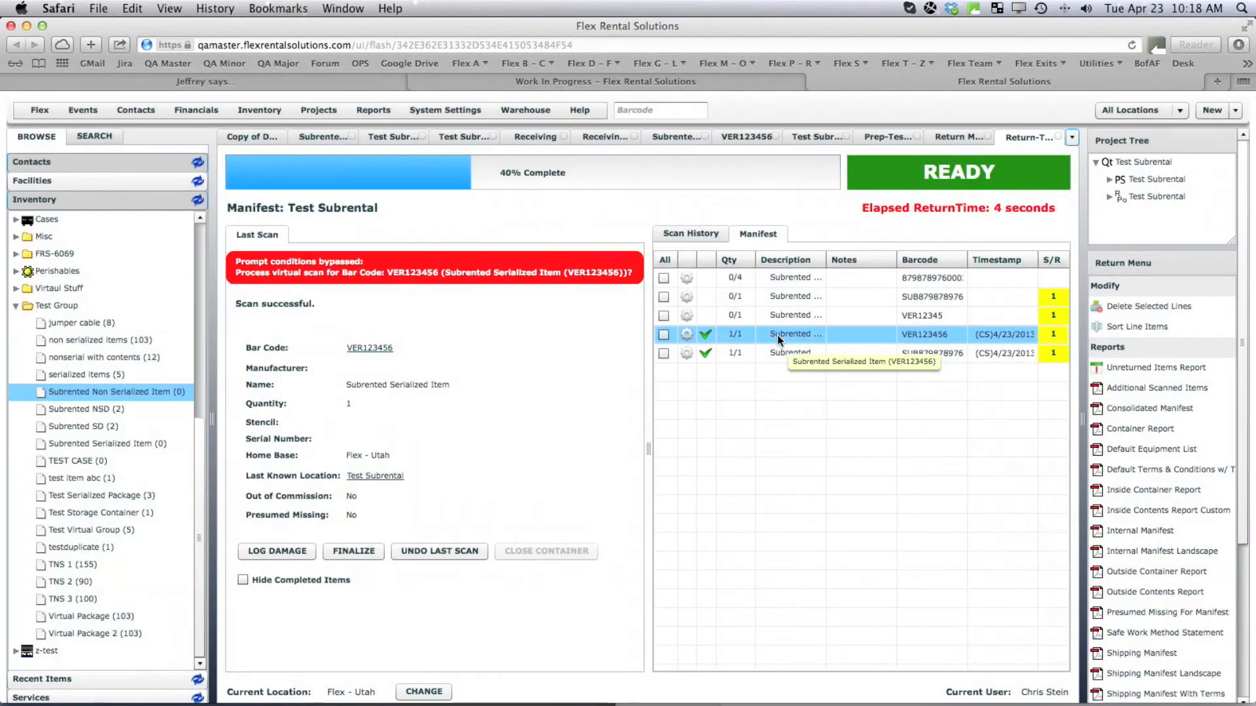
double_click(788, 314)
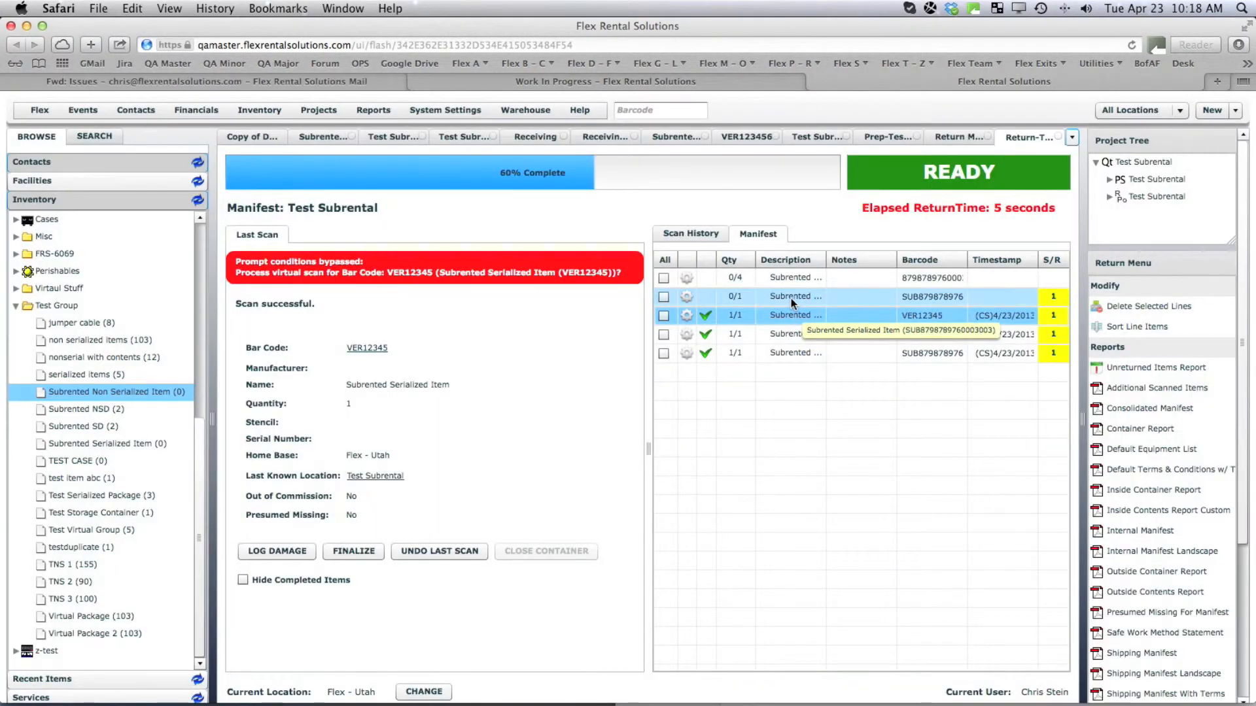
double_click(791, 299)
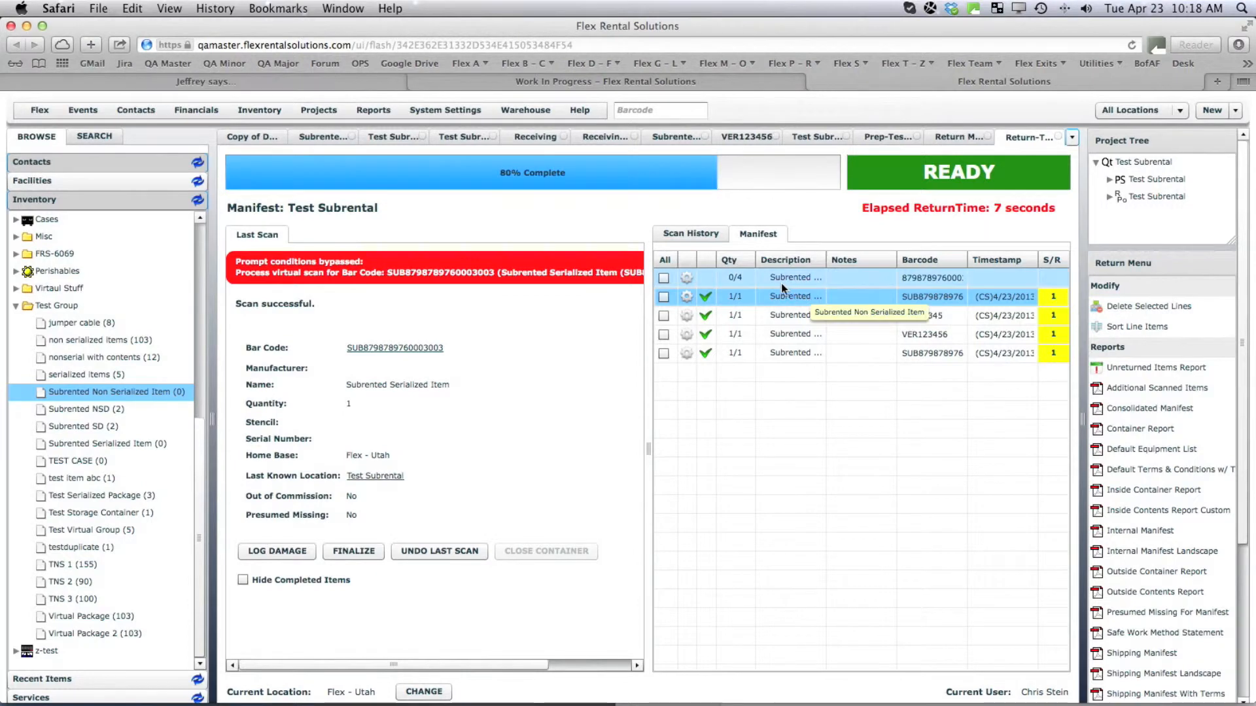
double_click(780, 280)
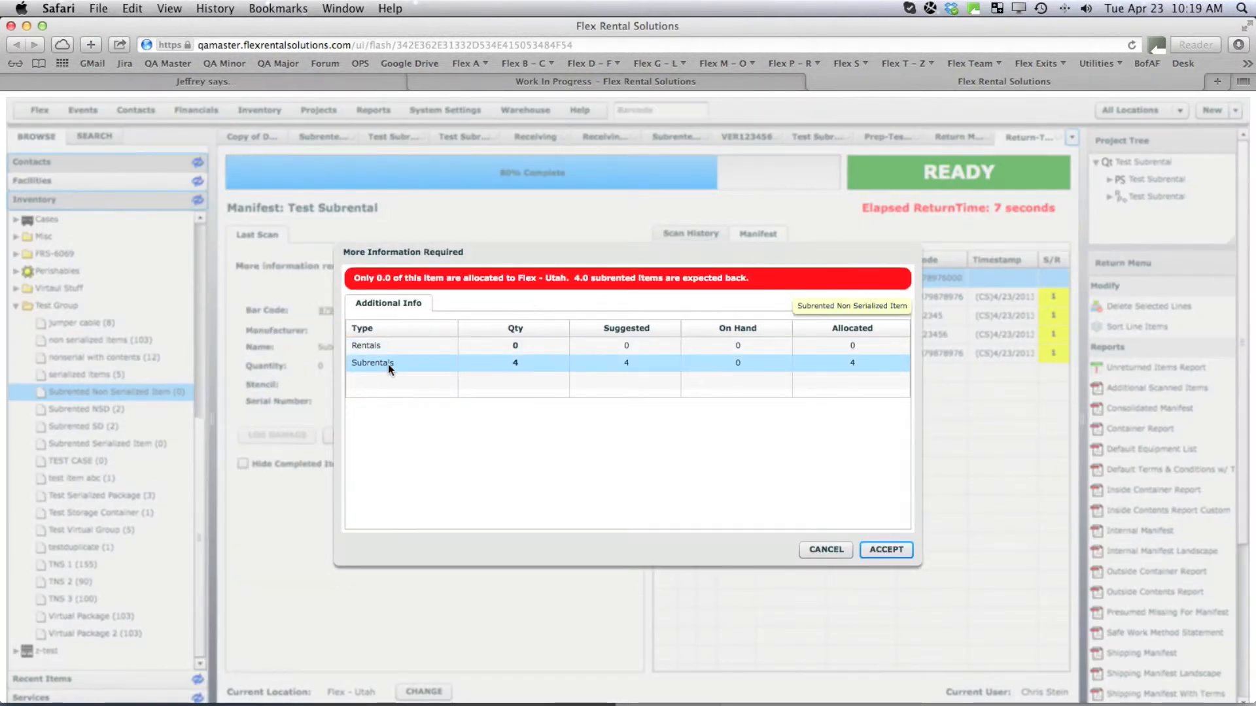
Check in 4 non-serialized subrental units and finalize the return manifest at 100%.
left_click(524, 363)
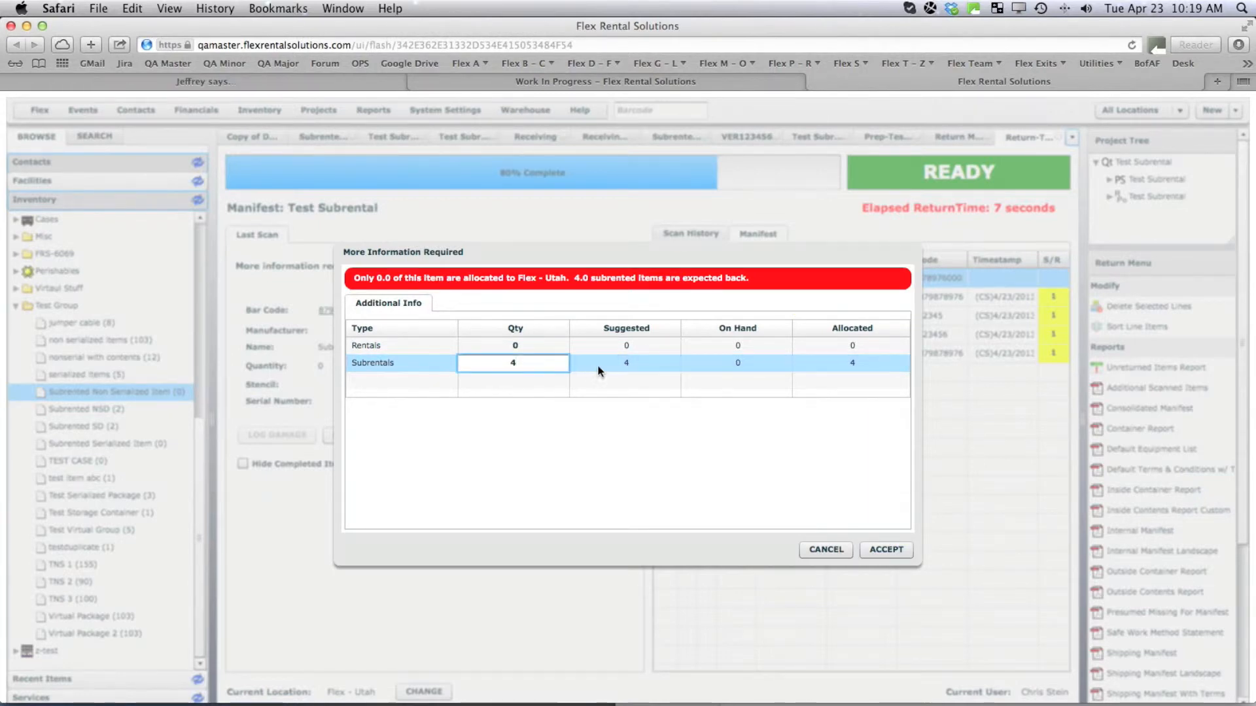
left_click(391, 359)
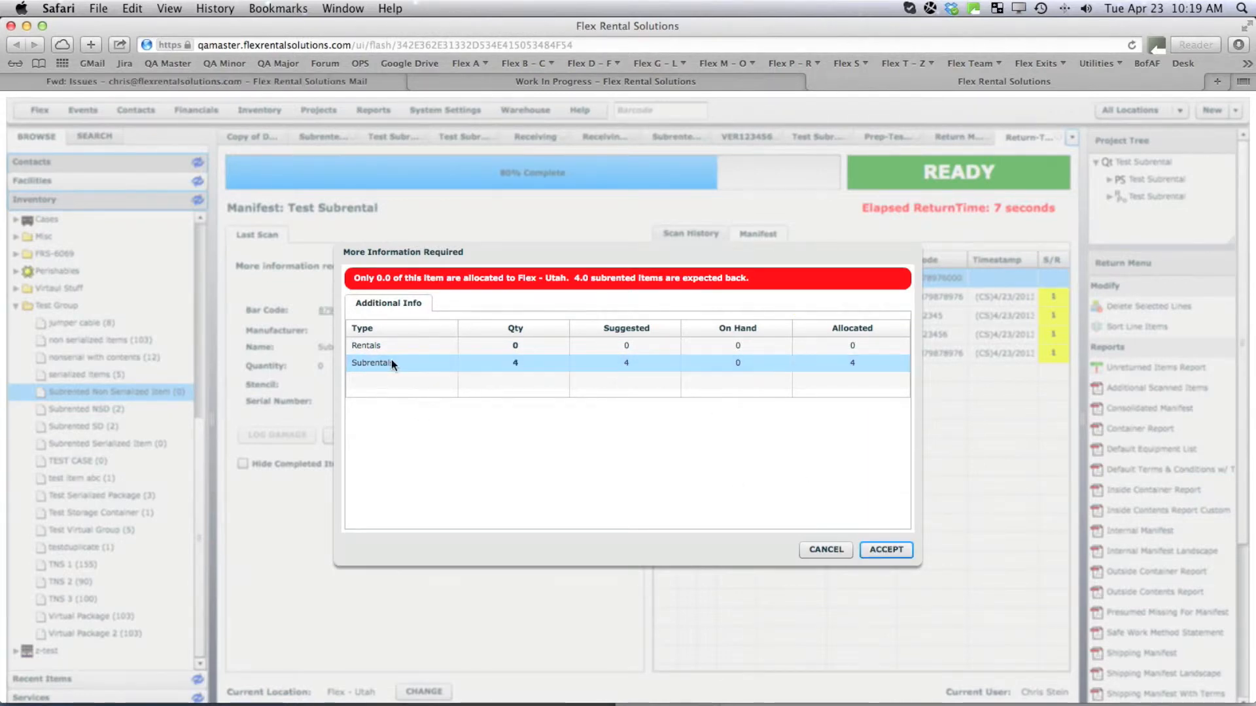
left_click(895, 551)
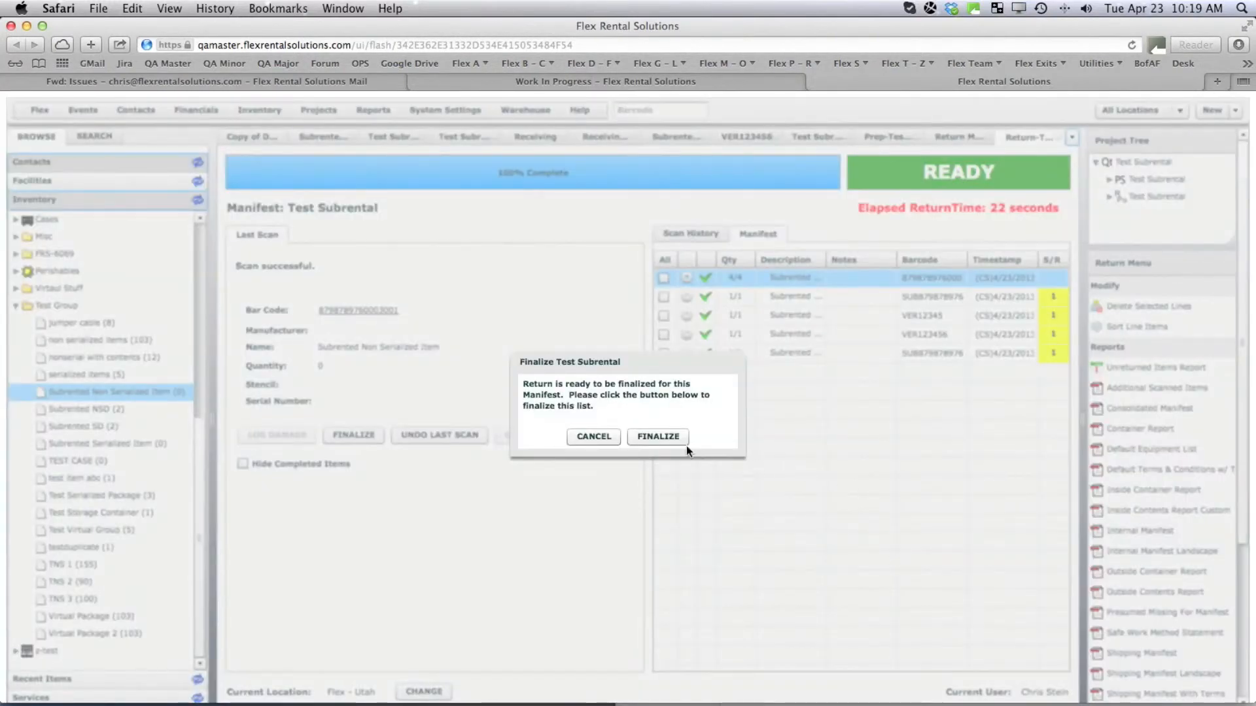
left_click(659, 439)
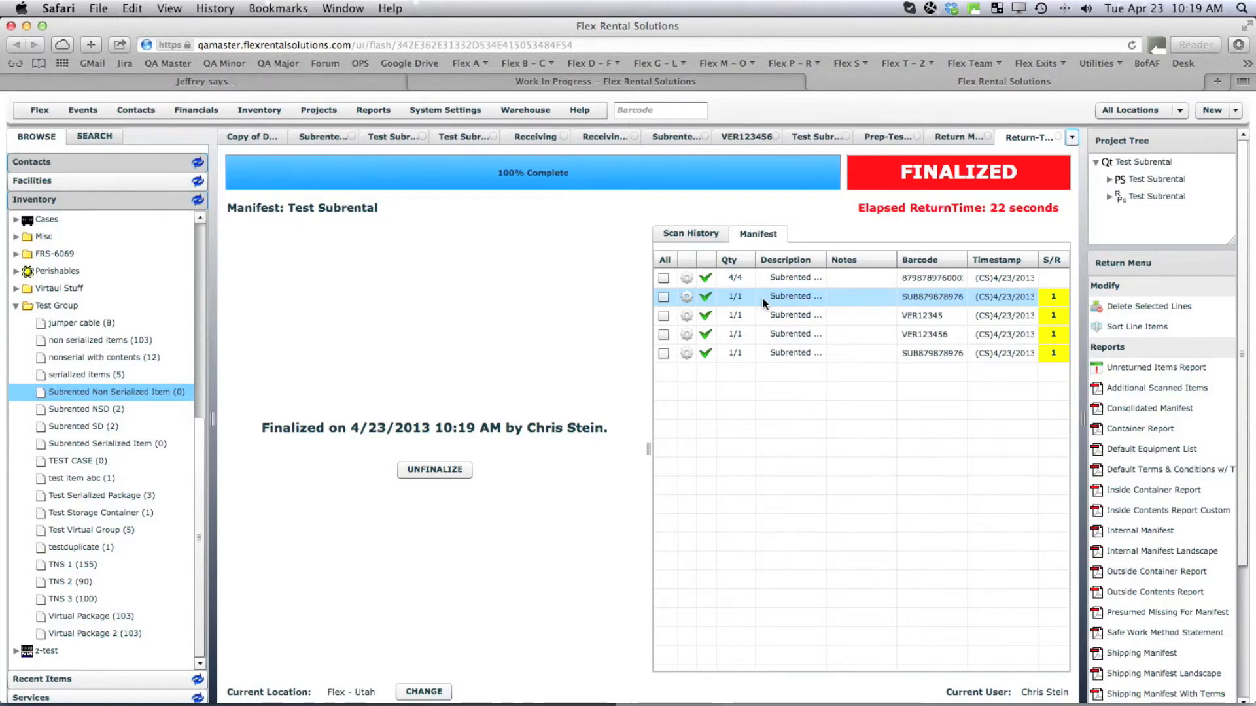
Verify both Subrented Non Serialized and Serialized Items show 4/4 subrentals at Flex - Utah.
left_click(90, 388)
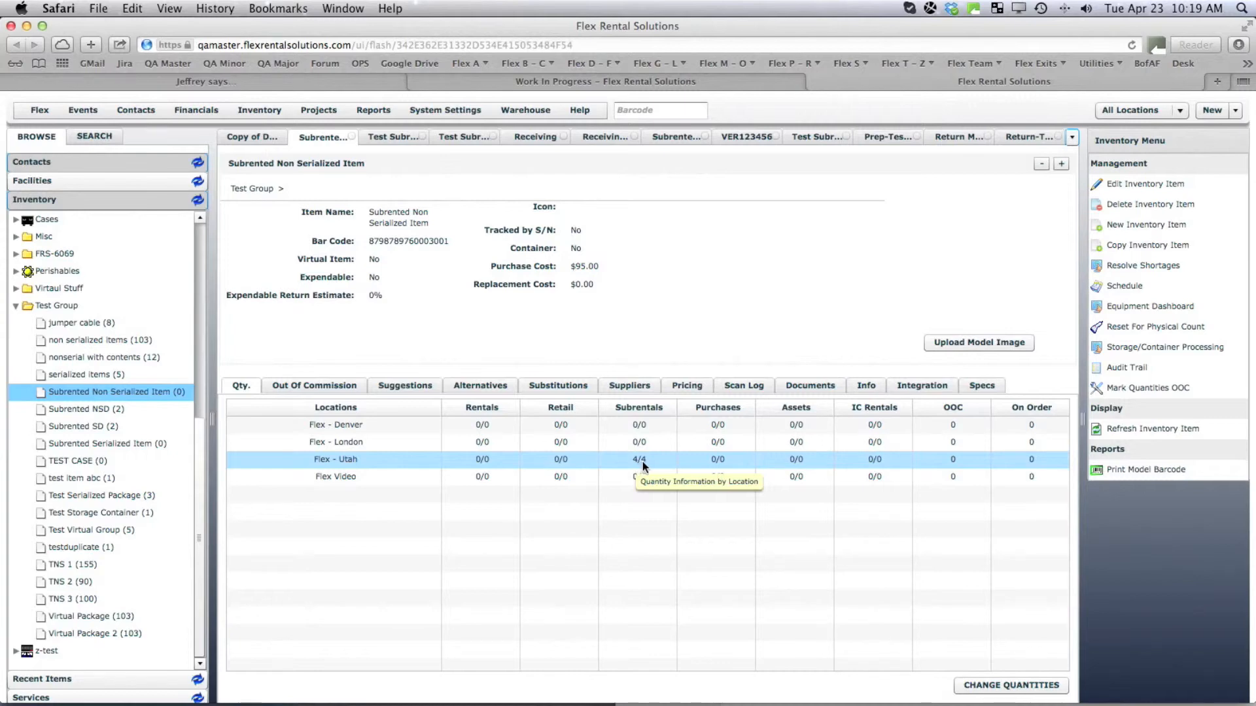
left_click(104, 444)
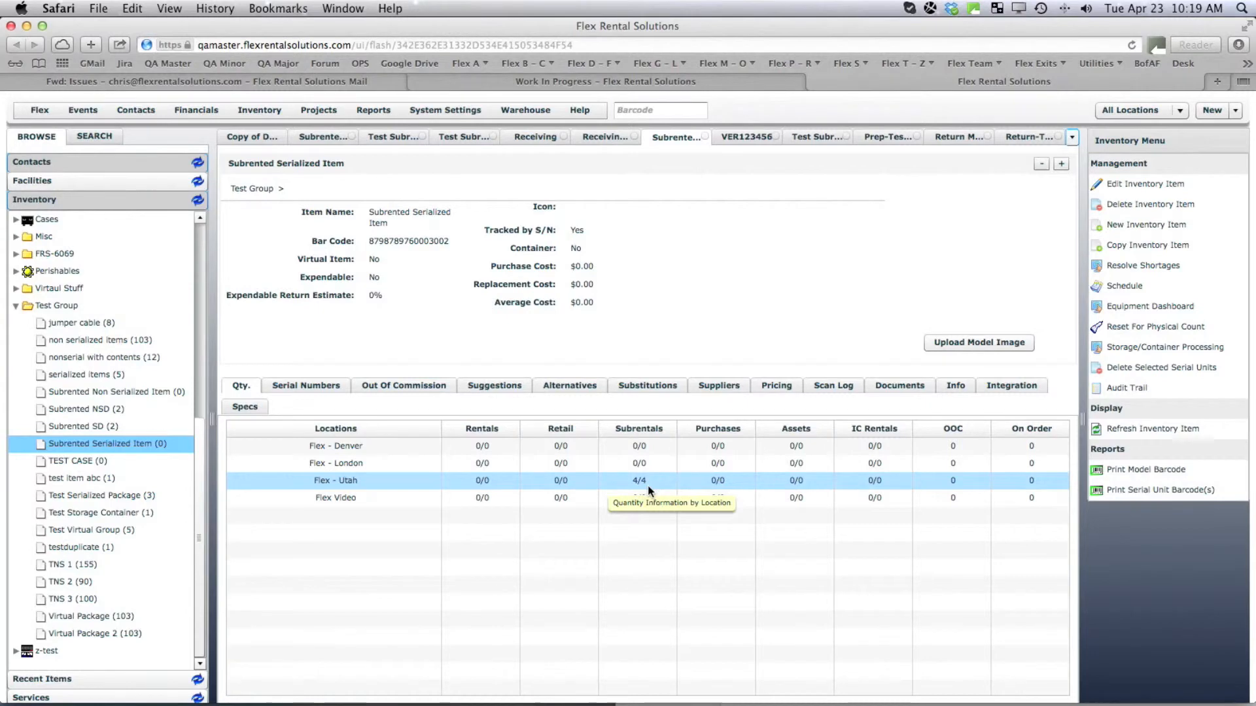
left_click(524, 111)
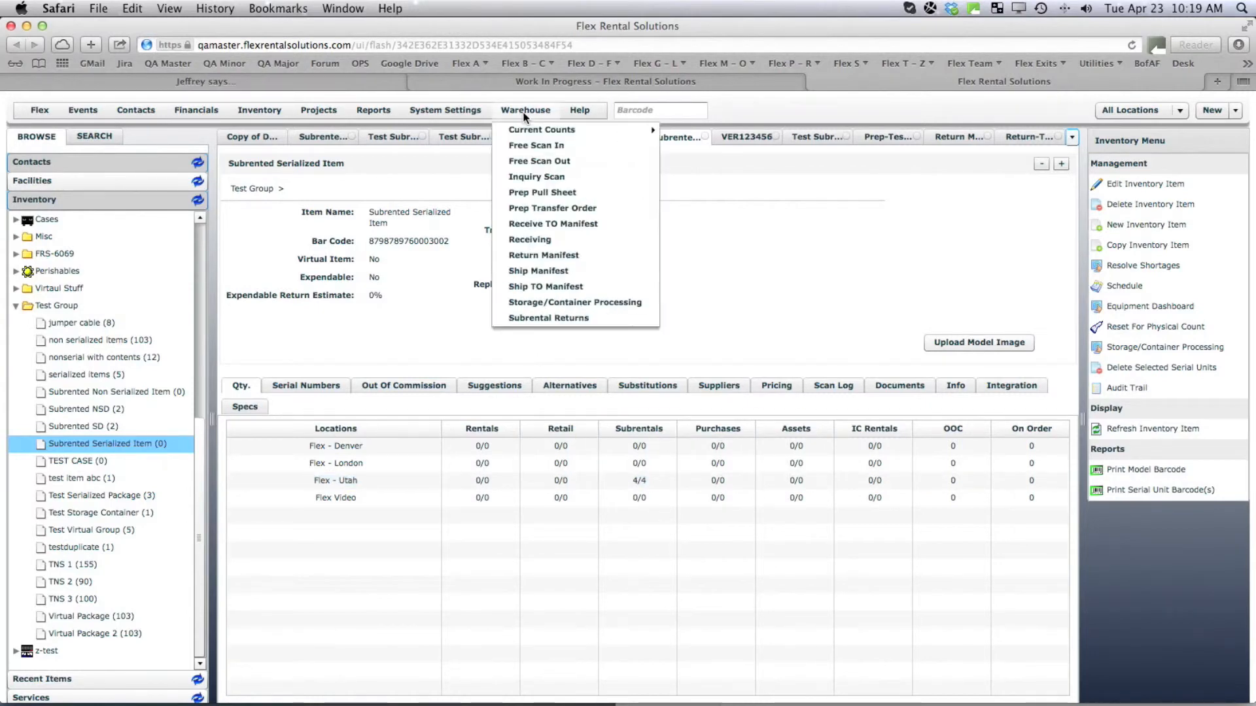
In Subrental Returns for Test Subrental, return 4 non-serialized units to the vendor.
left_click(552, 318)
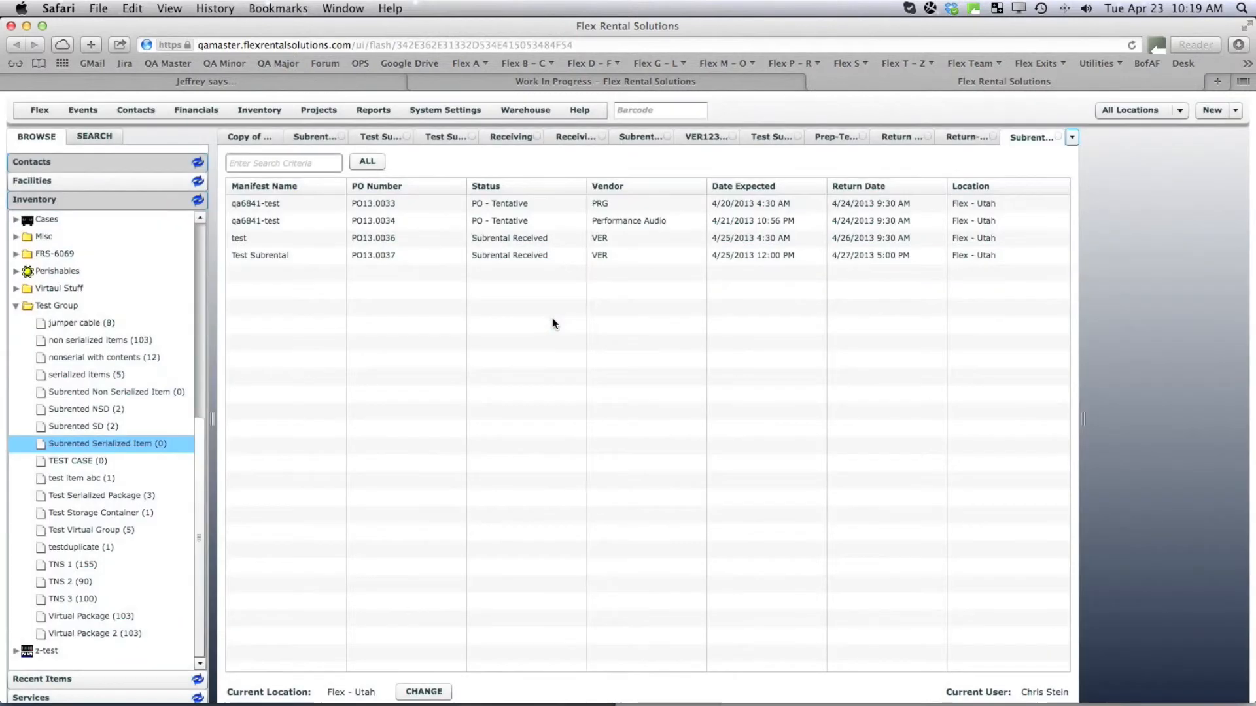
double_click(299, 258)
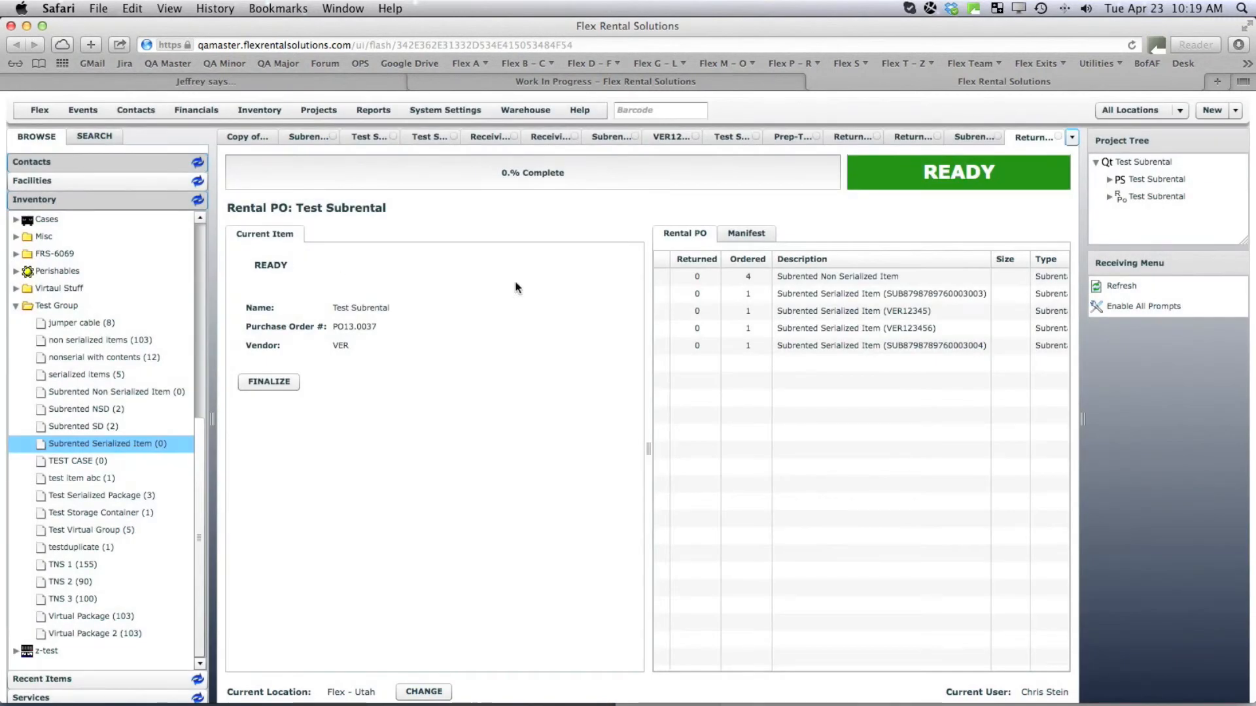
left_click(834, 280)
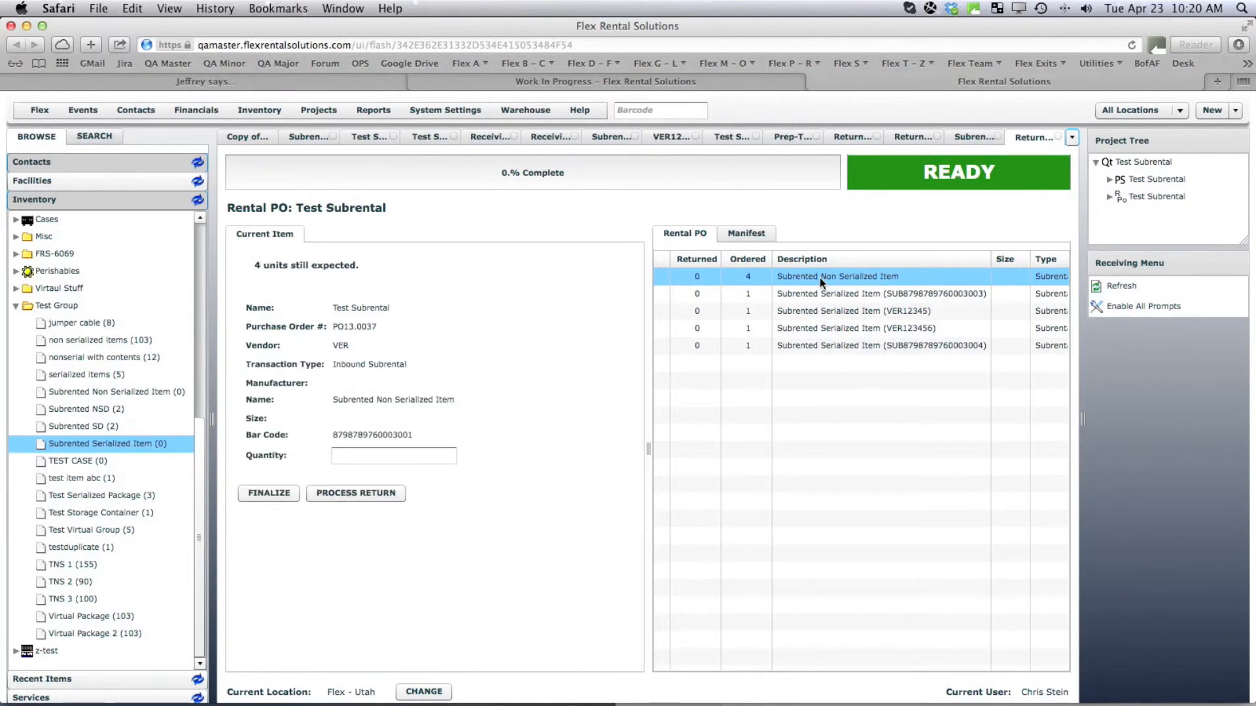
left_click(341, 456)
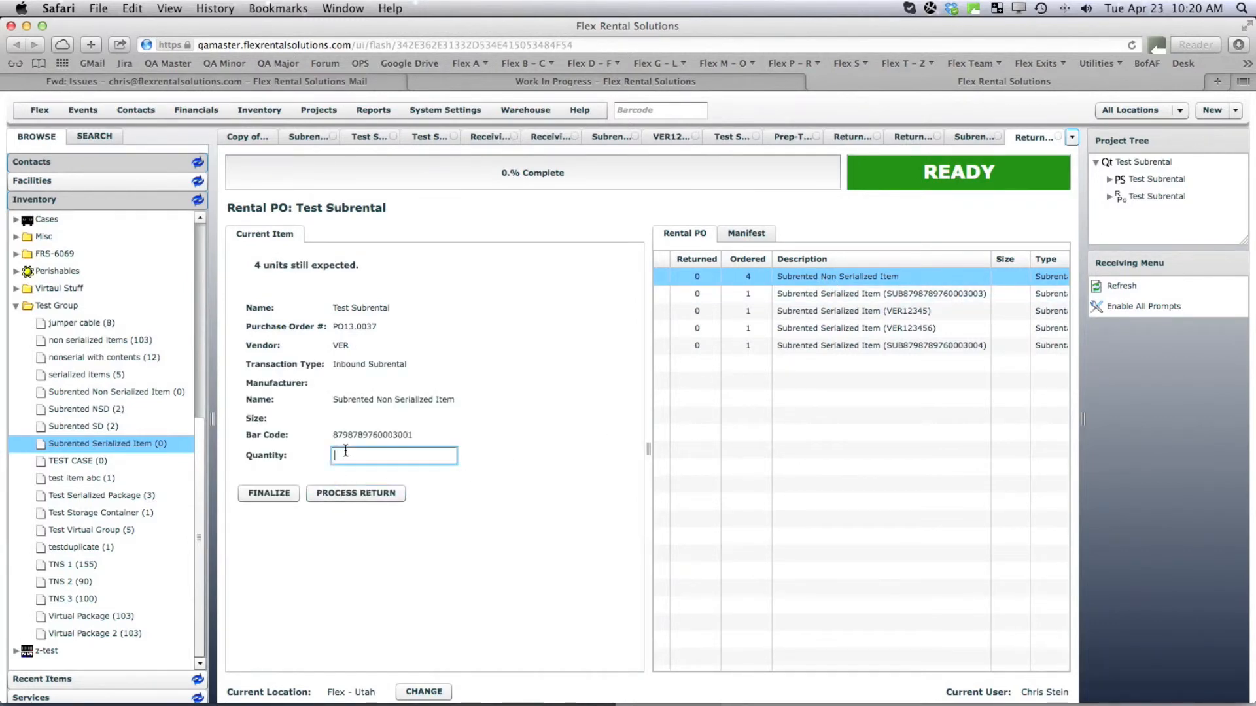
type("4")
left_click(353, 490)
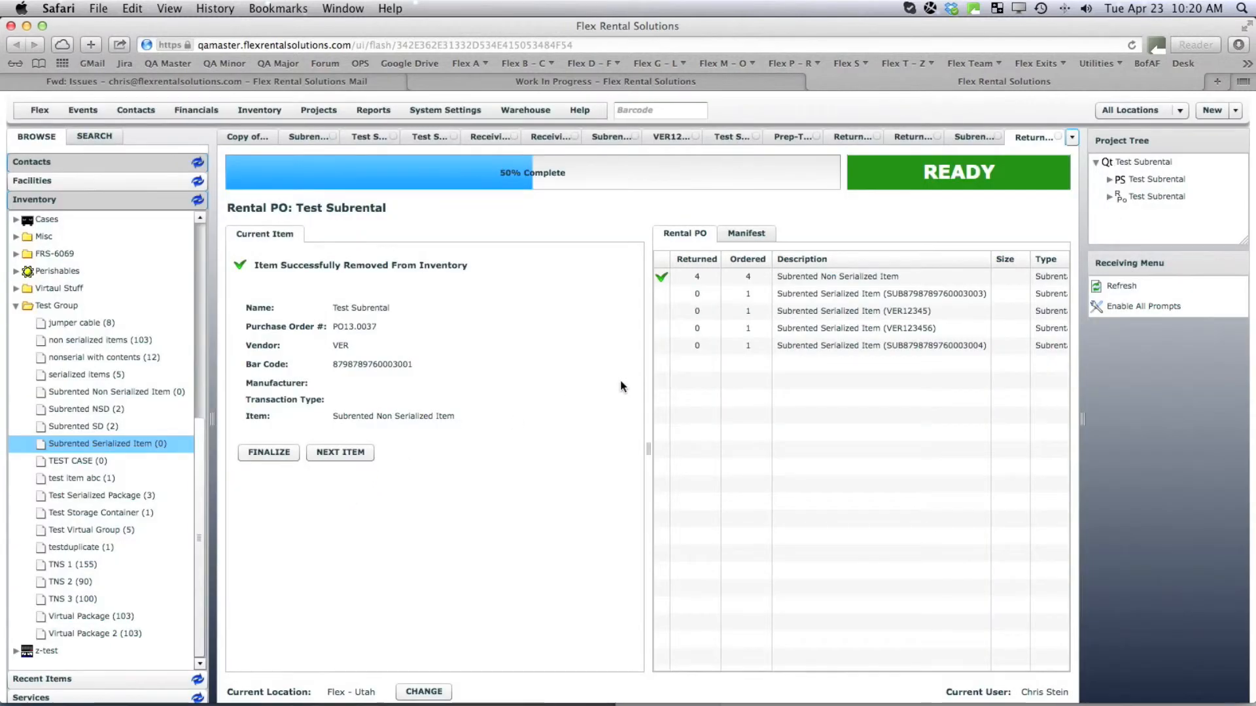
Return the four serialized units, including VER12345 and VER123456, leaving 0/0 subrentals.
left_click(834, 294)
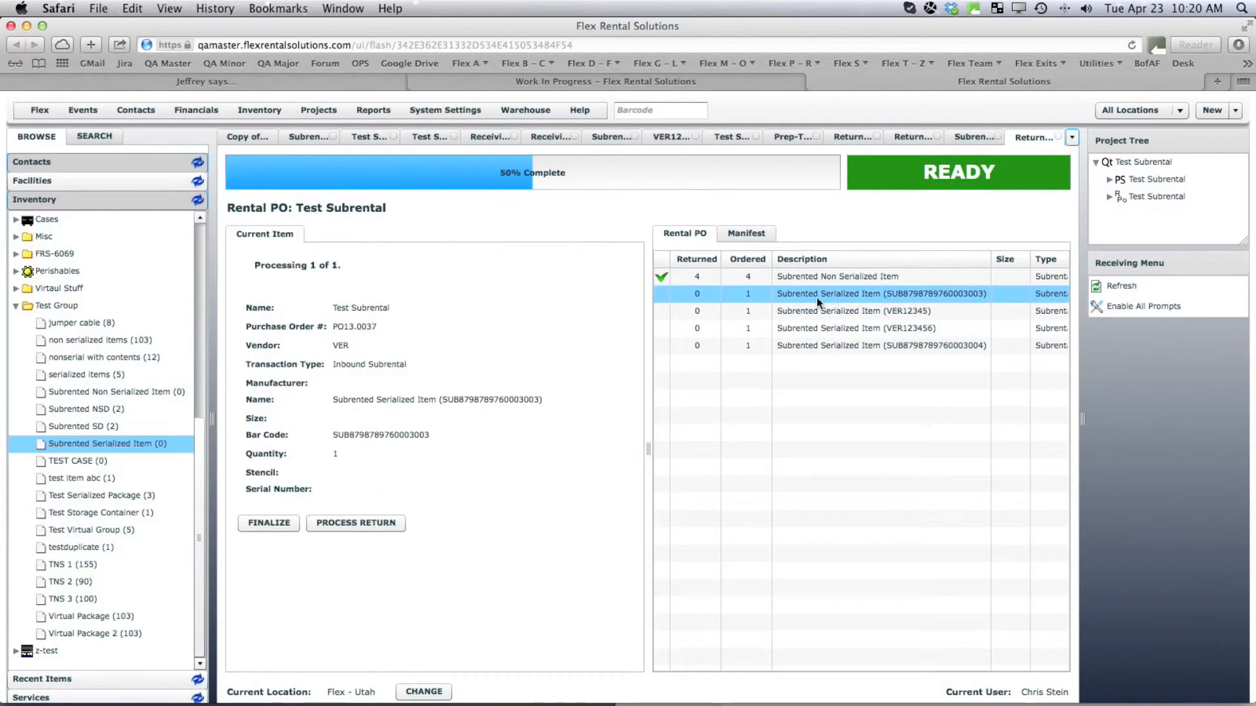
left_click(338, 524)
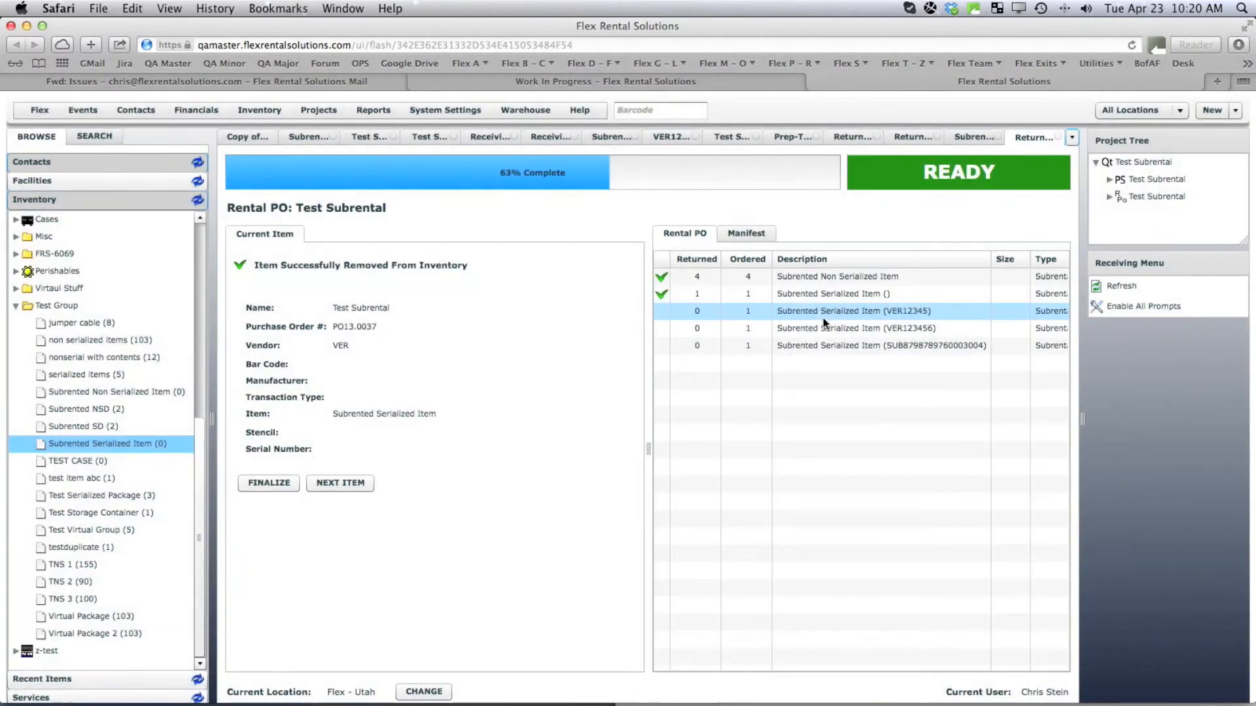
left_click(823, 318)
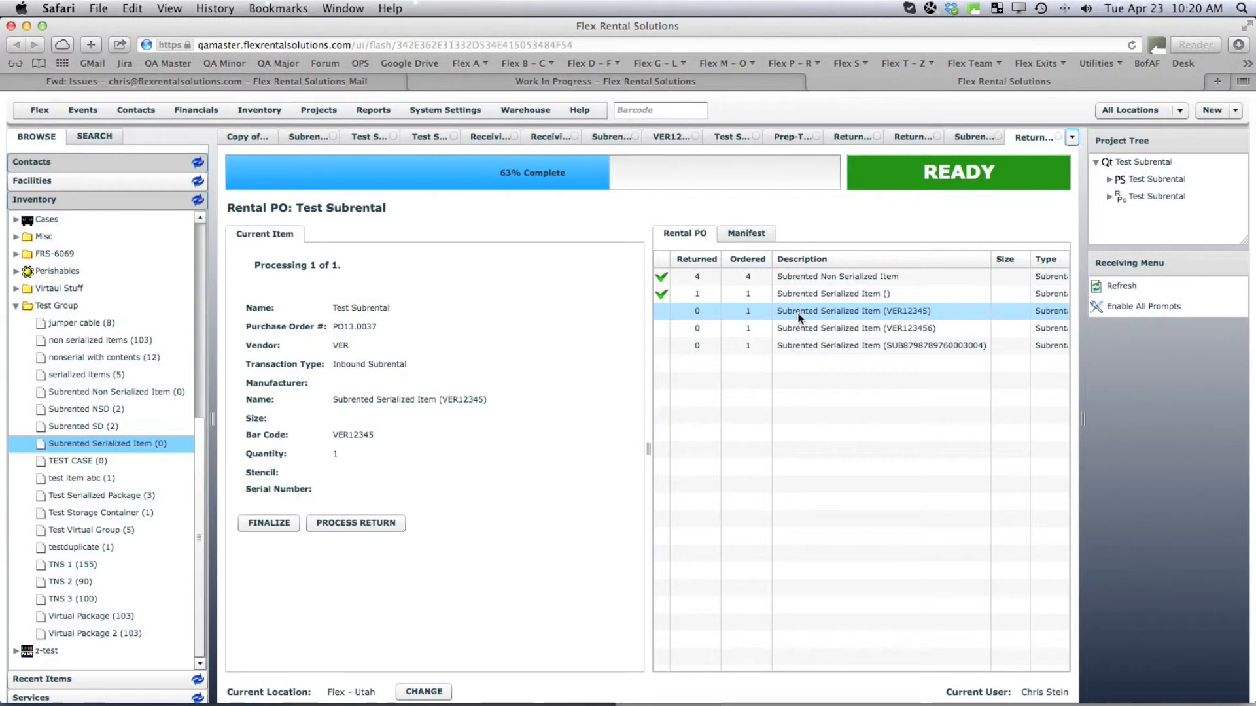
left_click(337, 523)
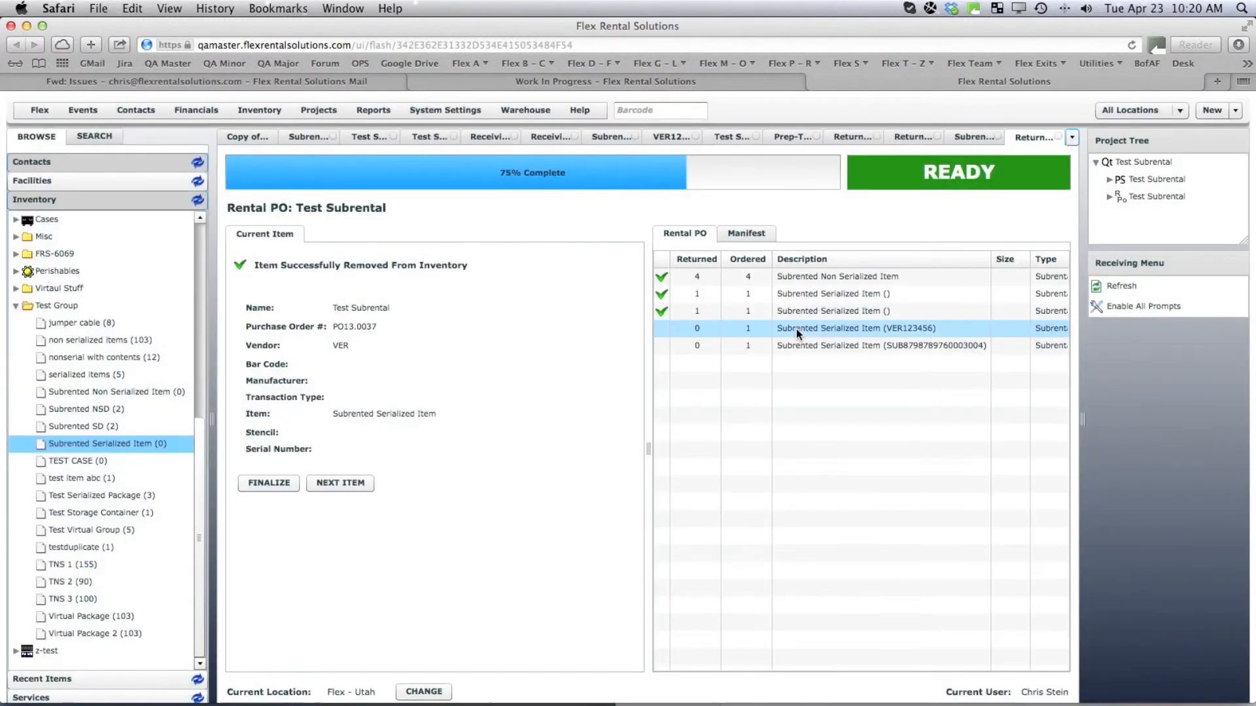
left_click(796, 328)
left_click(353, 520)
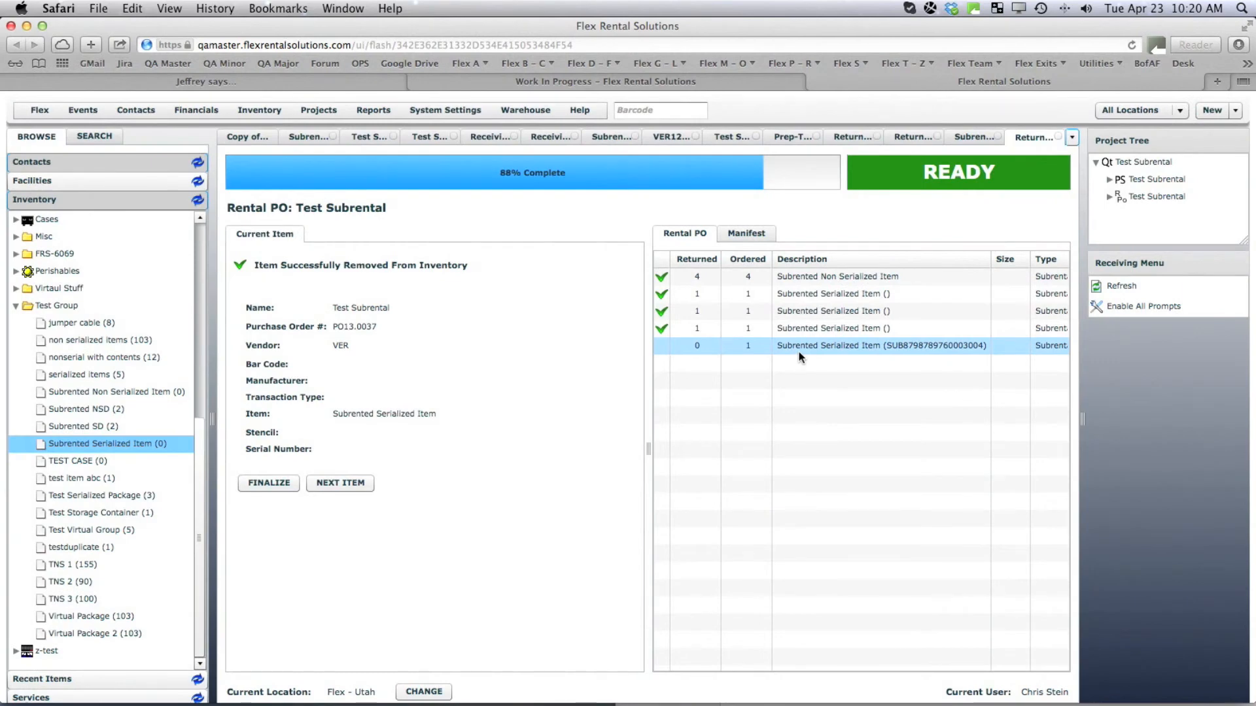
left_click(798, 351)
left_click(329, 522)
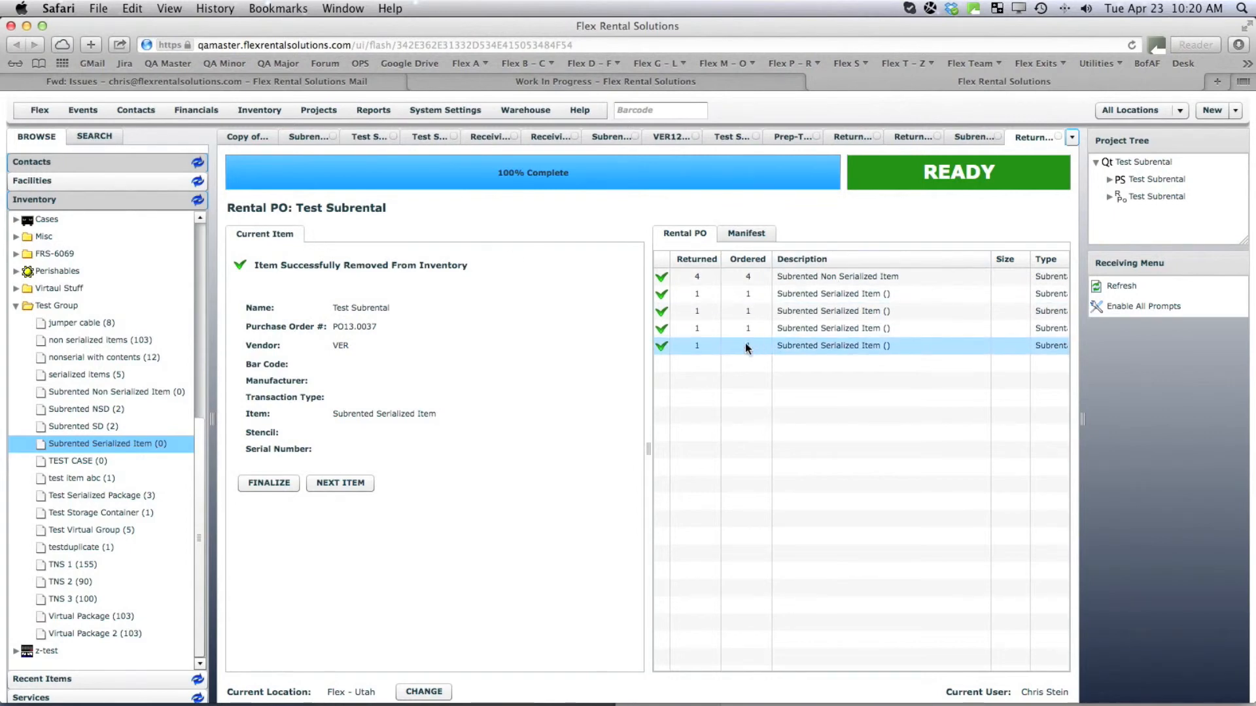
left_click(94, 445)
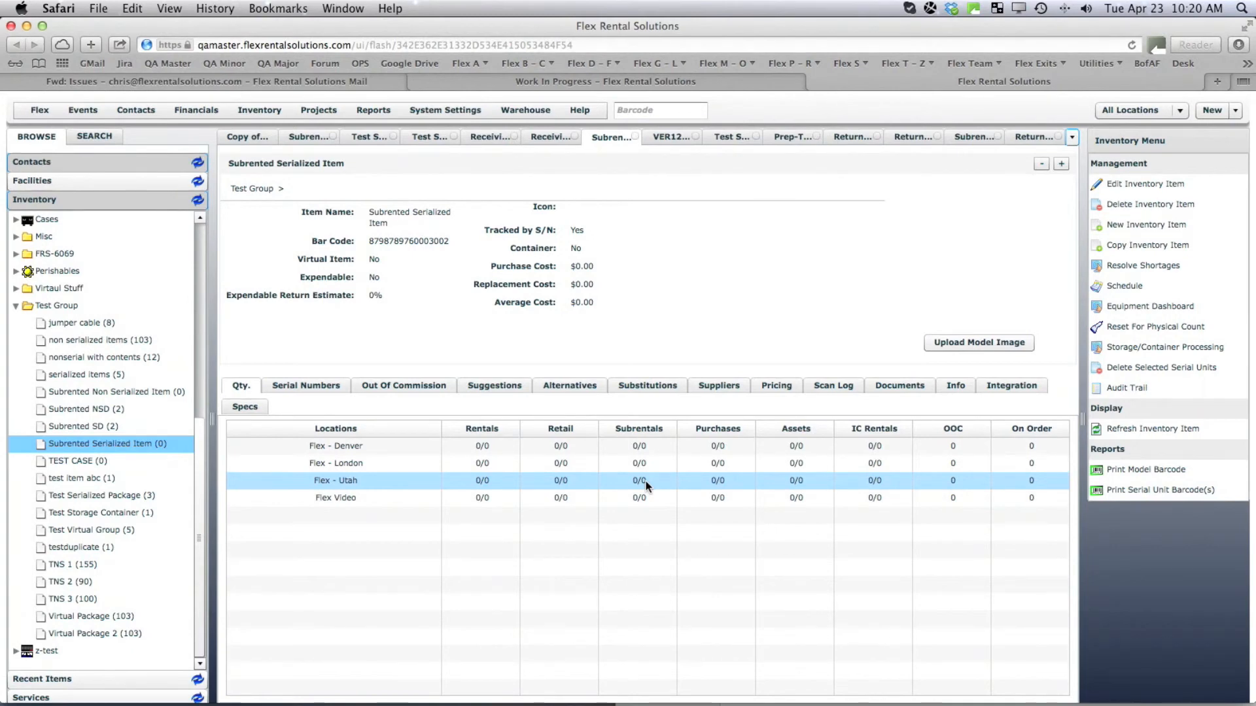
Open the Subrented Non Serialized Item record to confirm 0/0 subrentals at Flex - Utah.
left_click(123, 397)
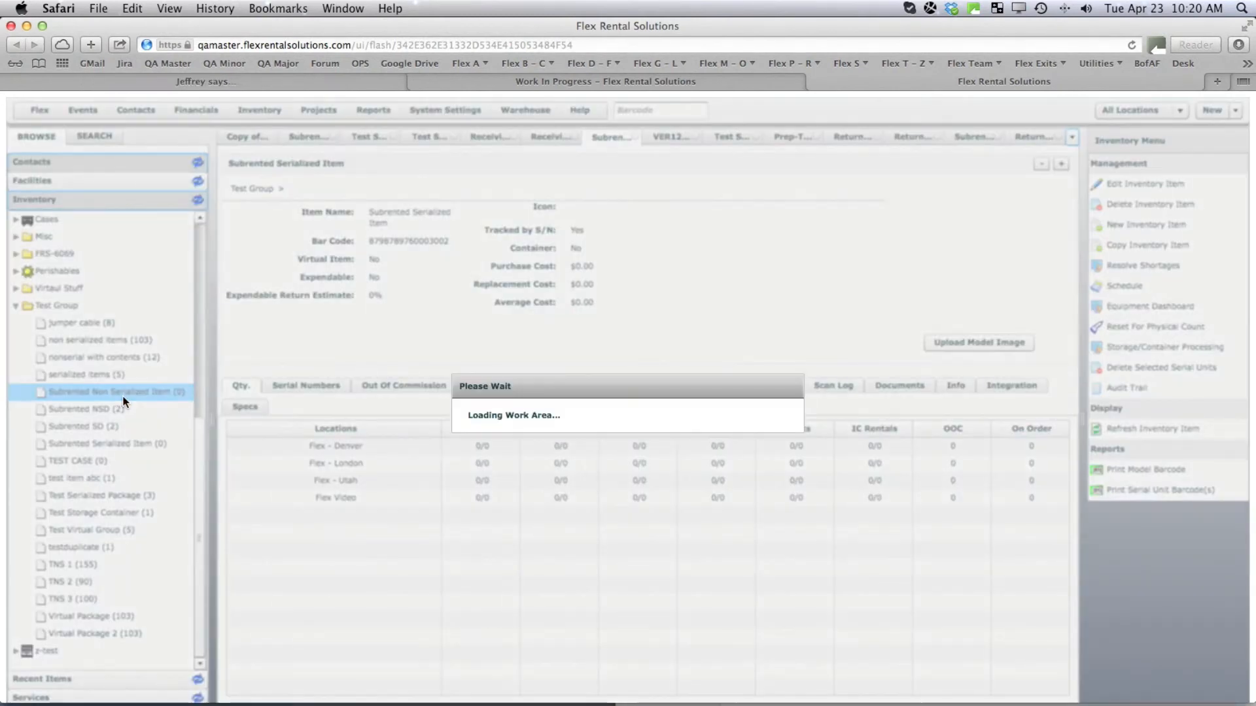